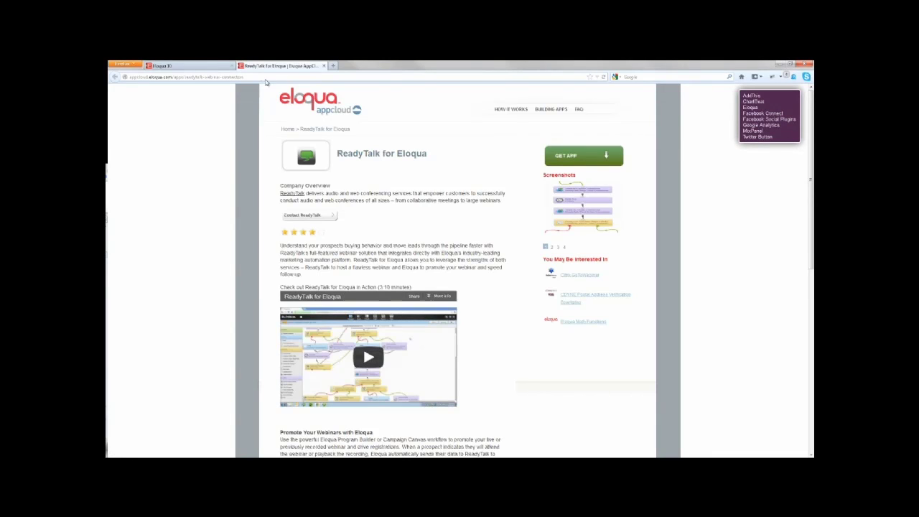
# Step: Get the ReadyTalk for Eloqua app, follow the login link in the welcome e-mail and log in to the Cloud Connectors site
pyautogui.click(567, 156)
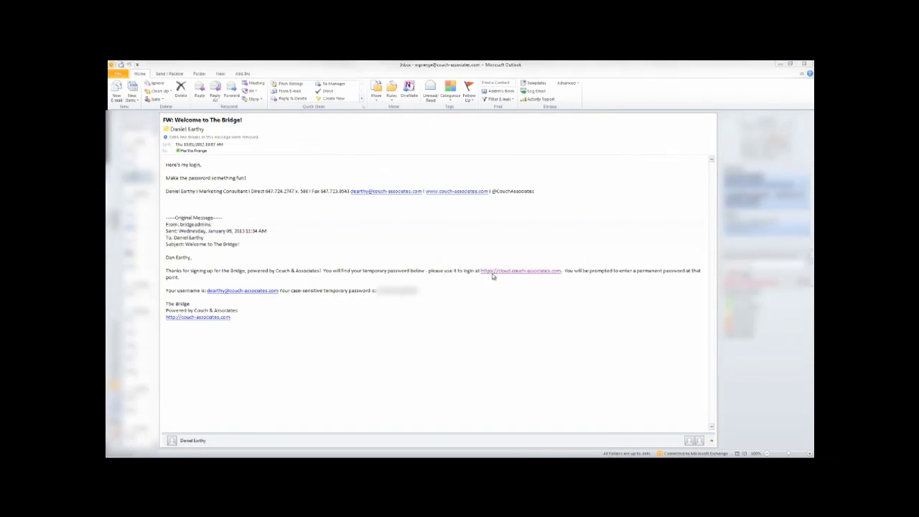
pyautogui.click(493, 272)
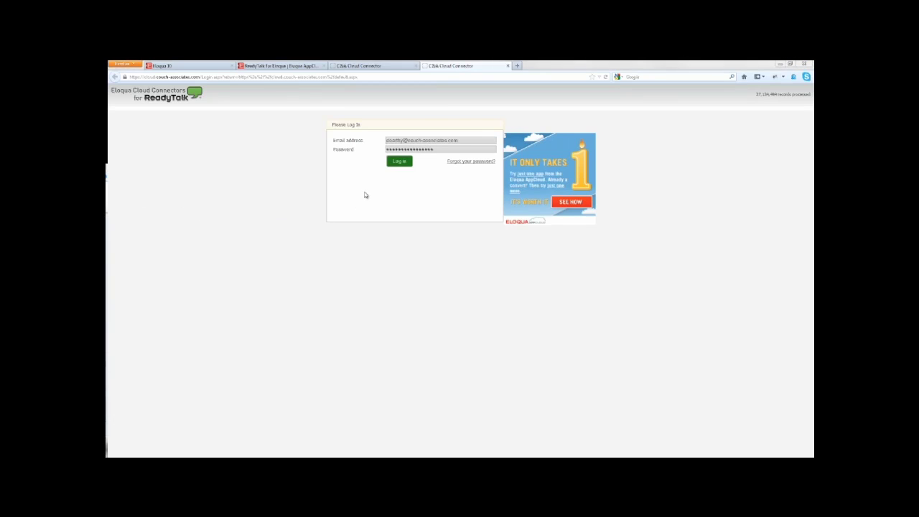
pyautogui.click(400, 160)
pyautogui.click(224, 195)
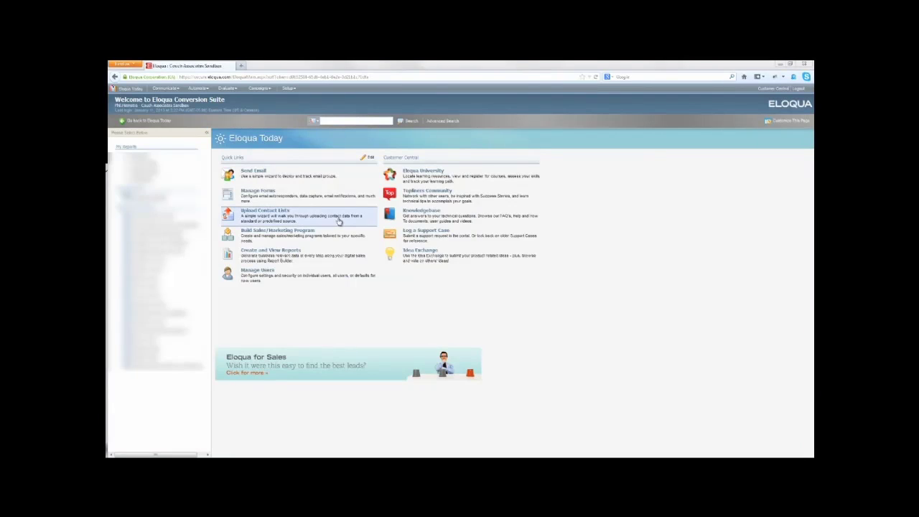
# Step: Open the Cloud Connector Manager under System Management in the Eloqua Conversion Suite
pyautogui.click(288, 88)
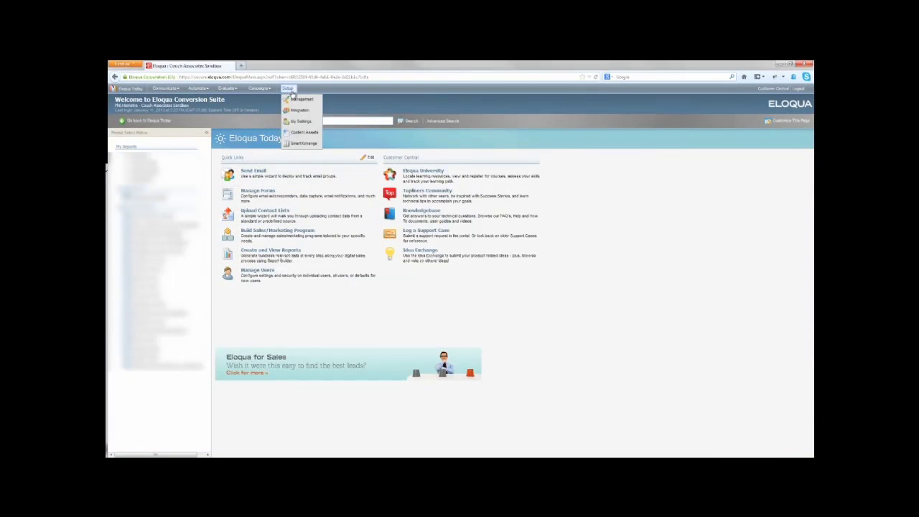
pyautogui.click(295, 100)
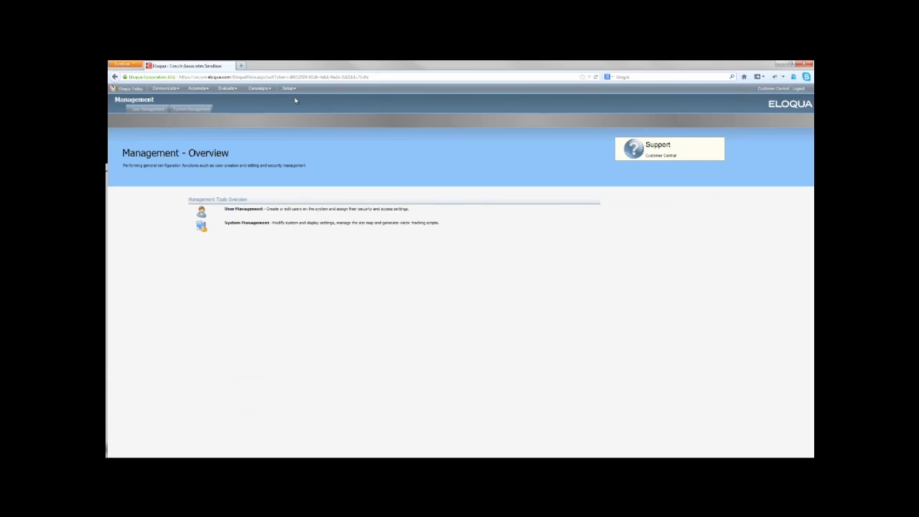
pyautogui.click(183, 109)
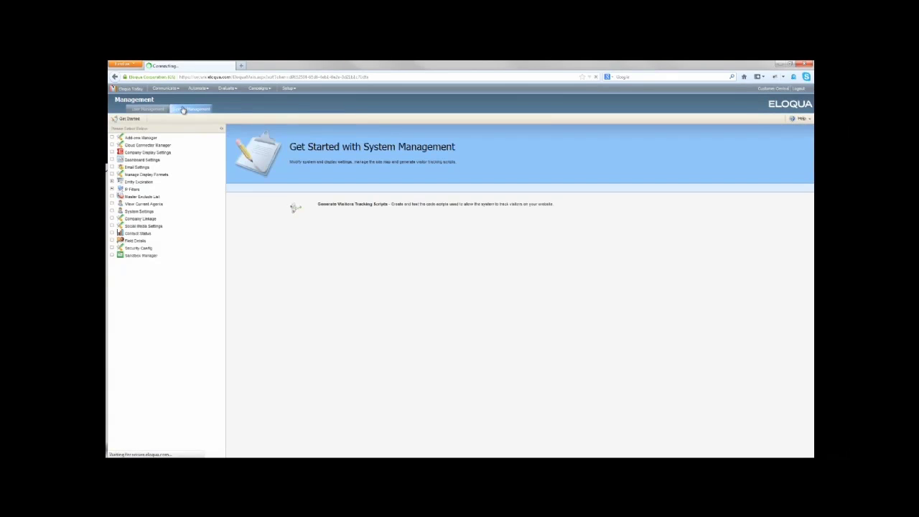
pyautogui.click(139, 146)
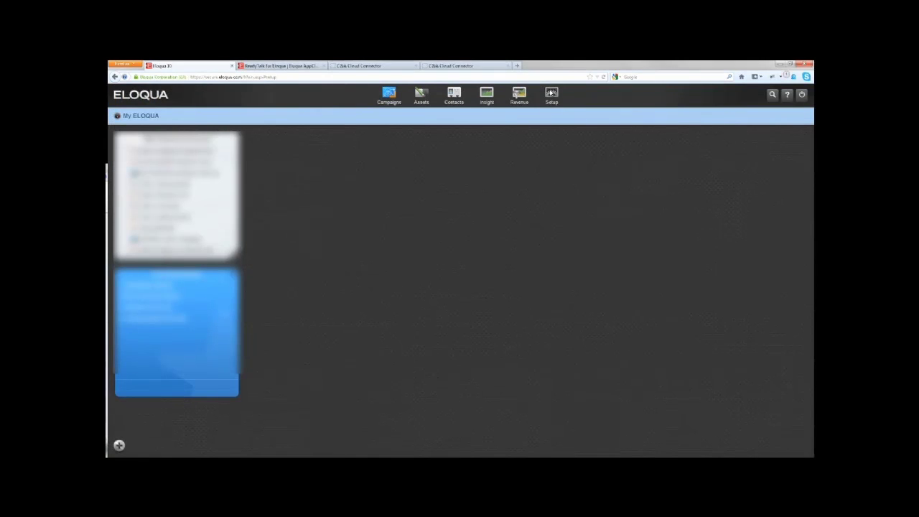
# Step: Register the ReadyTalk Registration Connector and ReadyTalk Post-Event Connector as cloud services, with unique IDs ReadyTalkRegistration and ReadyTalkPostEvent
pyautogui.click(552, 94)
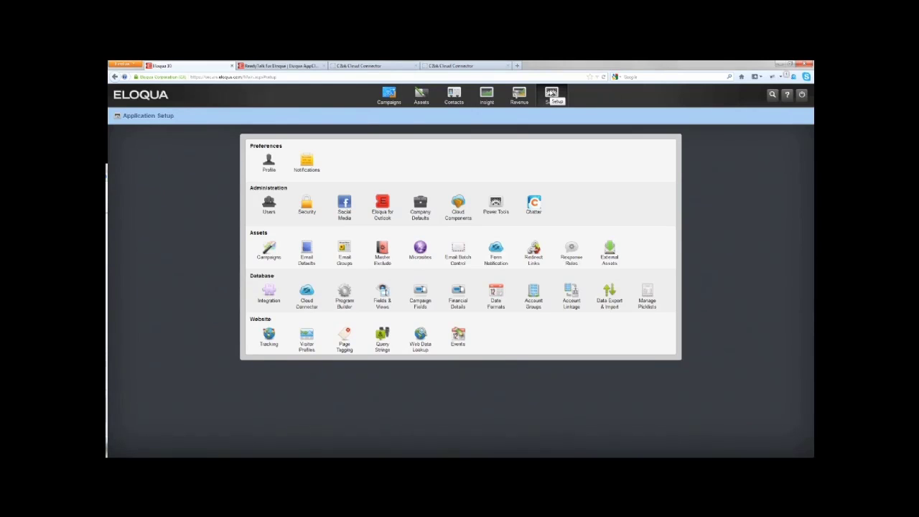
pyautogui.click(308, 292)
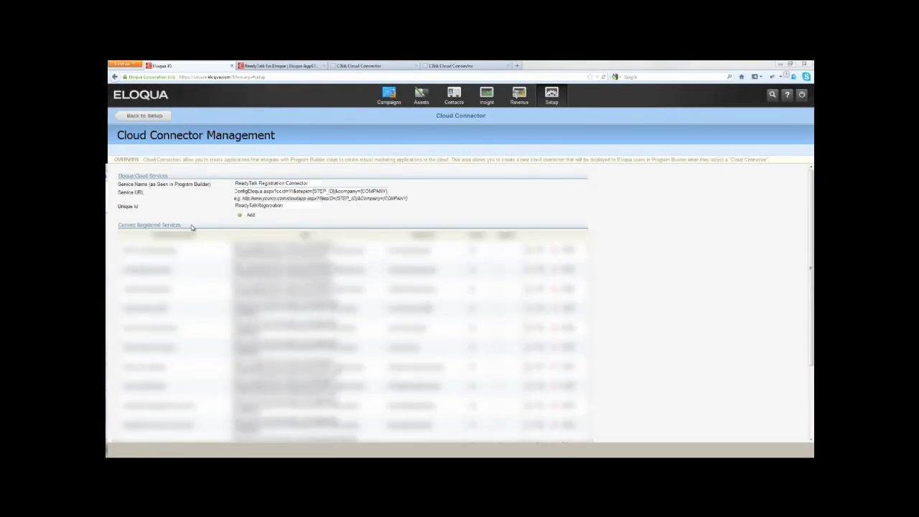
pyautogui.click(249, 215)
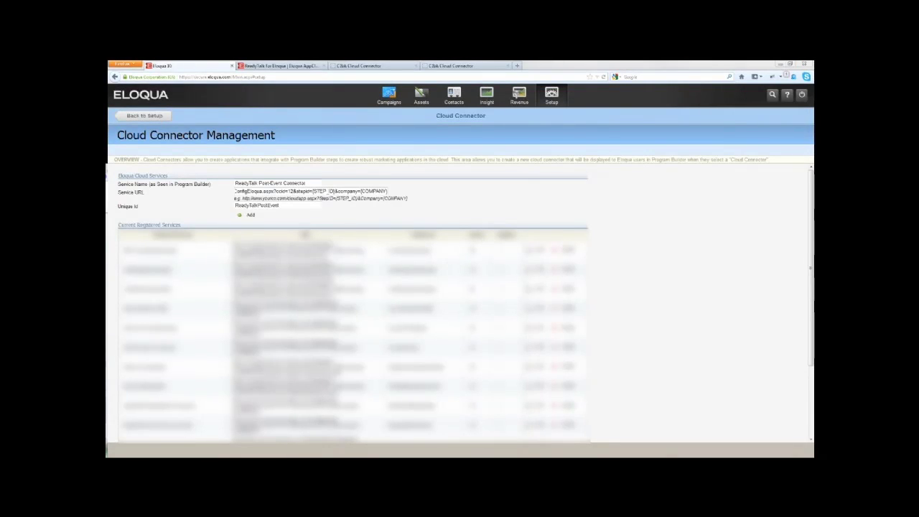
pyautogui.click(243, 215)
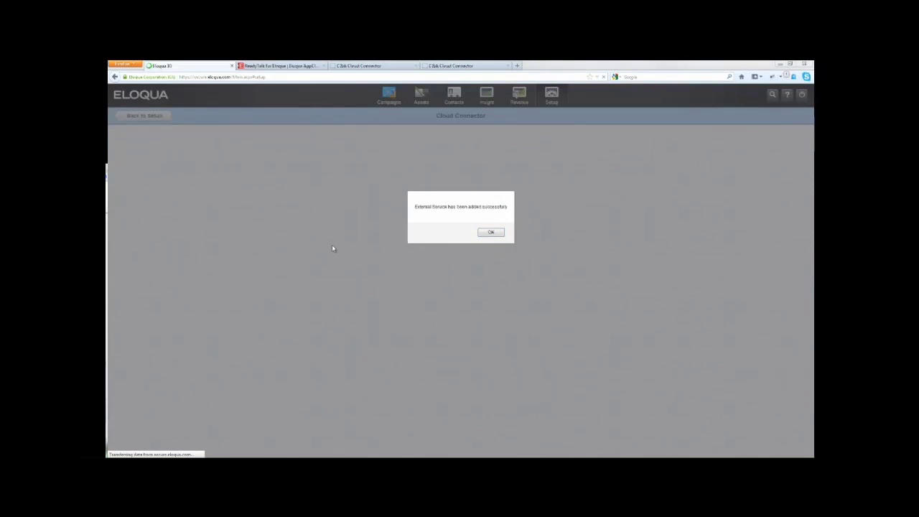
pyautogui.click(487, 232)
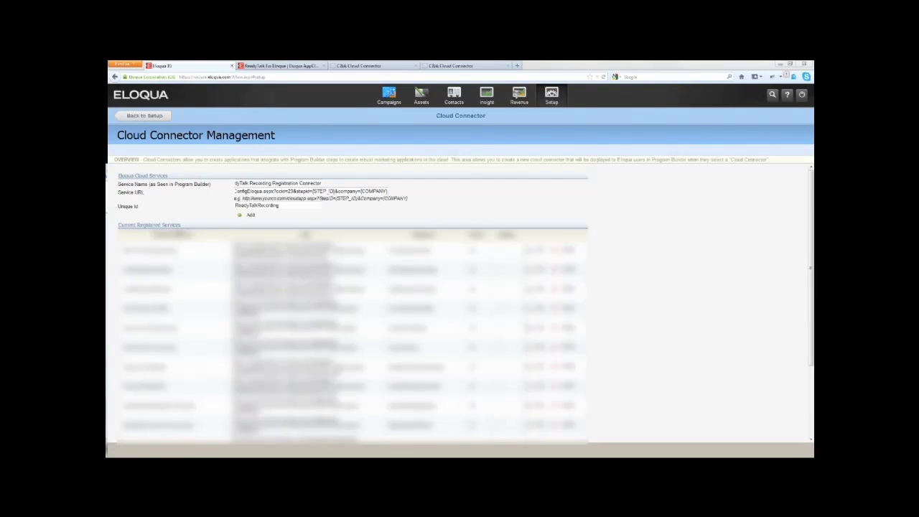
# Step: Register the ReadyTalk Recording Registration Connector and ReadyTalk Post-Recording Connector as cloud services, with unique IDs ReadyTalkRecording and ReadyTalkPostRecording
pyautogui.click(247, 217)
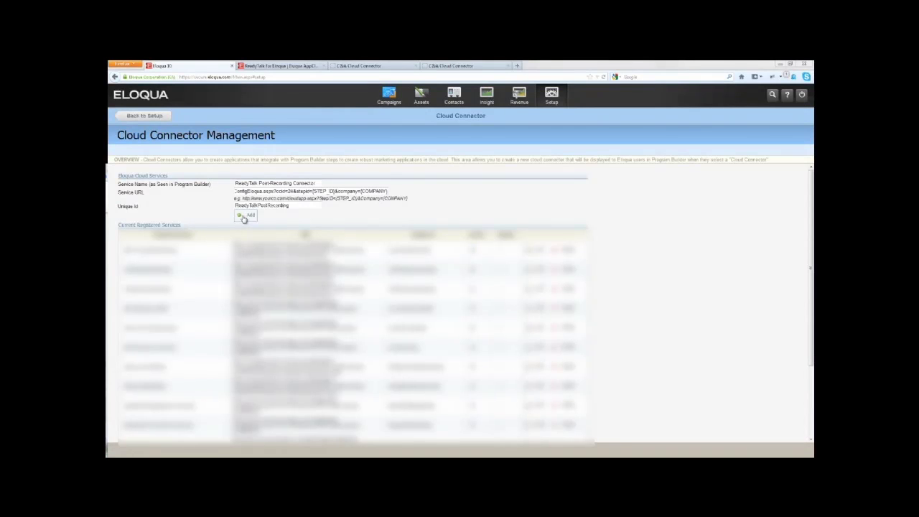
pyautogui.click(245, 216)
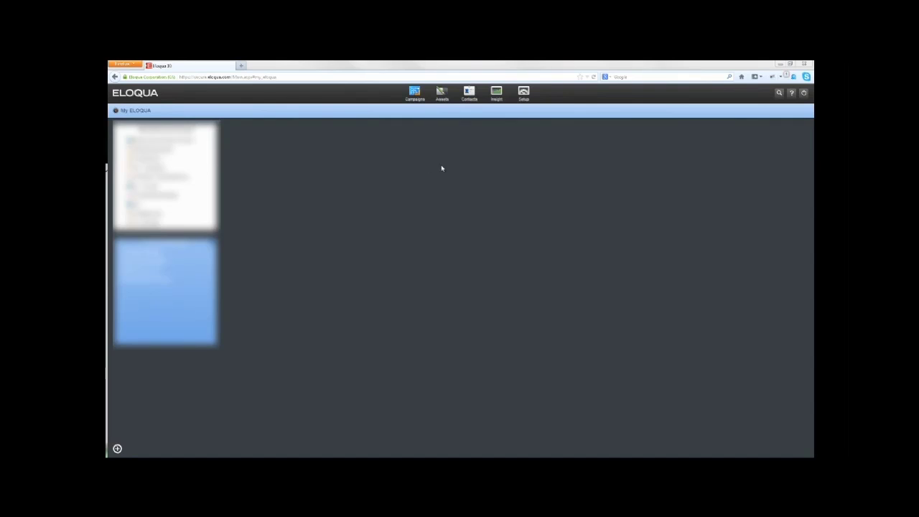
# Step: Open the ReadyTalk demo program in Program Builder
pyautogui.click(523, 92)
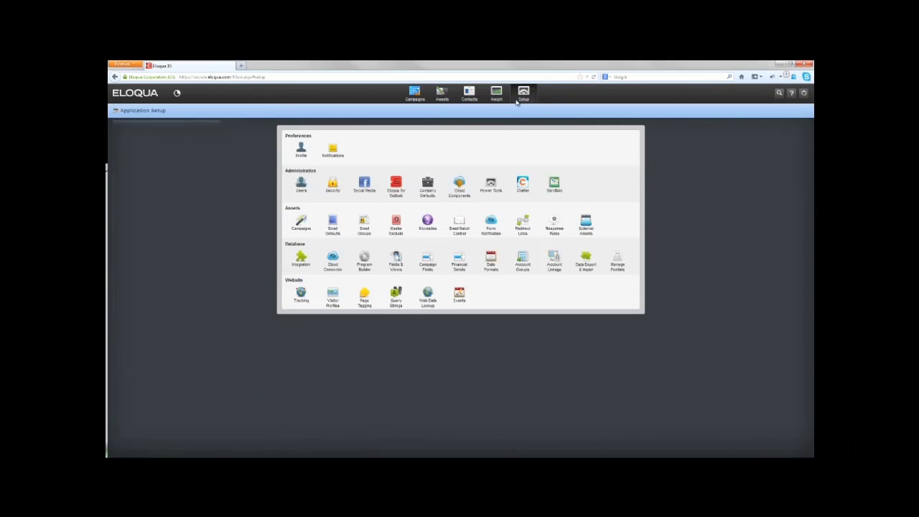
pyautogui.click(364, 263)
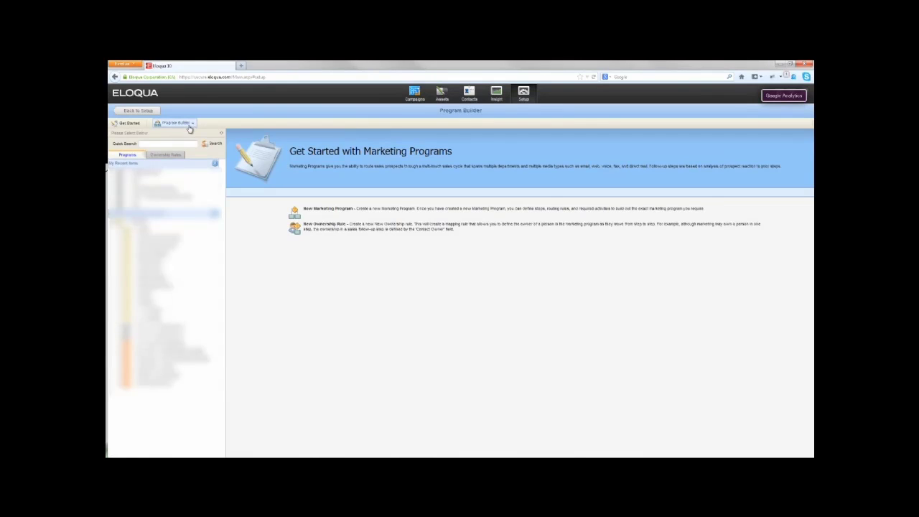
pyautogui.click(189, 125)
pyautogui.click(143, 177)
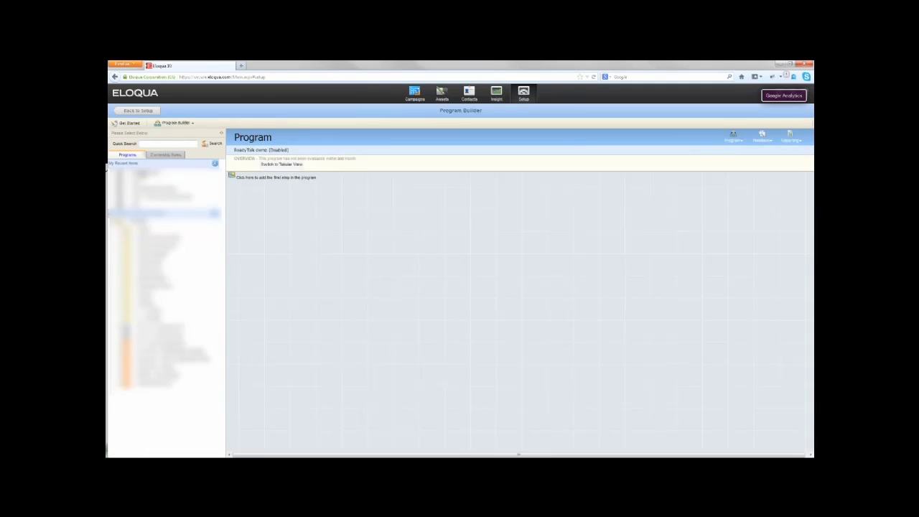
# Step: Add a first program step named "ReadyTalk Registration" that allows contacts, and save it to continue to its action
pyautogui.click(243, 177)
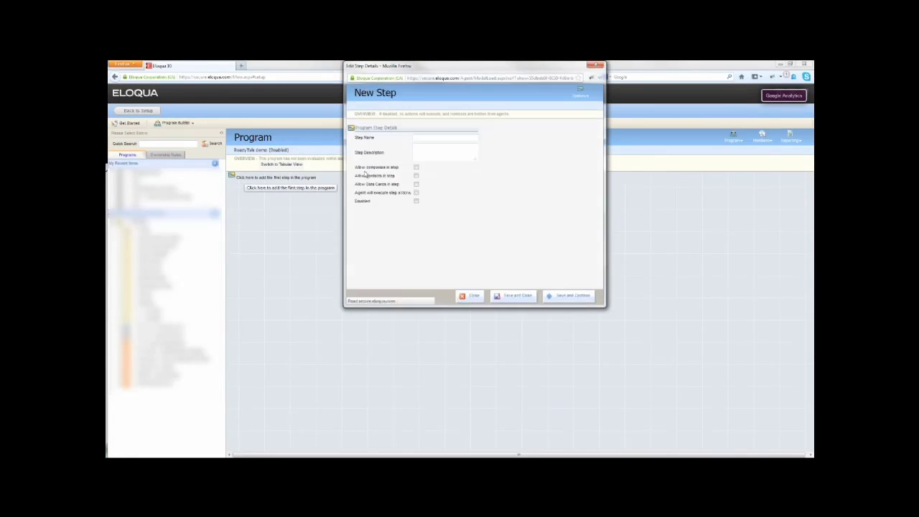
pyautogui.click(420, 138)
pyautogui.write('ReadyTalk Registration')
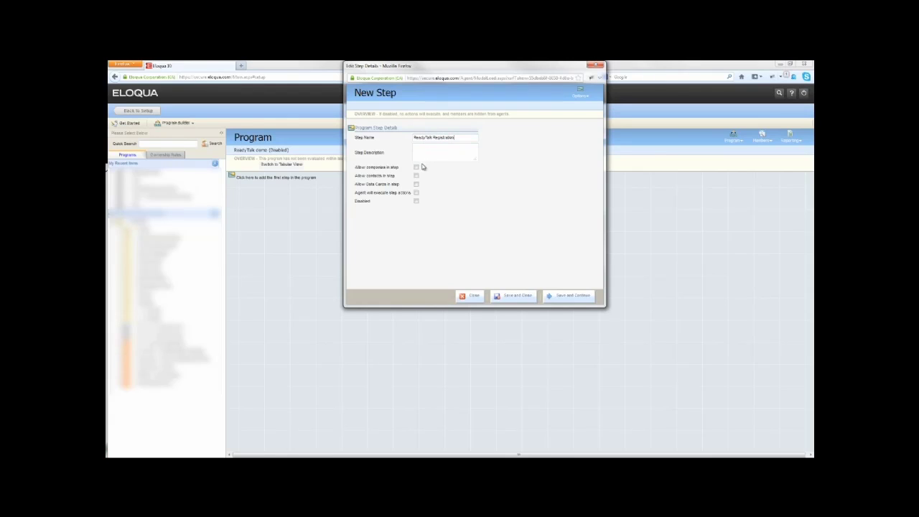
pyautogui.click(416, 176)
pyautogui.click(558, 299)
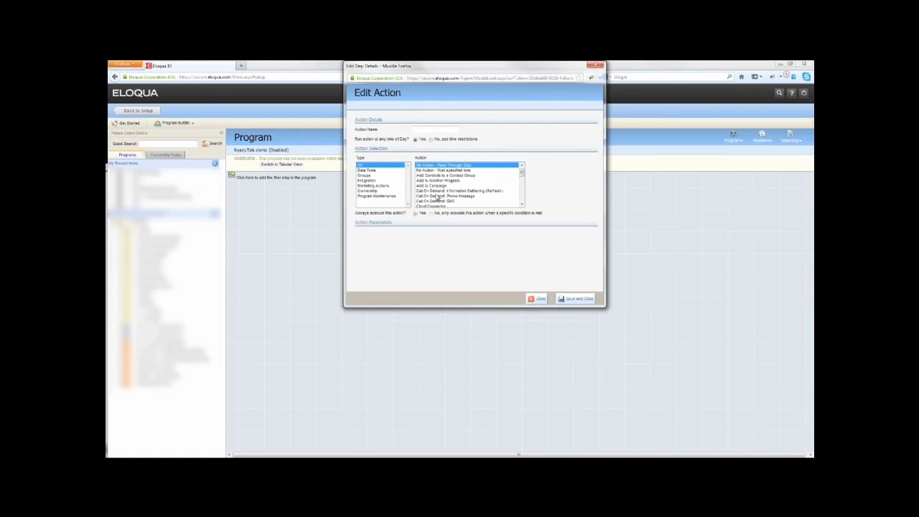
# Step: Set the step's action to Cloud Connector using the ReadyTalk Registration Connector, and open the connector's configuration
pyautogui.click(434, 206)
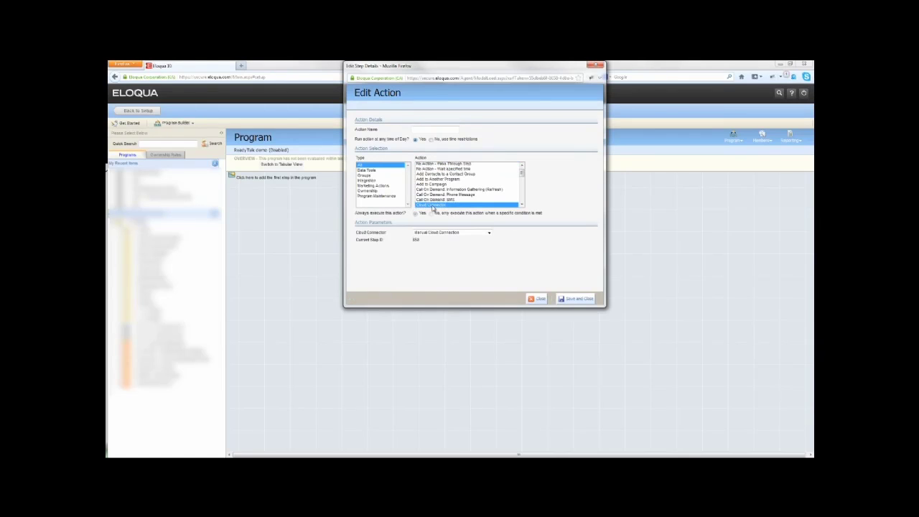
pyautogui.click(436, 233)
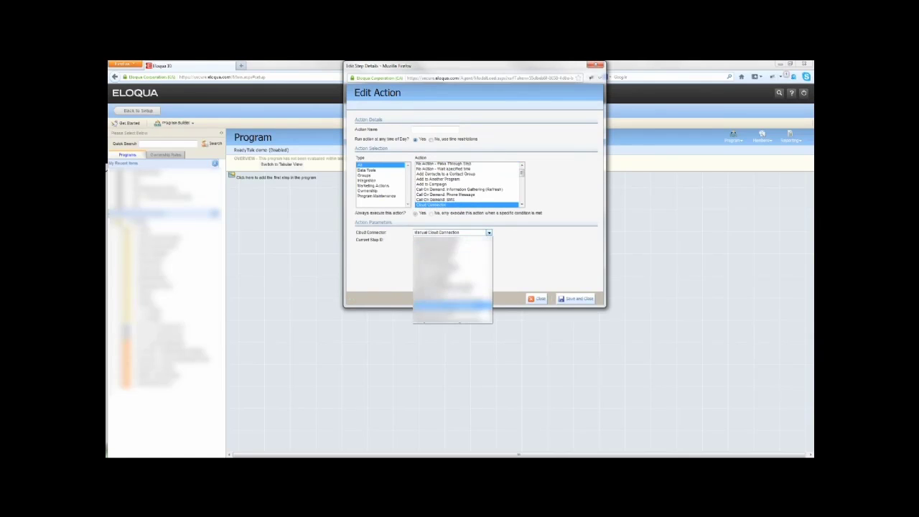
pyautogui.click(449, 288)
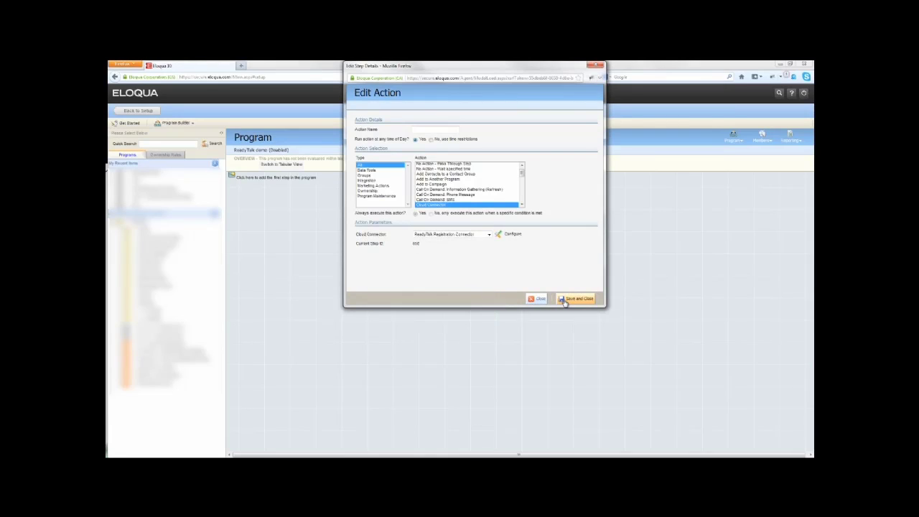
pyautogui.click(517, 235)
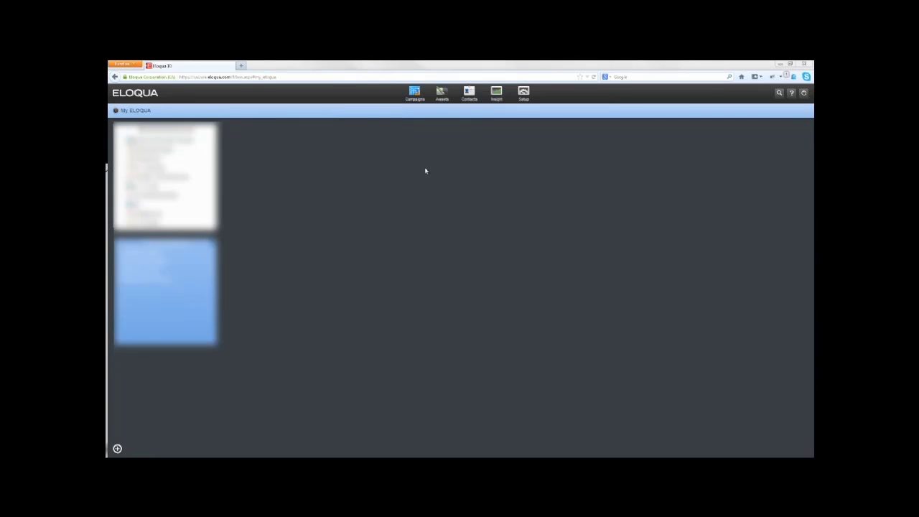
# Step: Create a new campaign from the blank campaign template
pyautogui.click(416, 100)
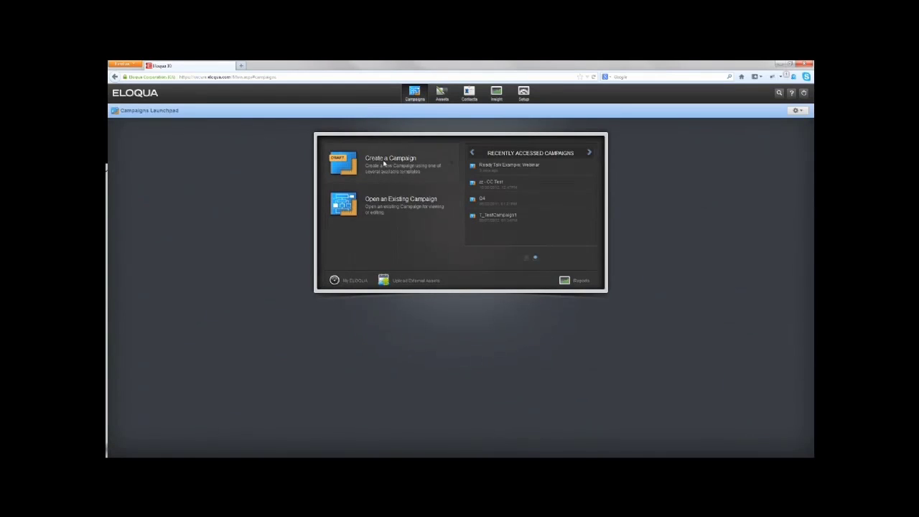
pyautogui.click(384, 163)
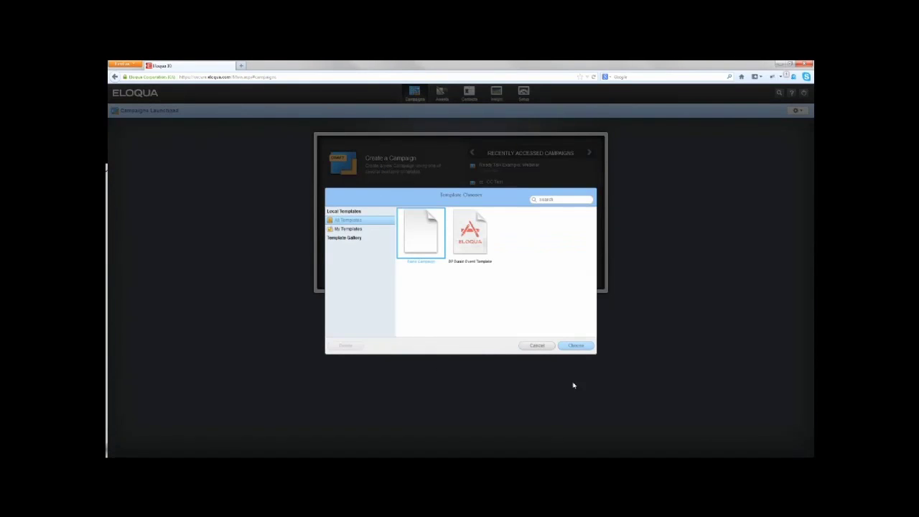
pyautogui.click(583, 346)
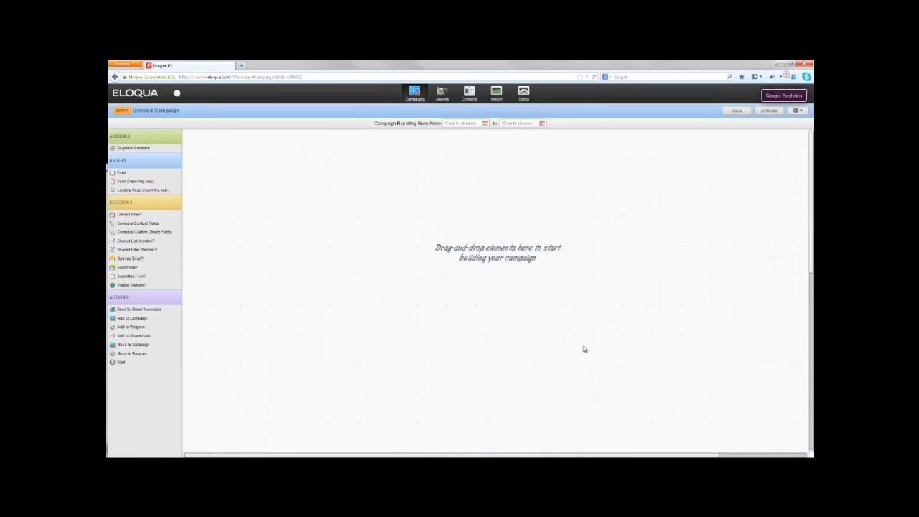
# Step: Add a Send to Cloud Connector step to the canvas, assign the ReadyTalk Registration Connector and open its configuration
pyautogui.moveTo(152, 314); pyautogui.dragTo(343, 167)
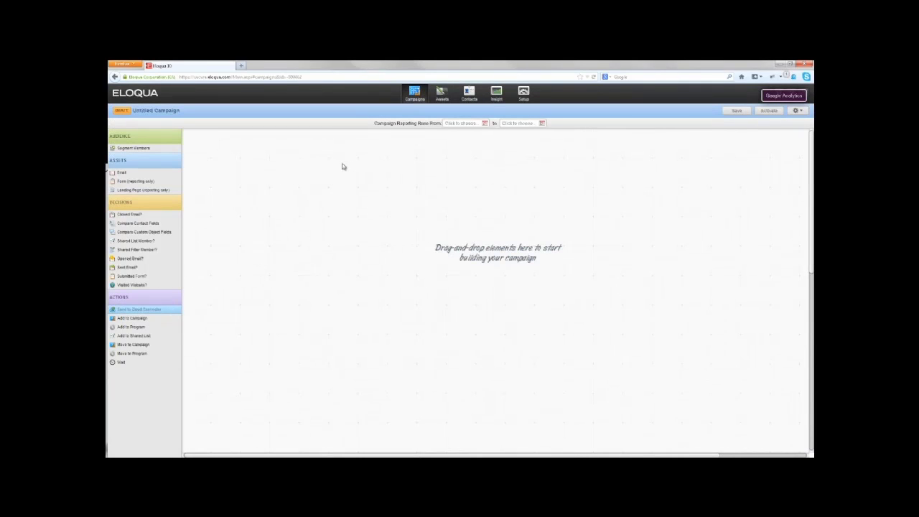
pyautogui.doubleClick(334, 169)
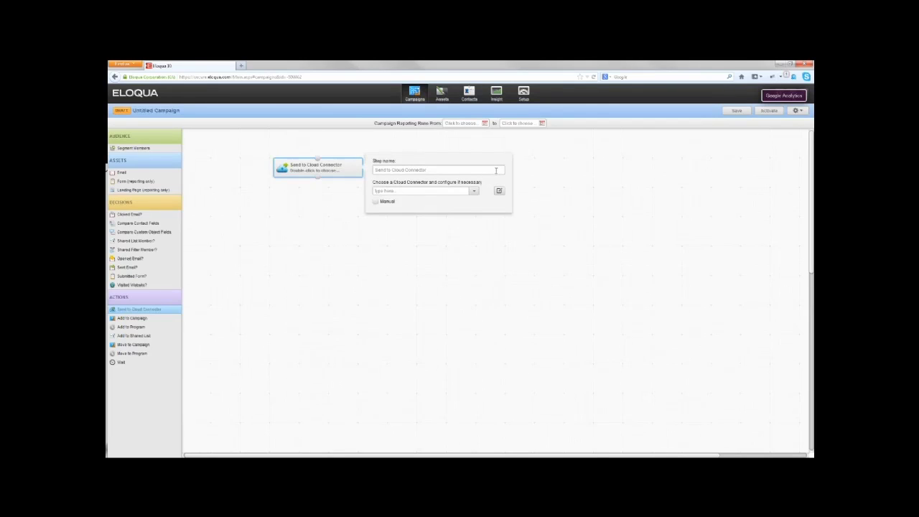
pyautogui.click(474, 190)
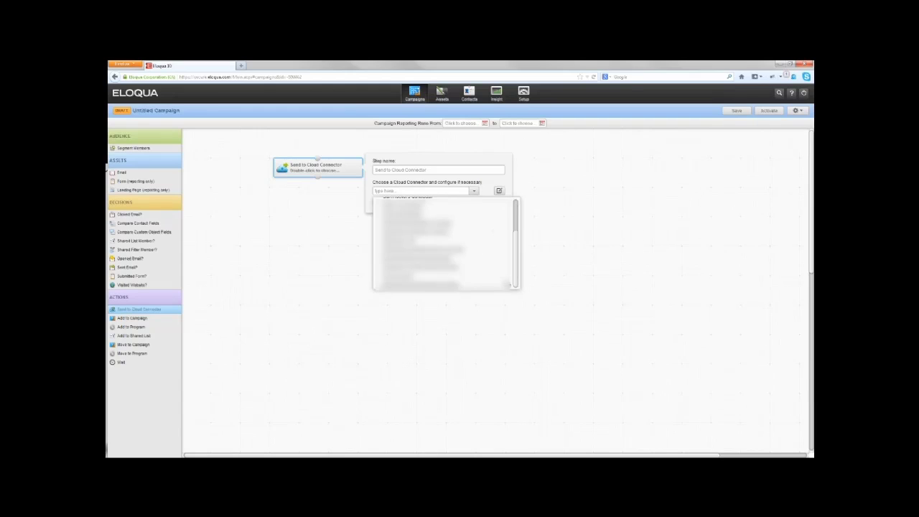
pyautogui.click(424, 225)
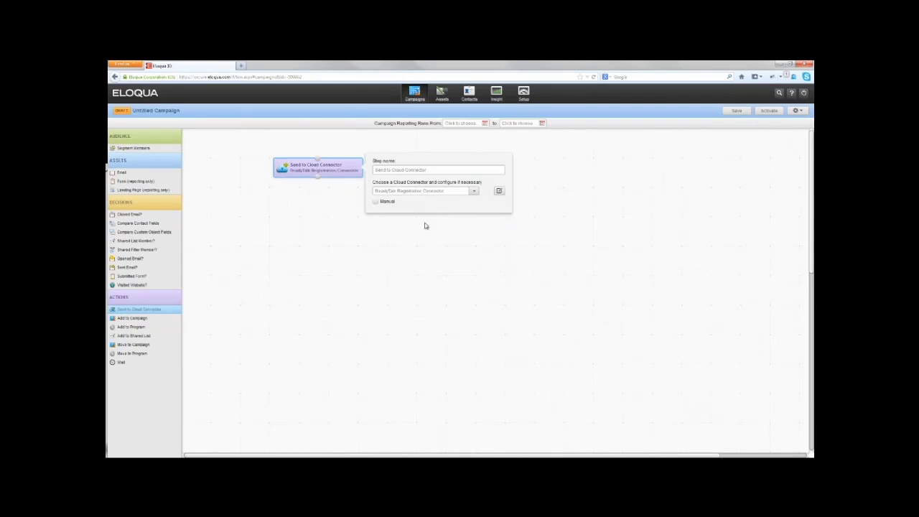
pyautogui.click(500, 191)
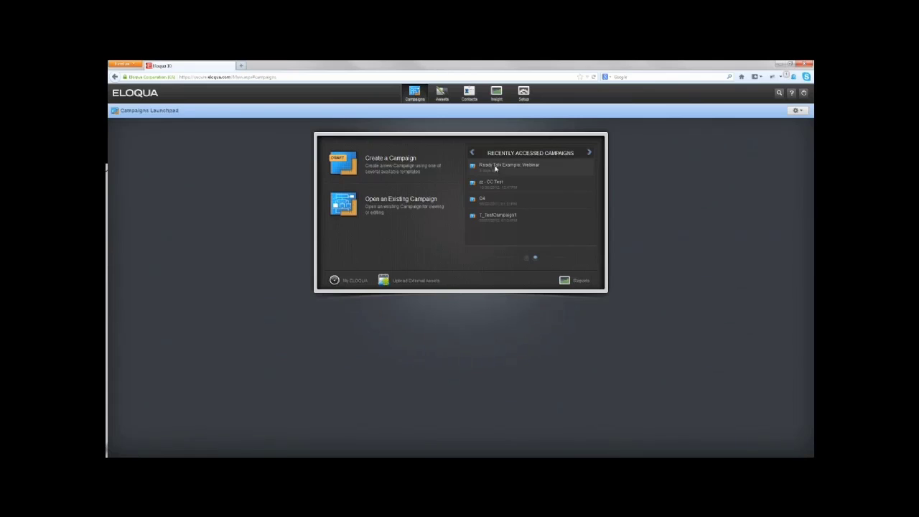
# Step: Open the "Ready Talk Example: Webinar" campaign and open the configuration of its ReadyTalk Registration Connector step
pyautogui.click(496, 166)
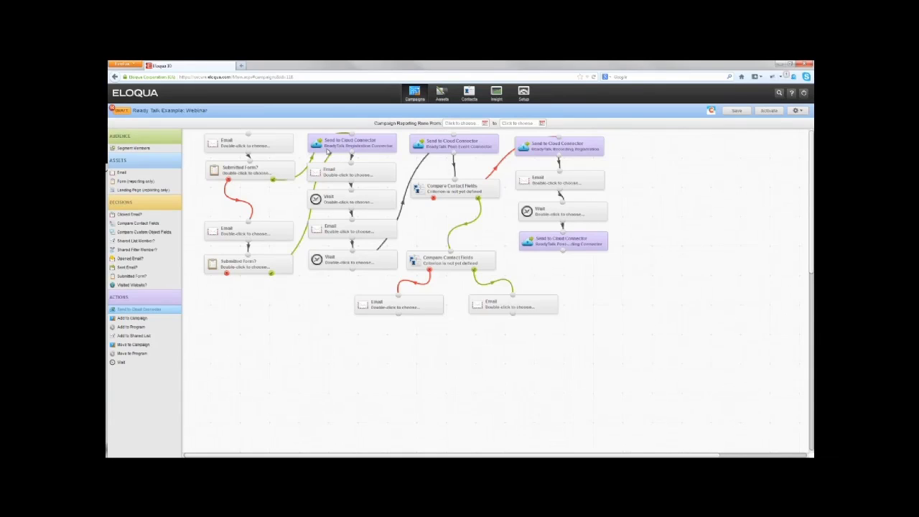
pyautogui.doubleClick(318, 145)
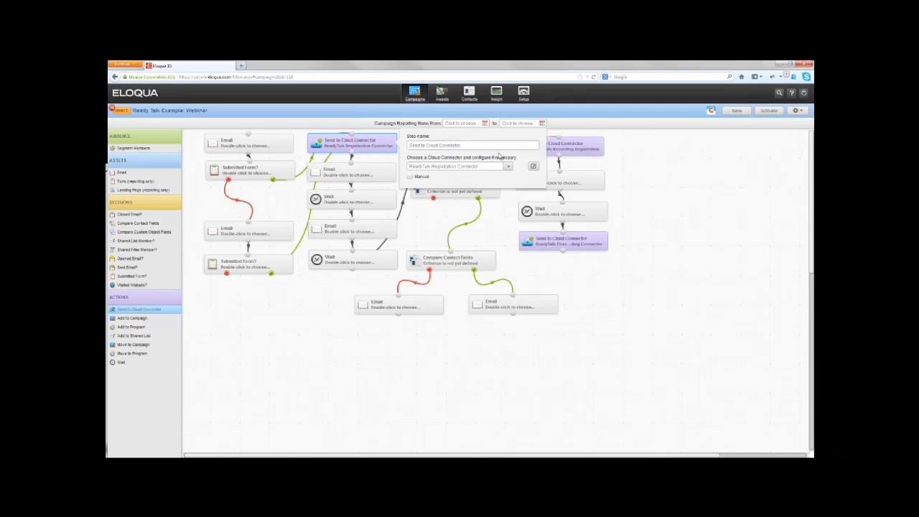
pyautogui.click(534, 167)
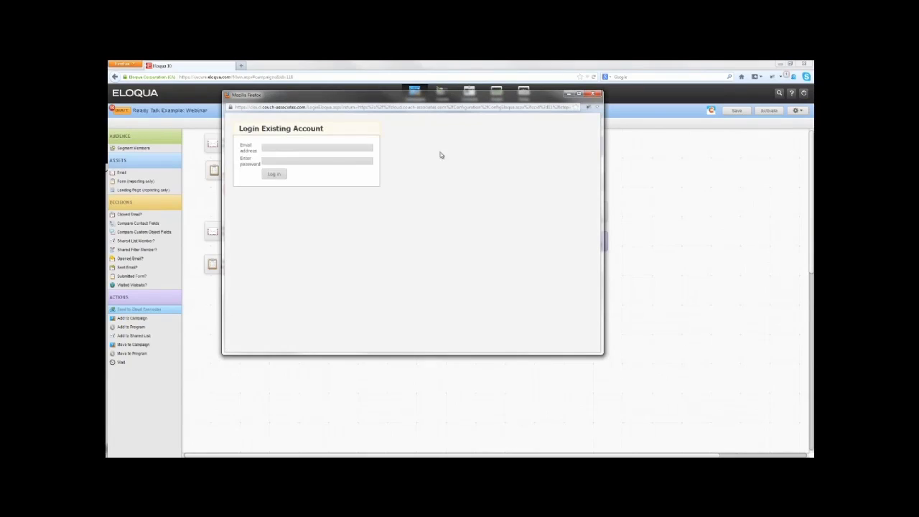
# Step: Log in with the account's e-mail and password, and save the ReadyTalk access number, access code and pass code
pyautogui.click(273, 173)
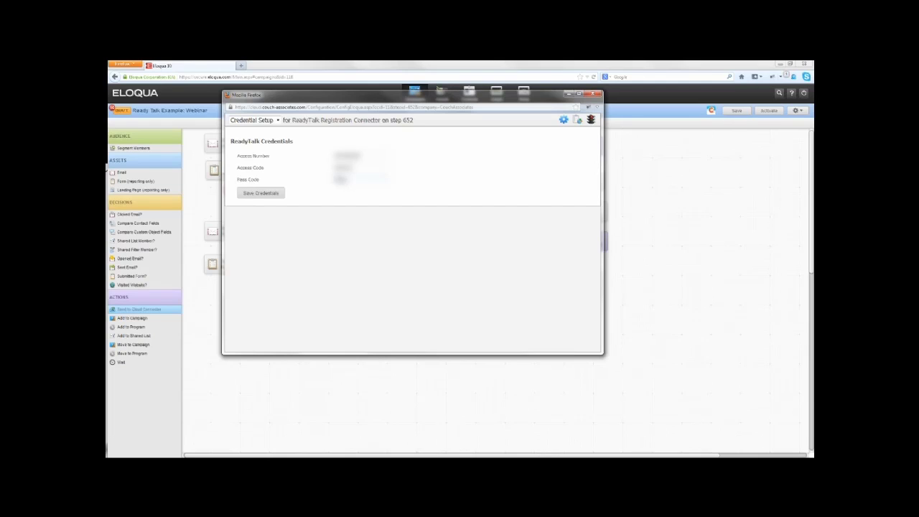
pyautogui.click(278, 192)
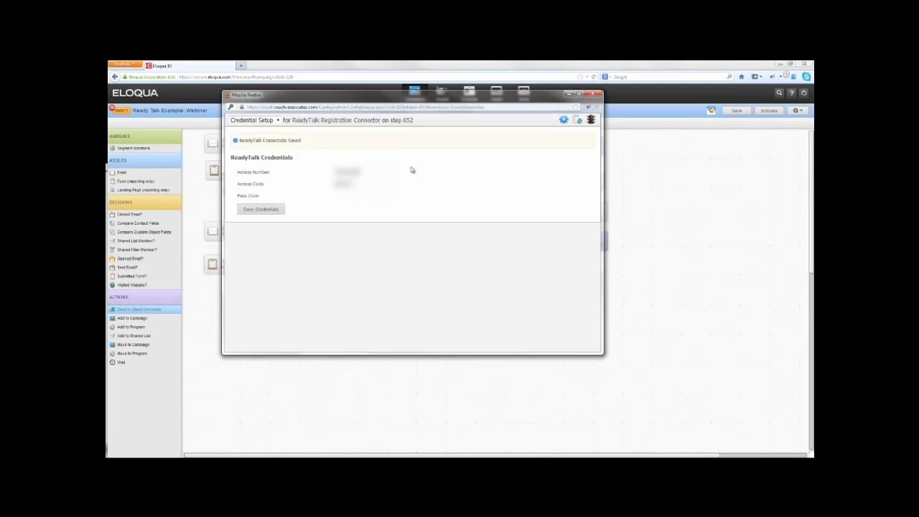
# Step: In the connector's Advanced Setup, map the required Email Address, First Name and Last Name inputs to the matching Contact fields
pyautogui.click(278, 121)
pyautogui.click(255, 128)
pyautogui.click(343, 169)
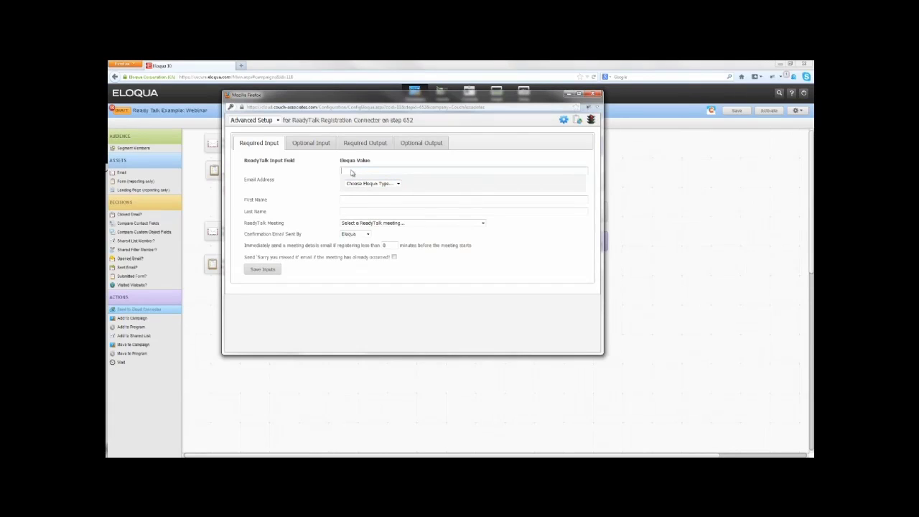
pyautogui.click(378, 183)
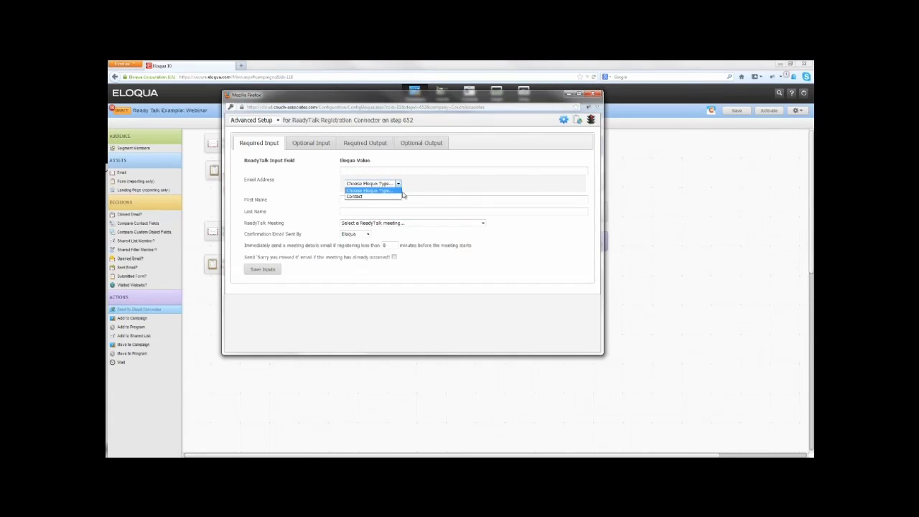
pyautogui.click(365, 196)
pyautogui.click(396, 191)
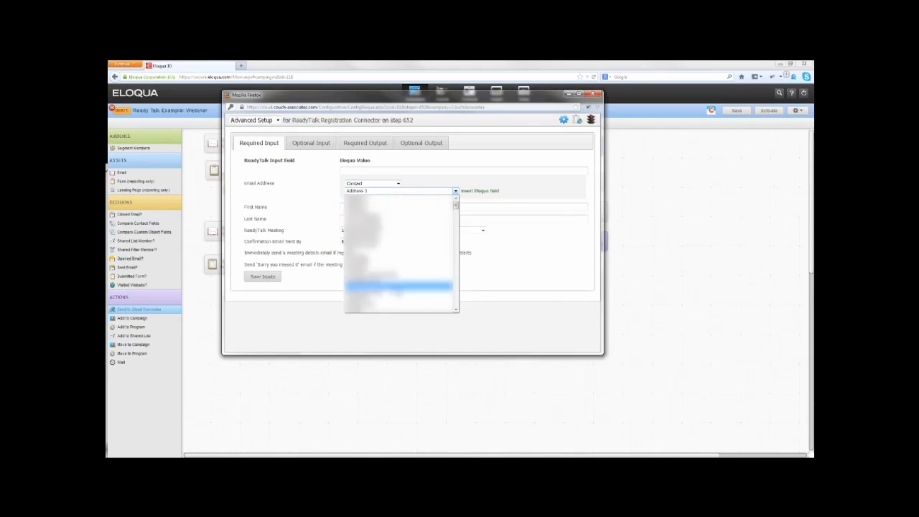
pyautogui.scroll(-4, 400, 255)
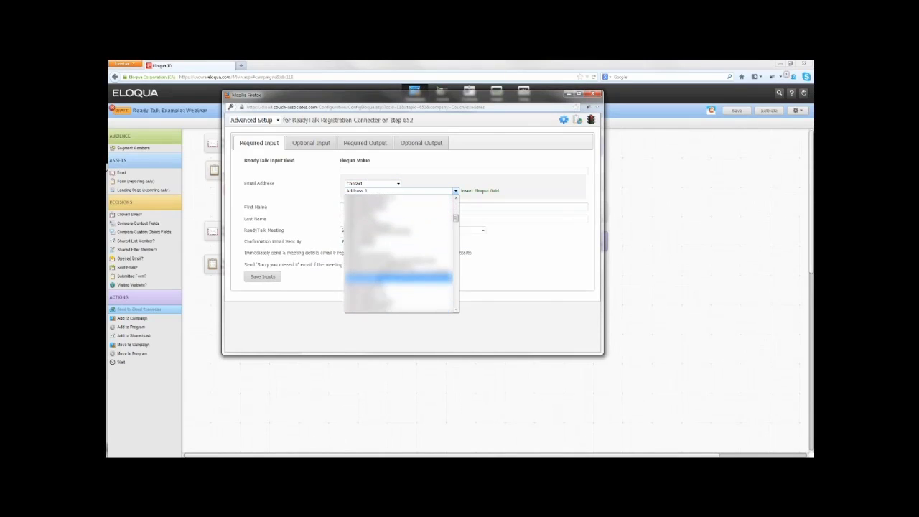
pyautogui.scroll(-2, 400, 269)
pyautogui.click(400, 269)
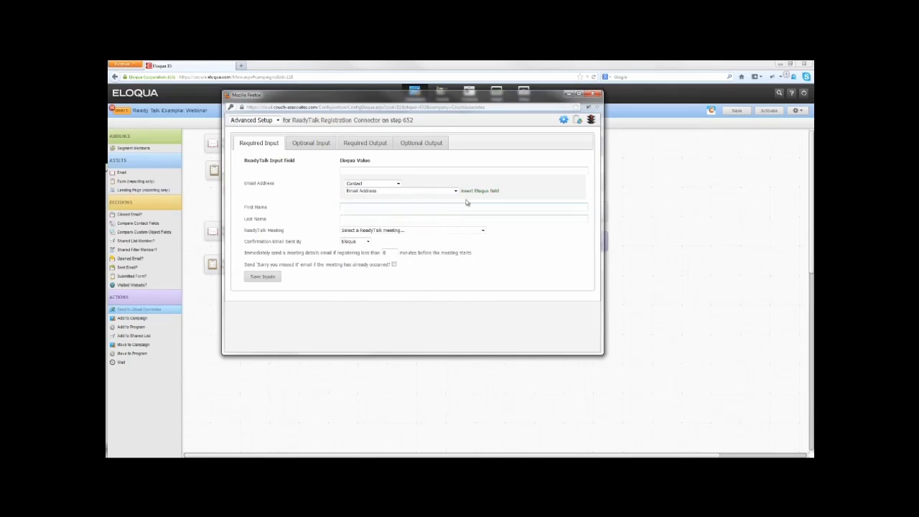
pyautogui.click(474, 190)
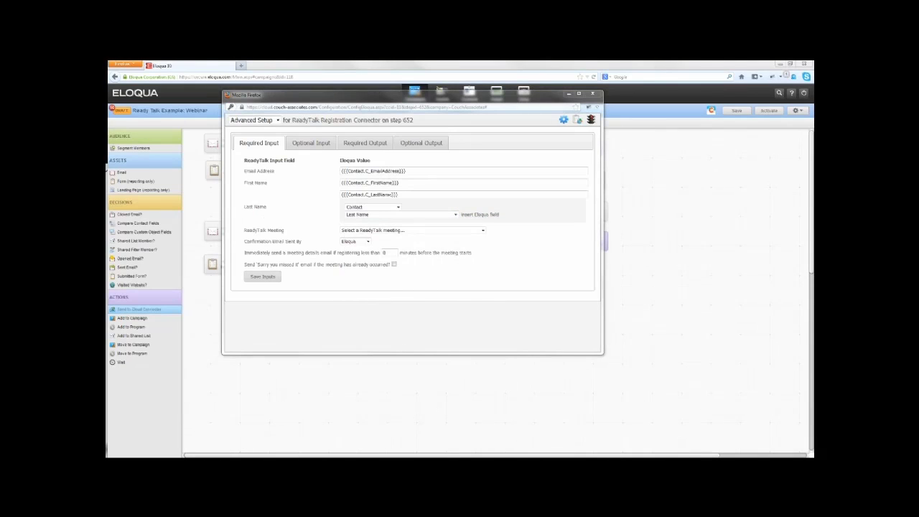
# Step: Save the required inputs with the January 21 ReadyTalk Webinar Demo meeting, ReadyTalk confirmation emails, a 30-minute details-email threshold and the "Sorry you missed it" email enabled
pyautogui.click(378, 230)
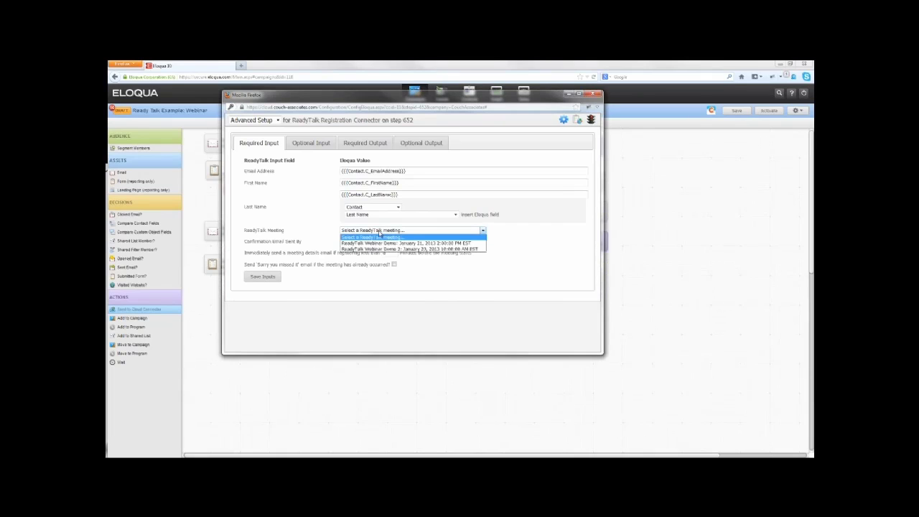
pyautogui.click(408, 244)
pyautogui.click(368, 242)
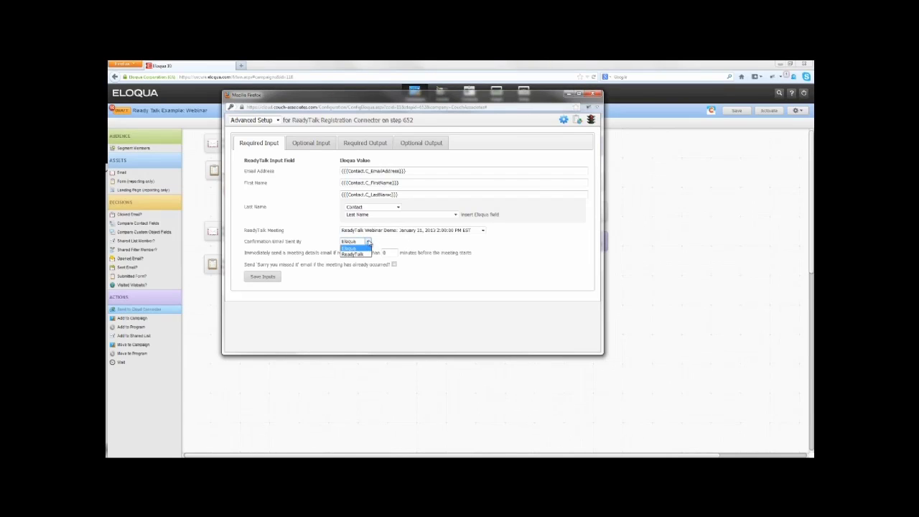
pyautogui.click(359, 254)
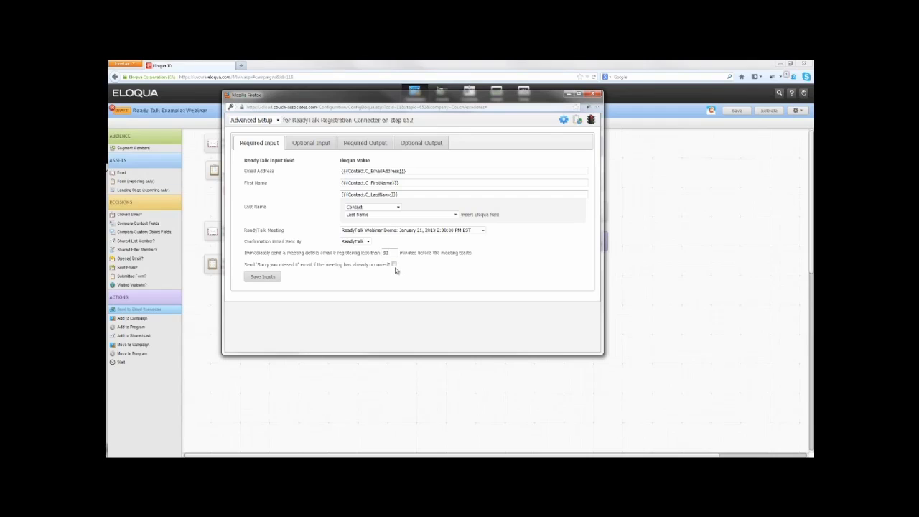
pyautogui.click(264, 278)
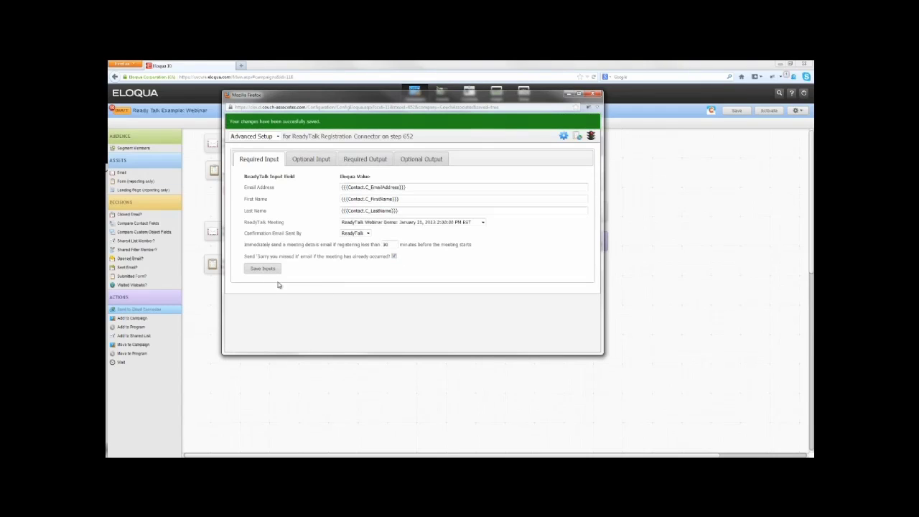
# Step: Add and save an optional input mapping from the ReadyTalk City field to the Contact City field
pyautogui.click(318, 159)
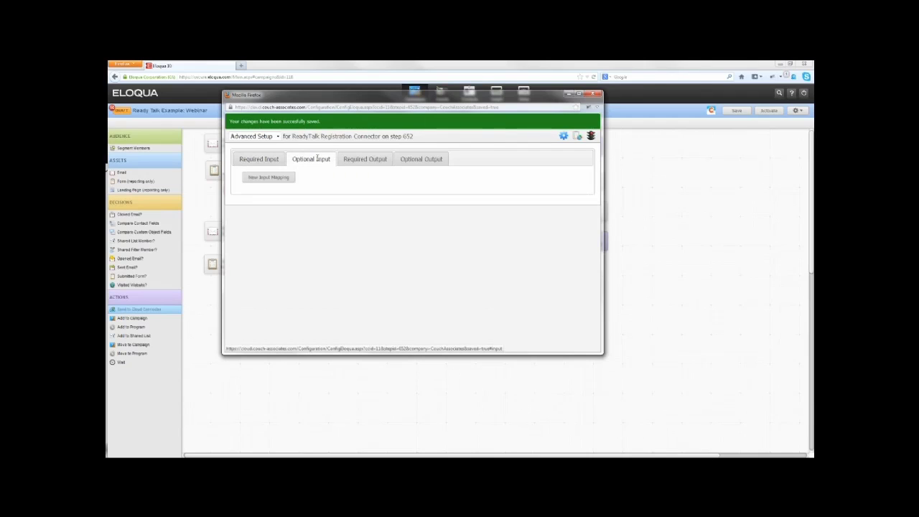
pyautogui.click(280, 178)
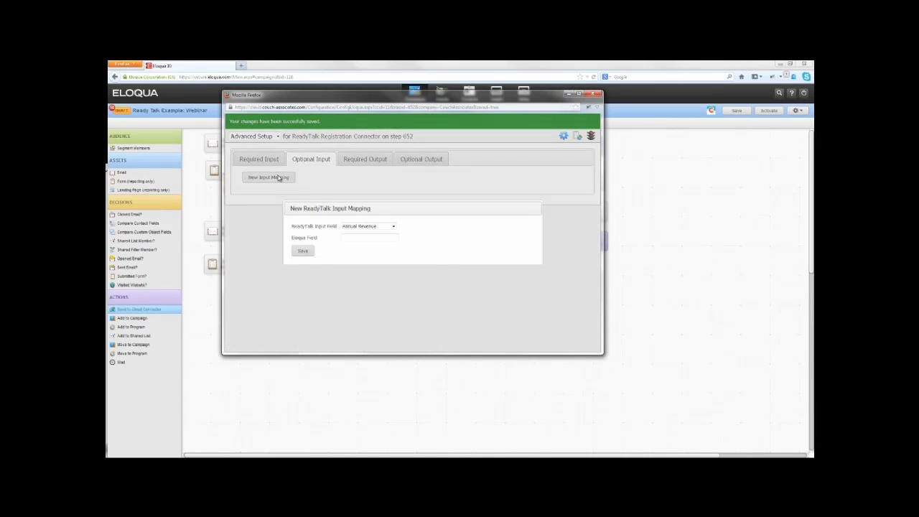
pyautogui.click(363, 229)
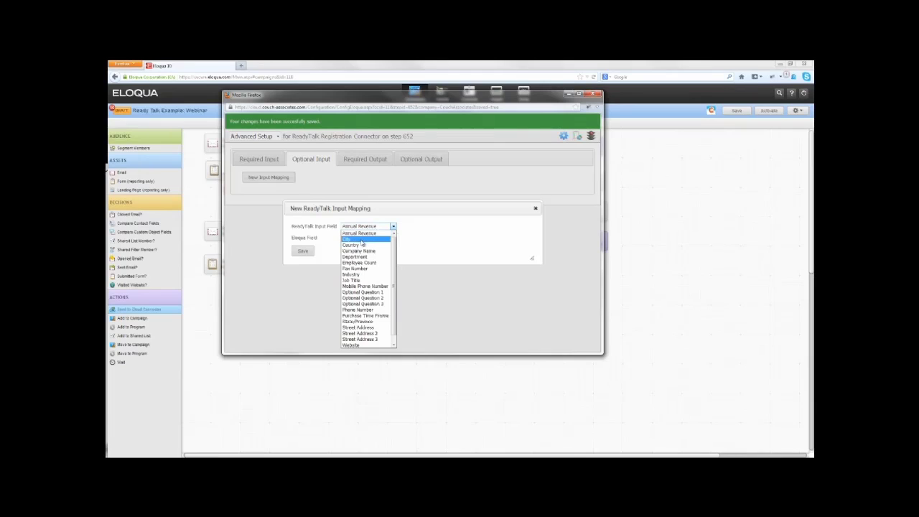
pyautogui.click(359, 239)
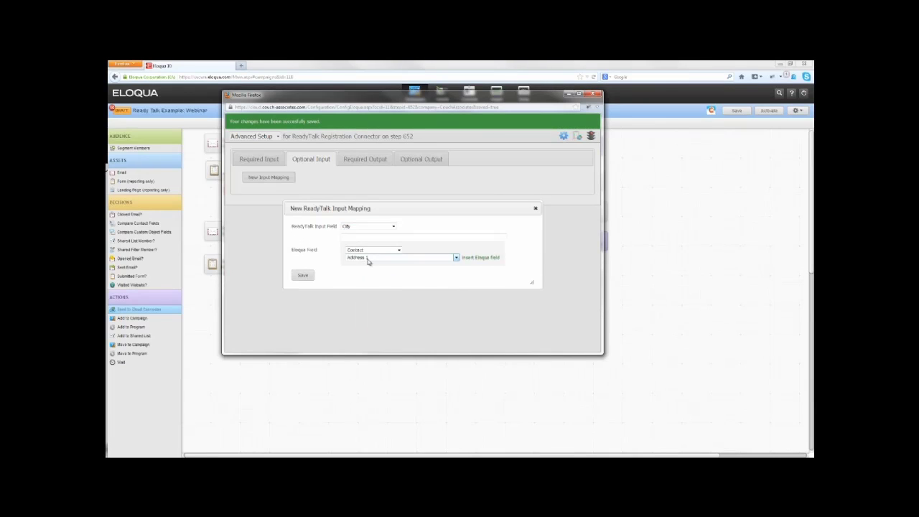
pyautogui.click(368, 260)
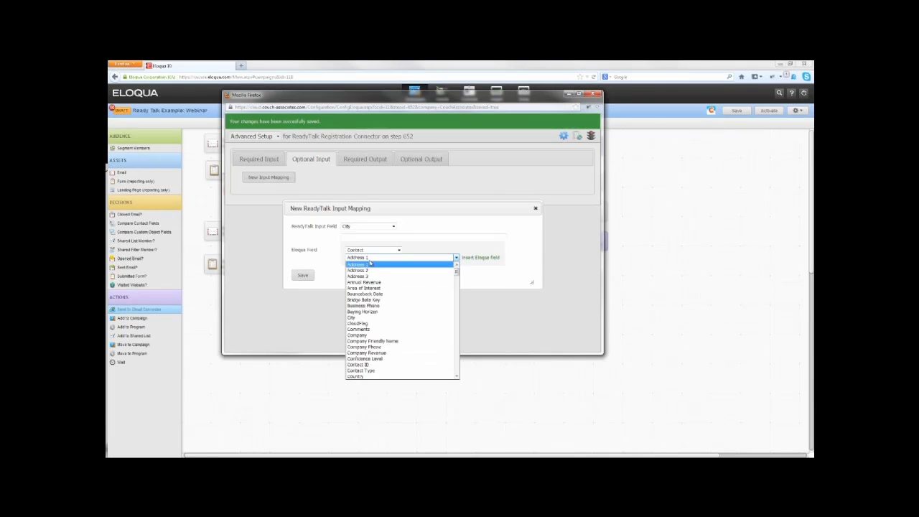
pyautogui.click(370, 318)
pyautogui.click(475, 260)
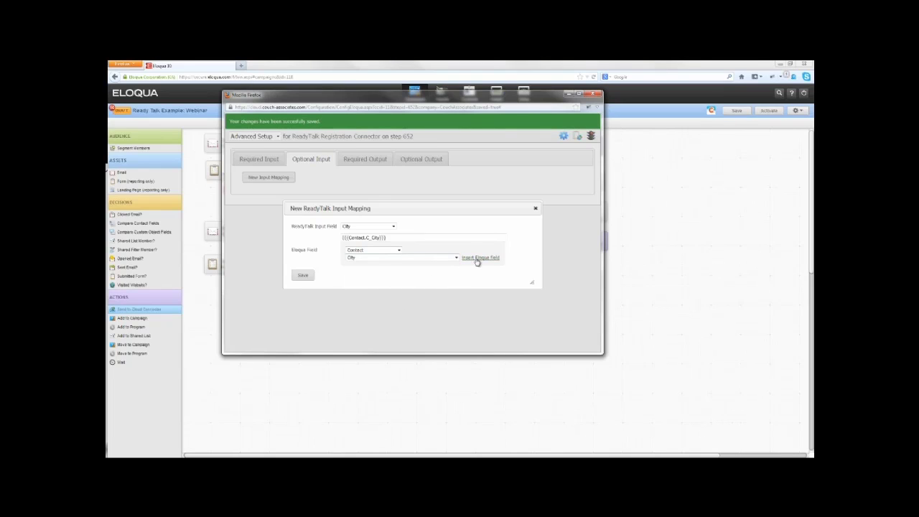
pyautogui.click(303, 276)
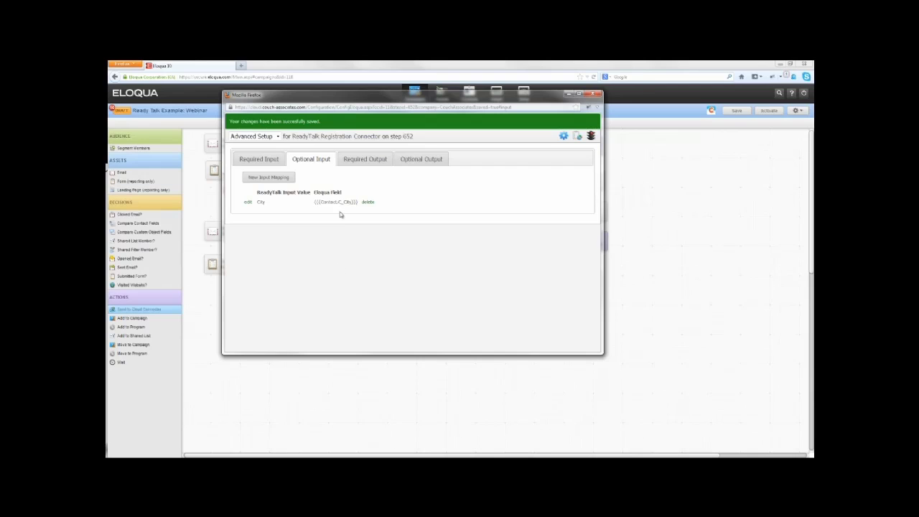
# Step: Map the required Meeting ID output to the MeetingID field of the ReadyTalk Registration data card set
pyautogui.click(365, 160)
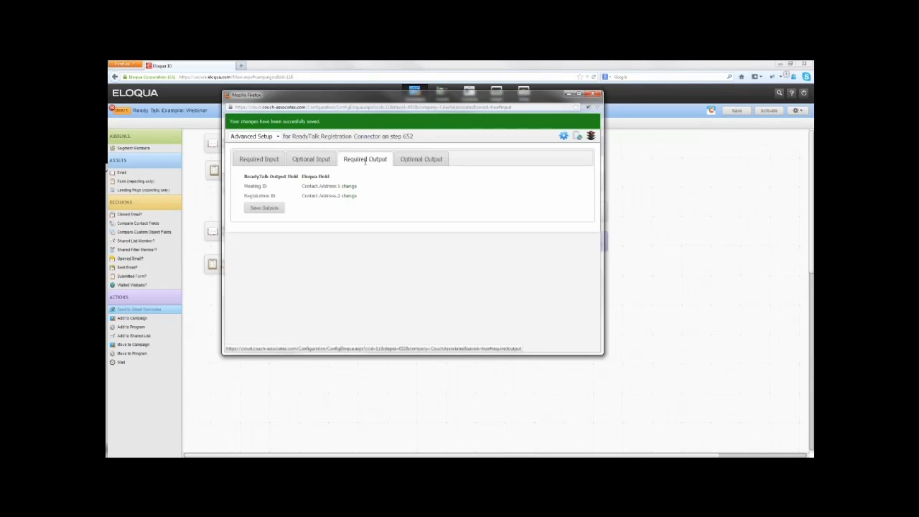
pyautogui.click(350, 186)
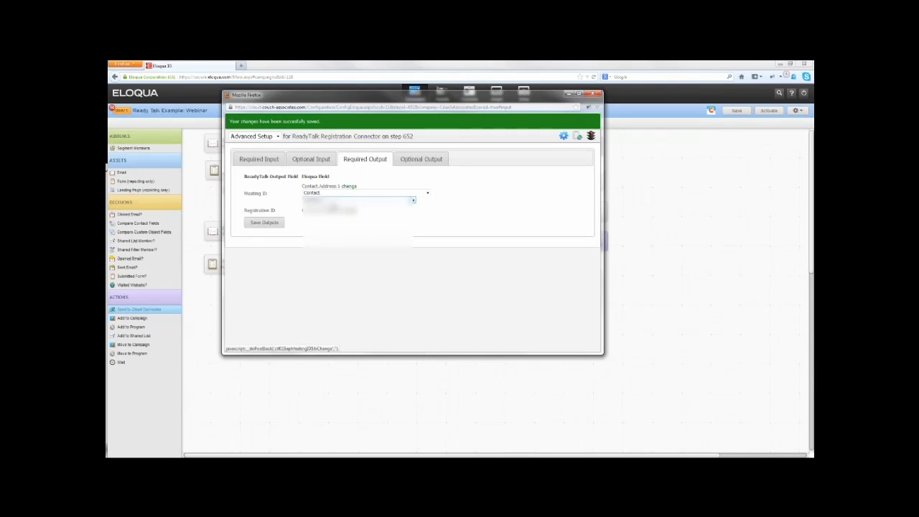
pyautogui.click(331, 194)
pyautogui.scroll(-5, 365, 251)
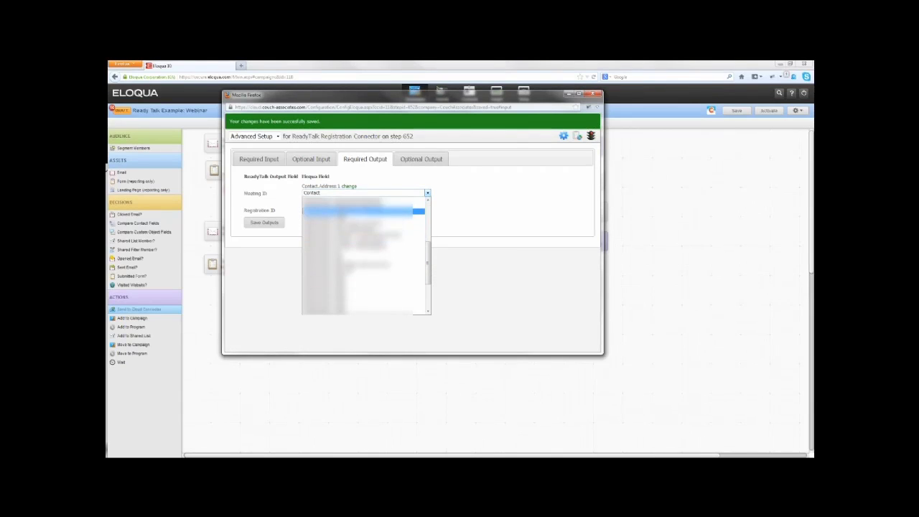
pyautogui.click(344, 205)
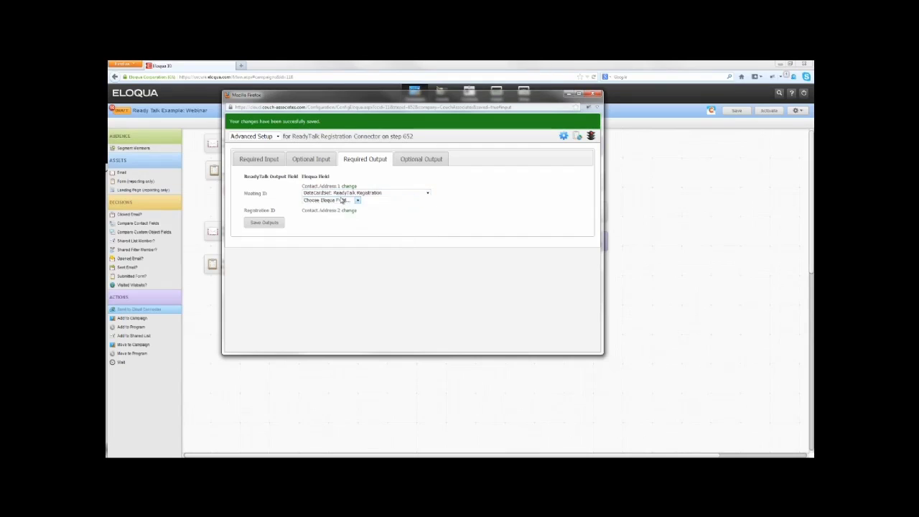
pyautogui.click(352, 200)
pyautogui.scroll(-2, 338, 253)
pyautogui.scroll(-5, 338, 253)
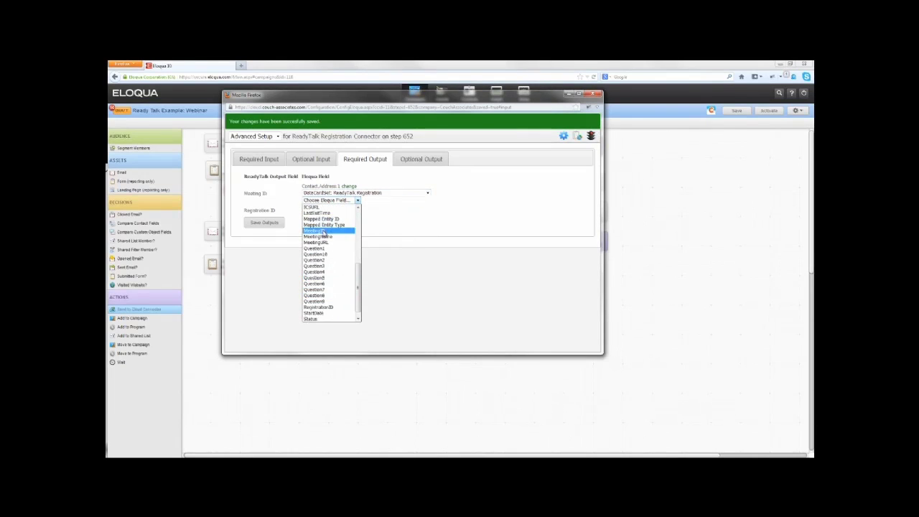
pyautogui.click(325, 231)
# Step: Map the required Registration ID output to the RegistrationID field of the ReadyTalk Registration data card set and save the outputs
pyautogui.click(343, 195)
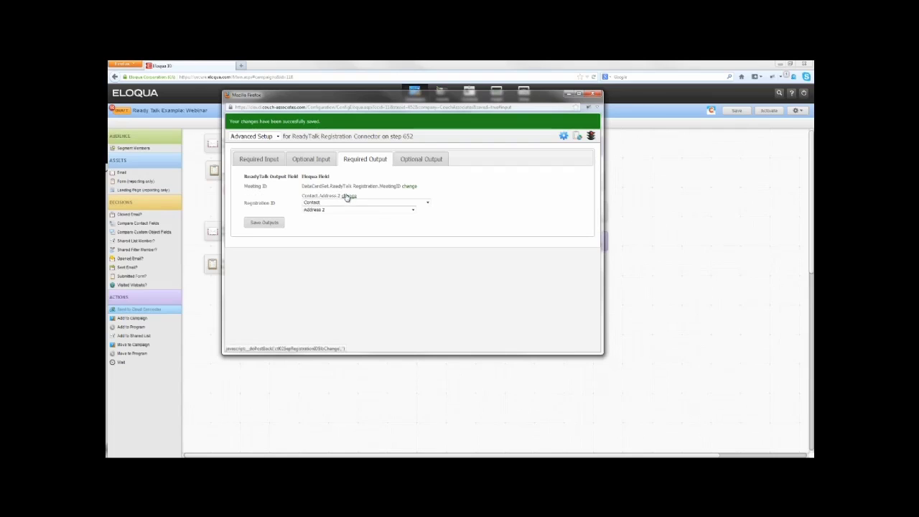
pyautogui.click(337, 203)
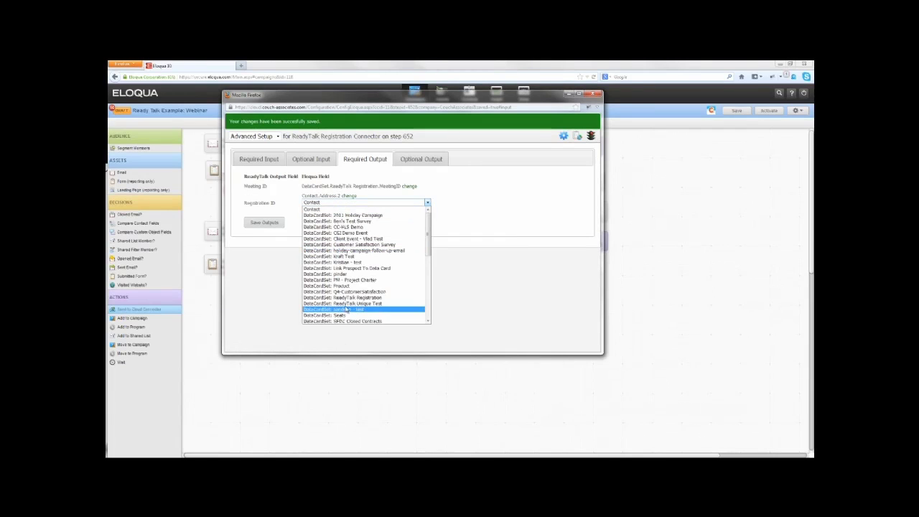
pyautogui.click(338, 298)
pyautogui.click(340, 213)
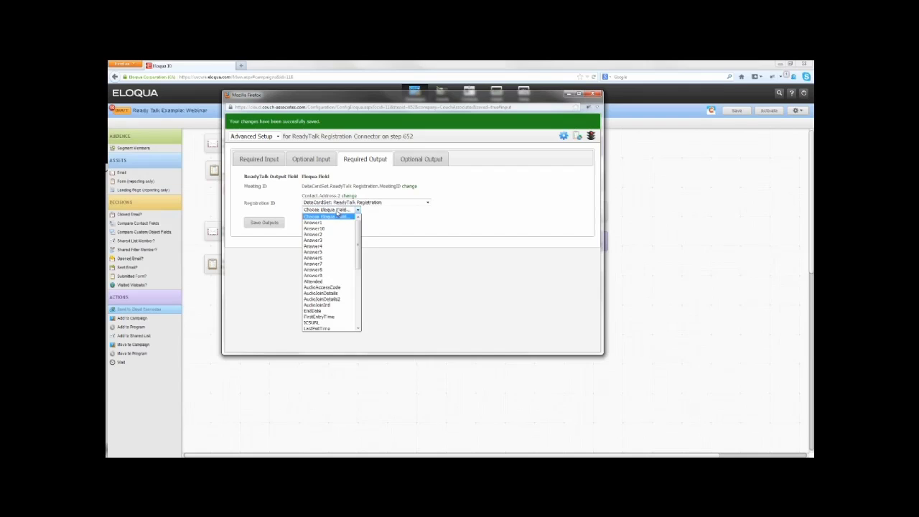
pyautogui.scroll(-5, 334, 297)
pyautogui.scroll(-2, 329, 258)
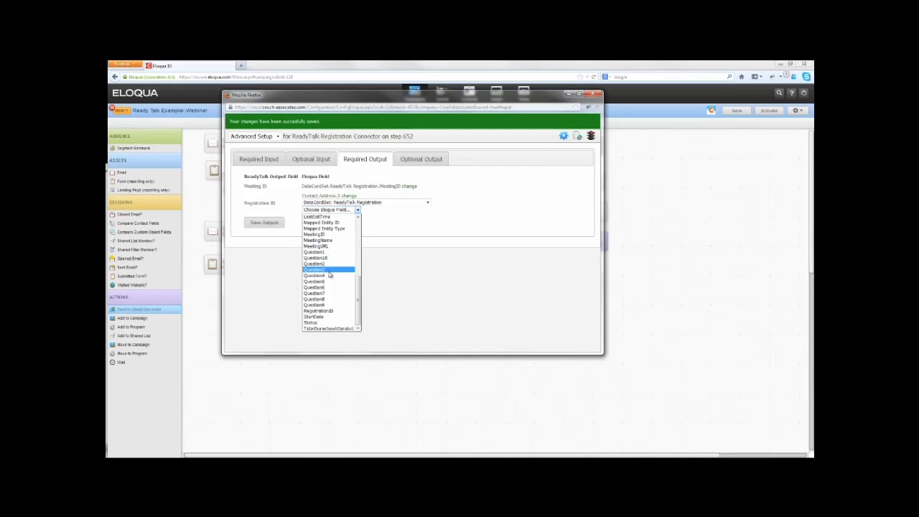
pyautogui.click(329, 311)
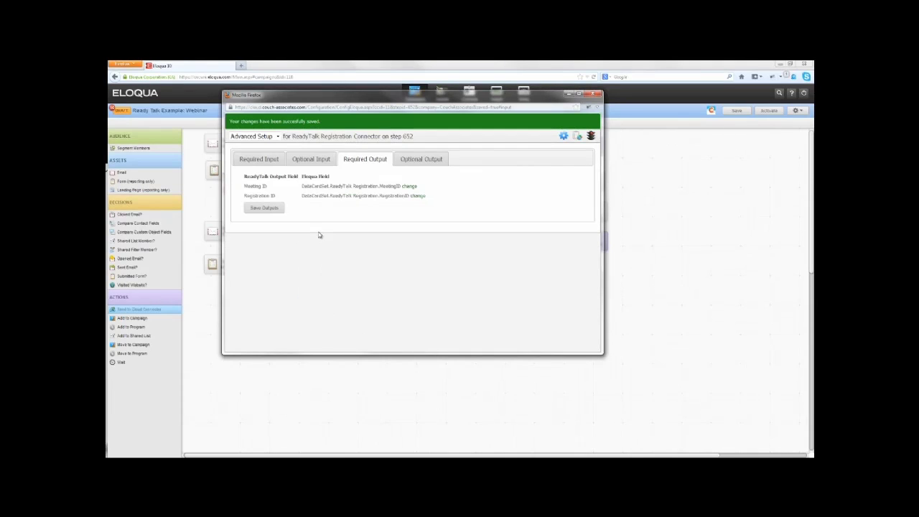
pyautogui.click(270, 209)
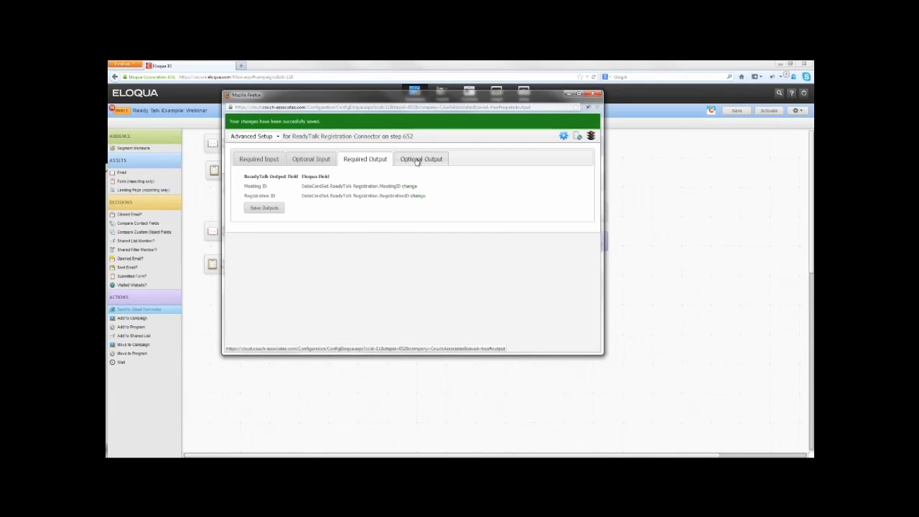
# Step: Add and save an optional output mapping from Audio Join Details 1 to the AudioJoinDetails field of the ReadyTalk Registration data card set
pyautogui.click(417, 161)
pyautogui.click(291, 181)
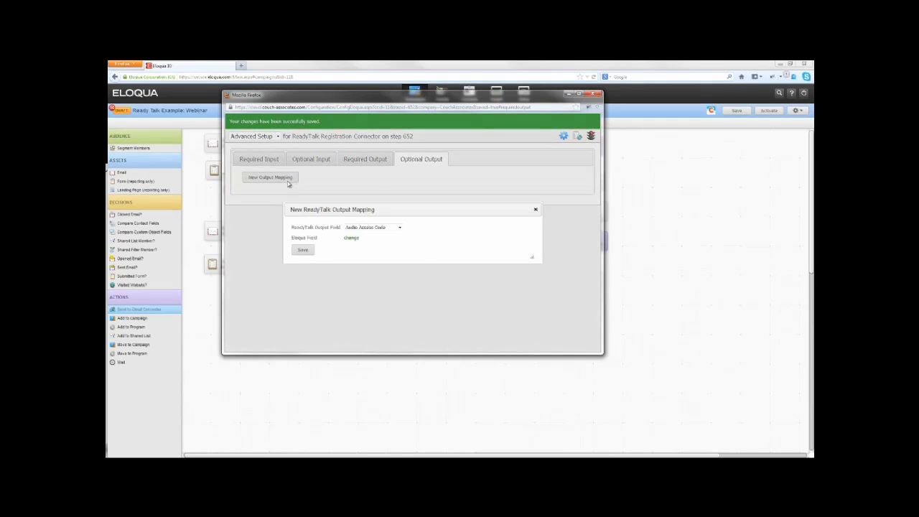
pyautogui.click(356, 229)
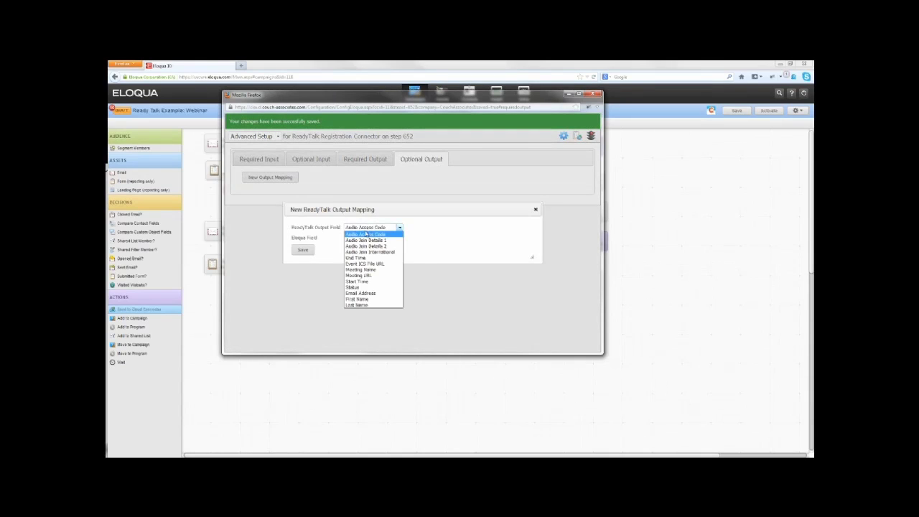
pyautogui.click(368, 240)
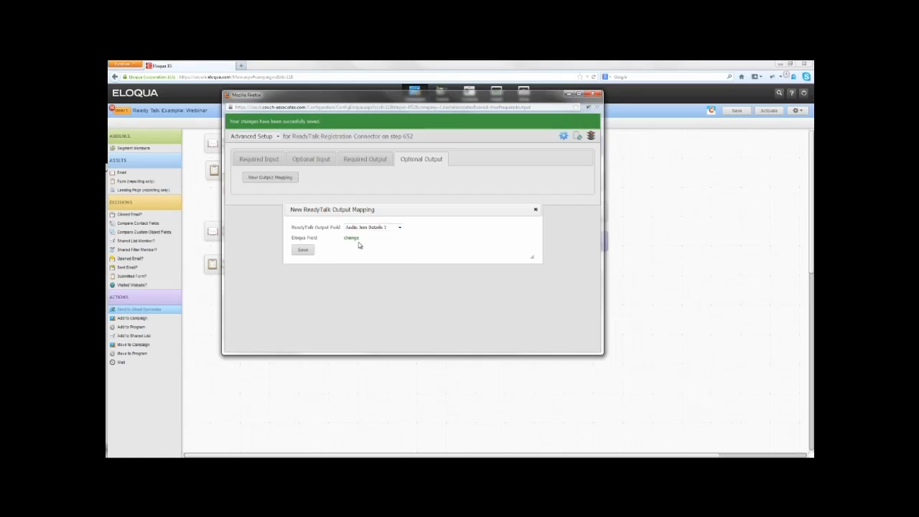
pyautogui.click(357, 242)
pyautogui.click(366, 245)
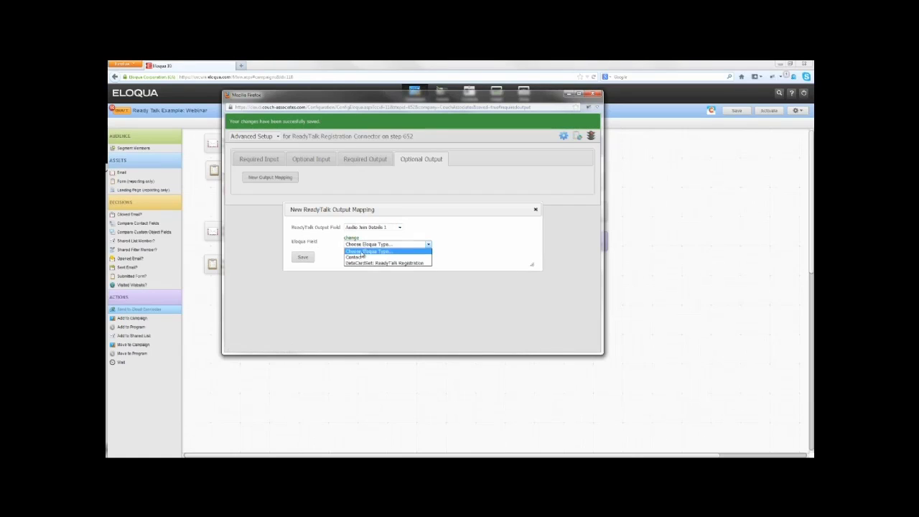
pyautogui.click(364, 263)
pyautogui.click(366, 252)
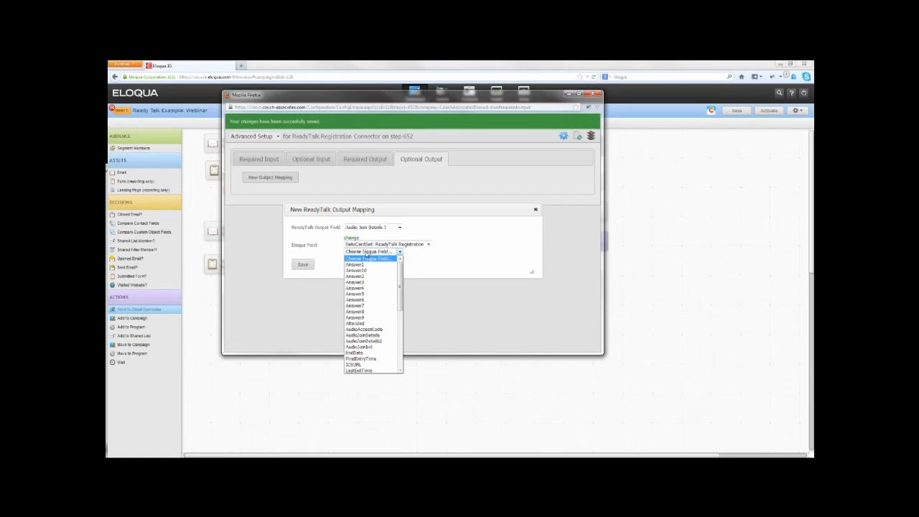
pyautogui.click(373, 336)
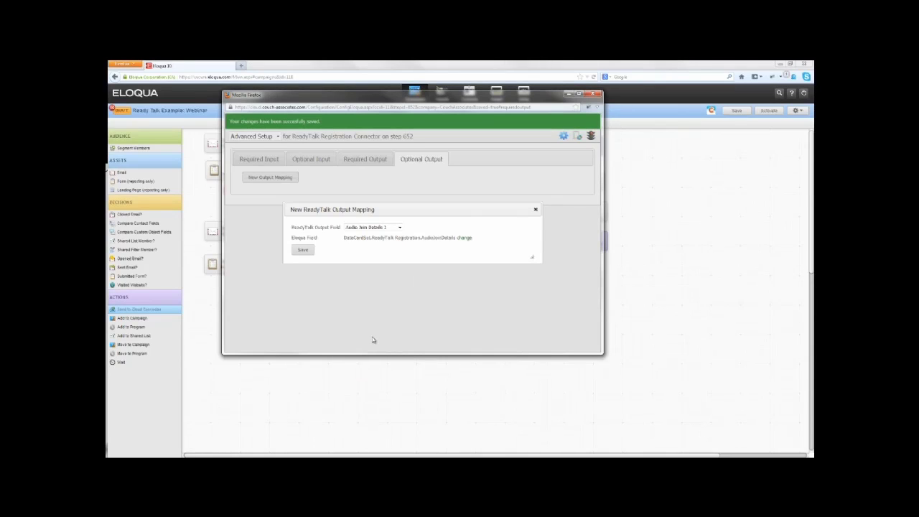
pyautogui.click(309, 251)
# Step: Add and save an optional output mapping from Event ICS File URL to the ICSURL field of the ReadyTalk Registration data card set
pyautogui.click(280, 178)
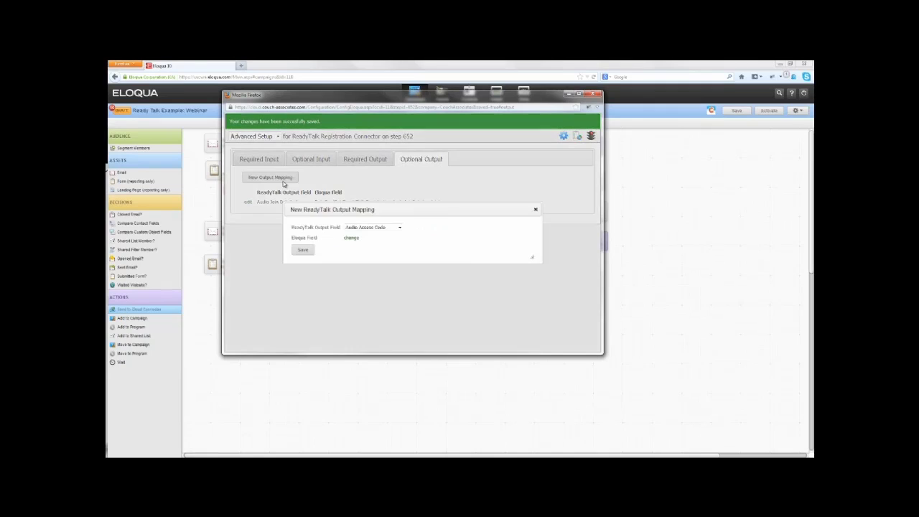
pyautogui.click(372, 229)
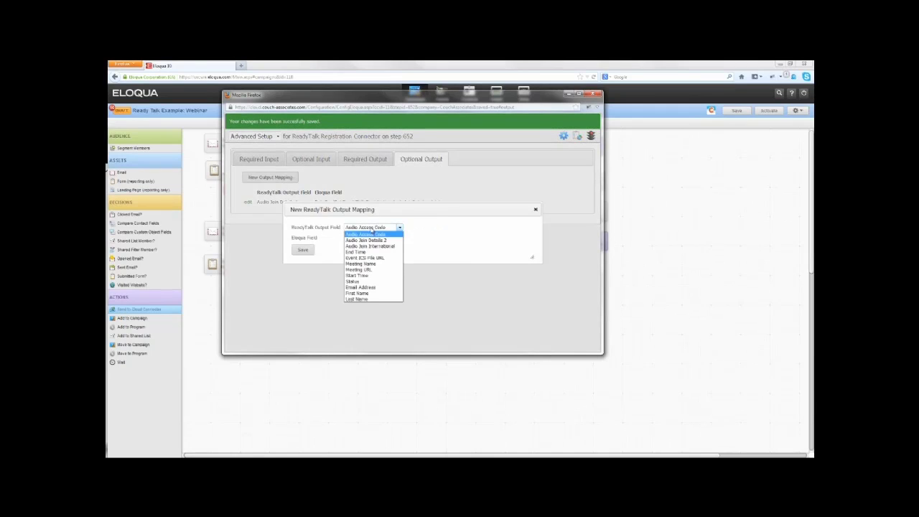
pyautogui.click(371, 259)
pyautogui.click(352, 238)
pyautogui.click(381, 245)
pyautogui.click(370, 263)
pyautogui.click(372, 252)
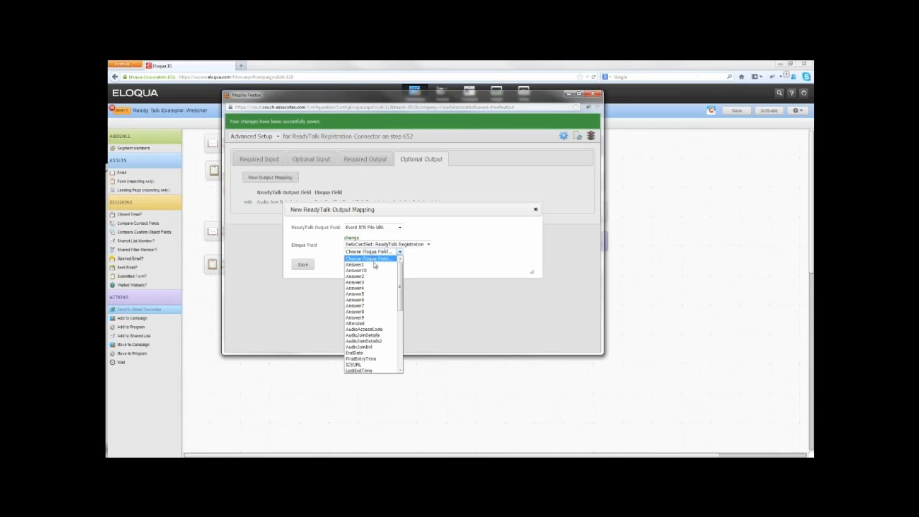
pyautogui.click(361, 366)
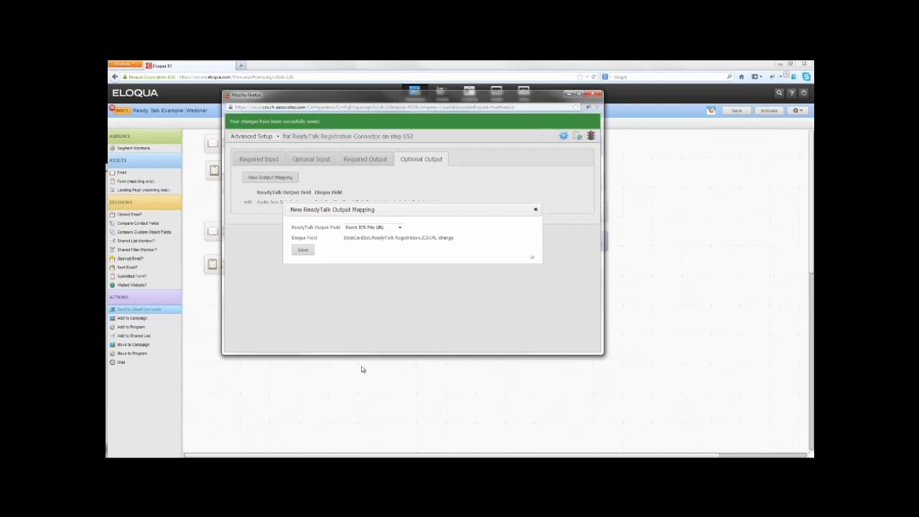
pyautogui.click(305, 253)
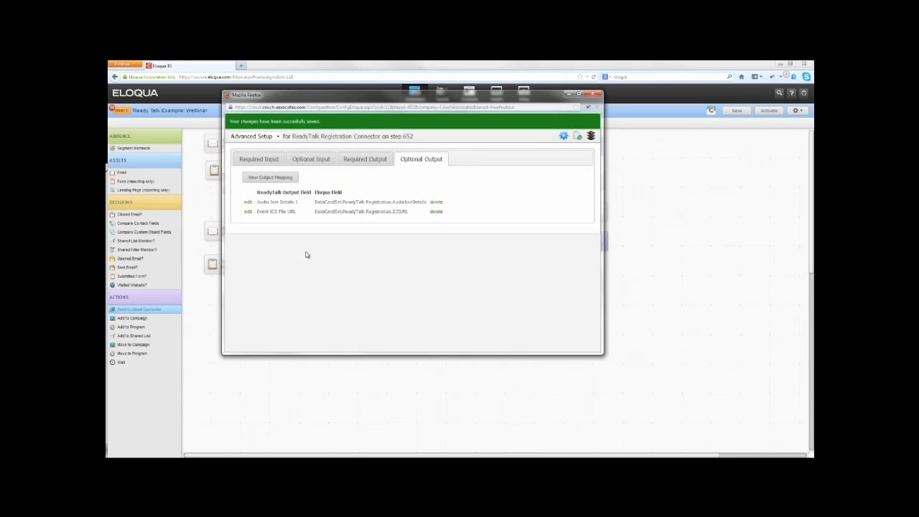
# Step: Enable the ReadyTalk Registration Connector instance from its status options
pyautogui.click(592, 136)
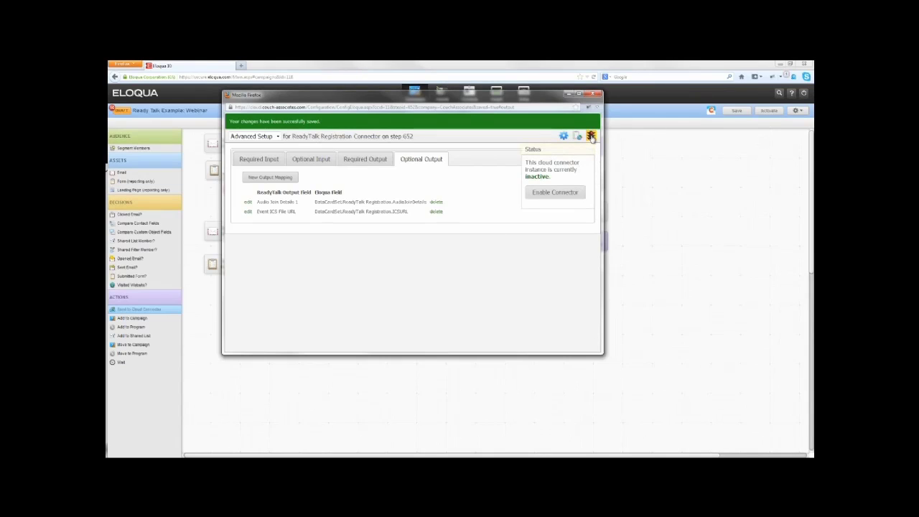
pyautogui.click(549, 194)
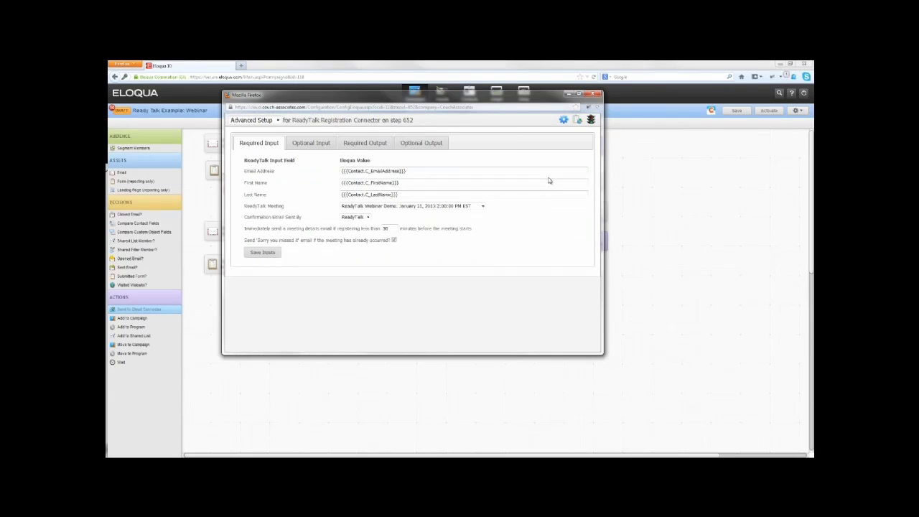
pyautogui.moveTo(592, 121)
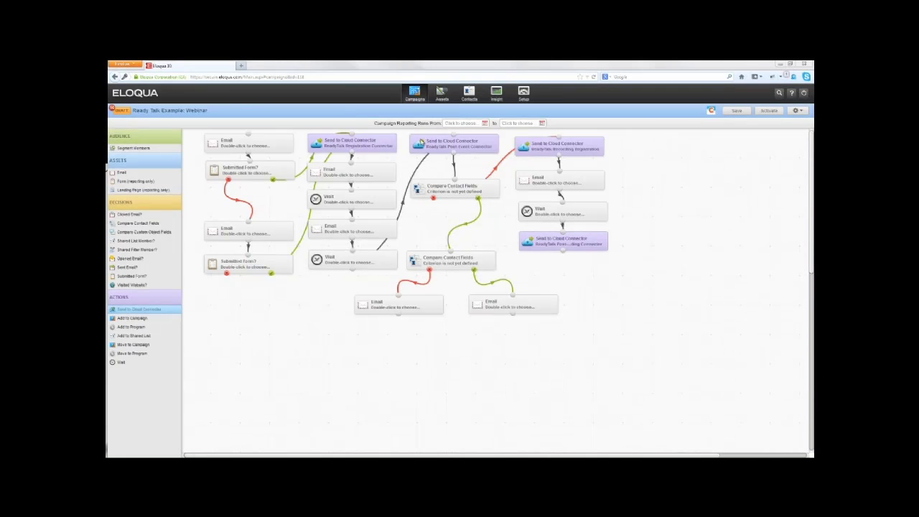
# Step: Open the configuration of the canvas's ReadyTalk Post Event Connector step and save its ReadyTalk credentials
pyautogui.doubleClick(418, 146)
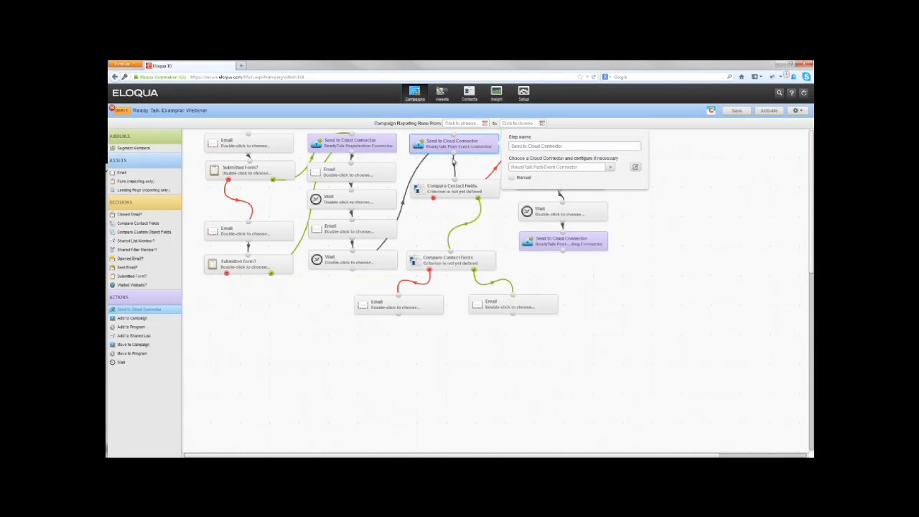
pyautogui.click(636, 167)
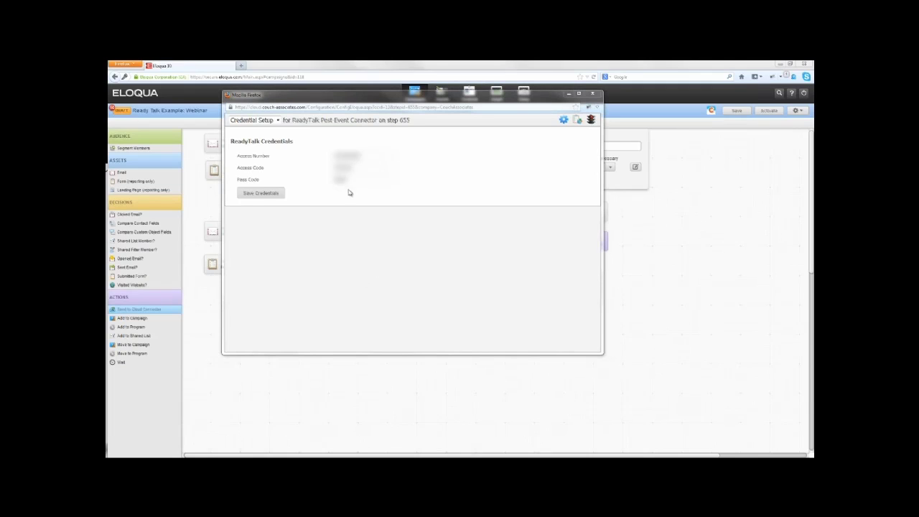
pyautogui.click(261, 194)
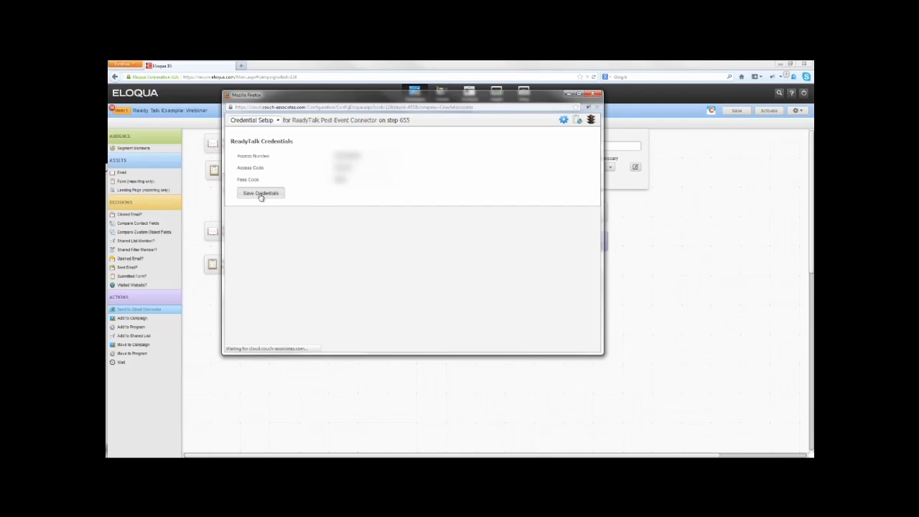
# Step: In the Post Event Connector's Advanced Setup, map the required Email Address input to the Contact Email Address field
pyautogui.click(277, 121)
pyautogui.click(261, 129)
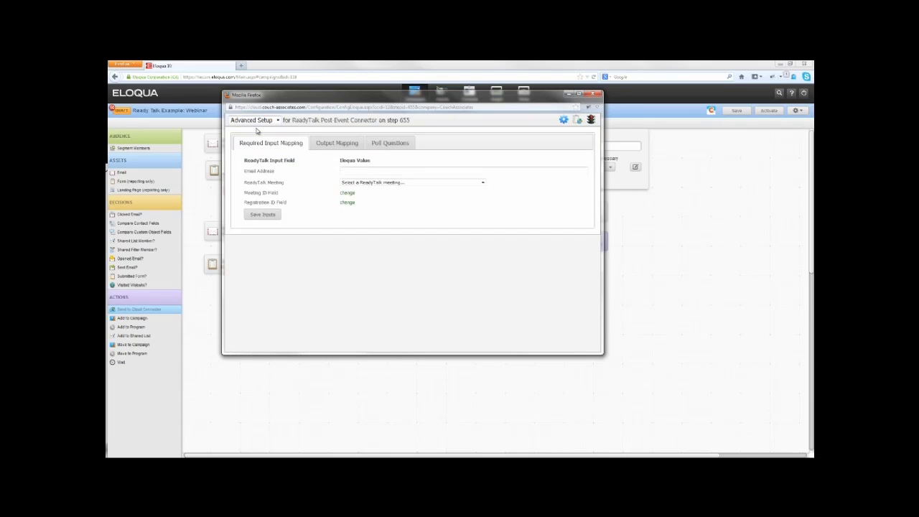
pyautogui.click(359, 170)
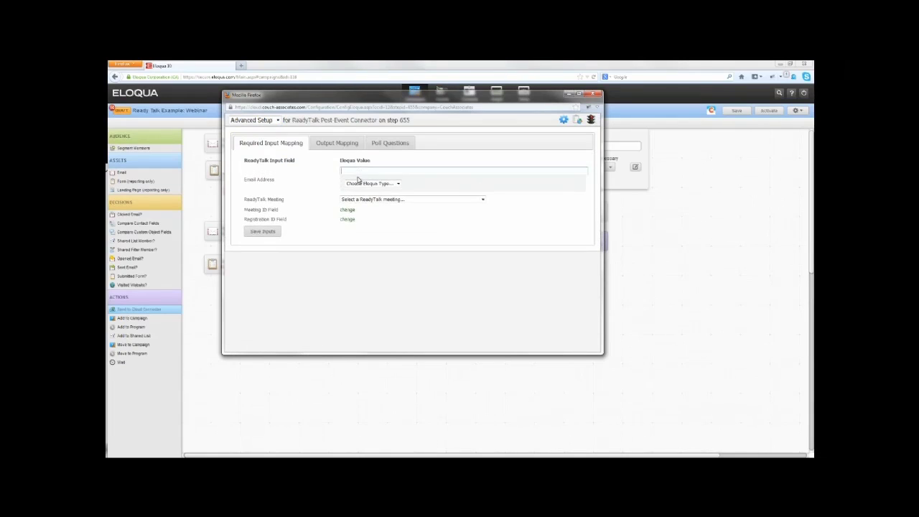
pyautogui.click(365, 185)
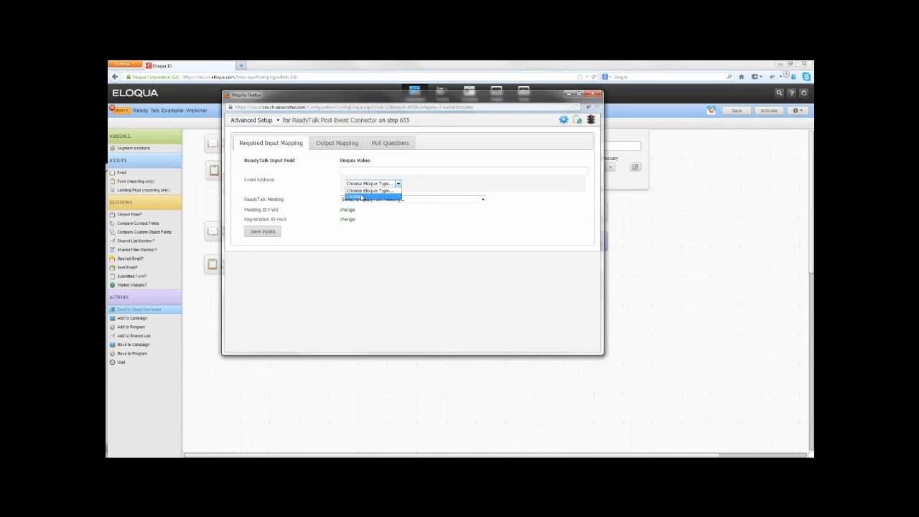
pyautogui.click(364, 195)
pyautogui.click(374, 192)
pyautogui.scroll(-3, 391, 263)
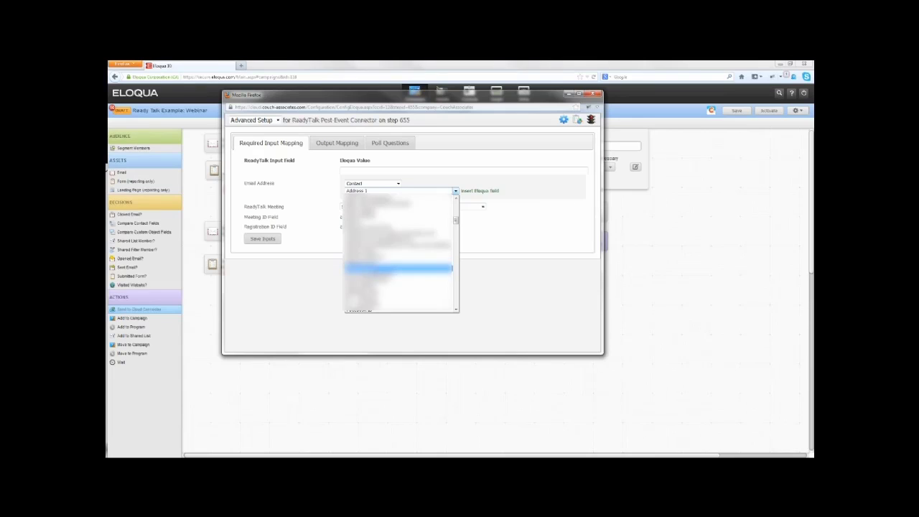
pyautogui.click(402, 268)
pyautogui.click(480, 193)
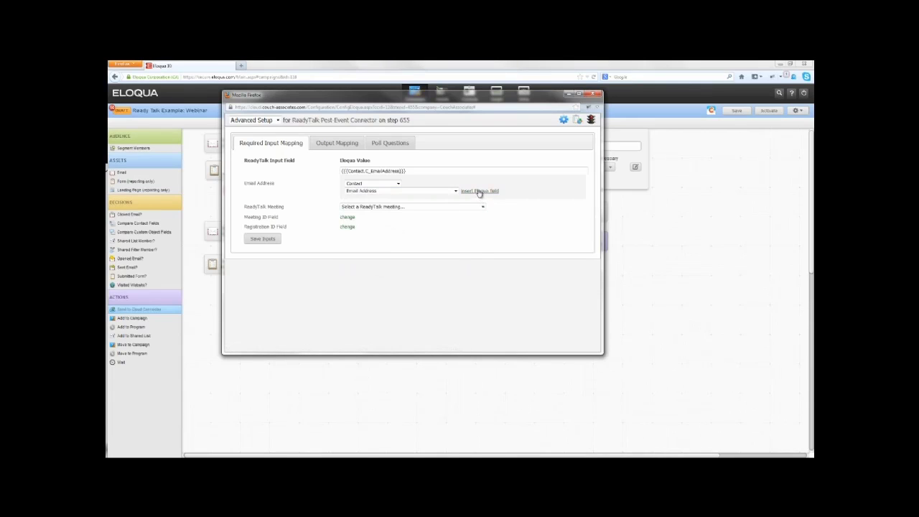
# Step: Select the January 21, 2013 ReadyTalk Webinar Demo meeting and map Meeting ID to the MeetingID field of the ReadyTalk Registration data card set
pyautogui.click(416, 205)
pyautogui.click(373, 219)
pyautogui.click(348, 217)
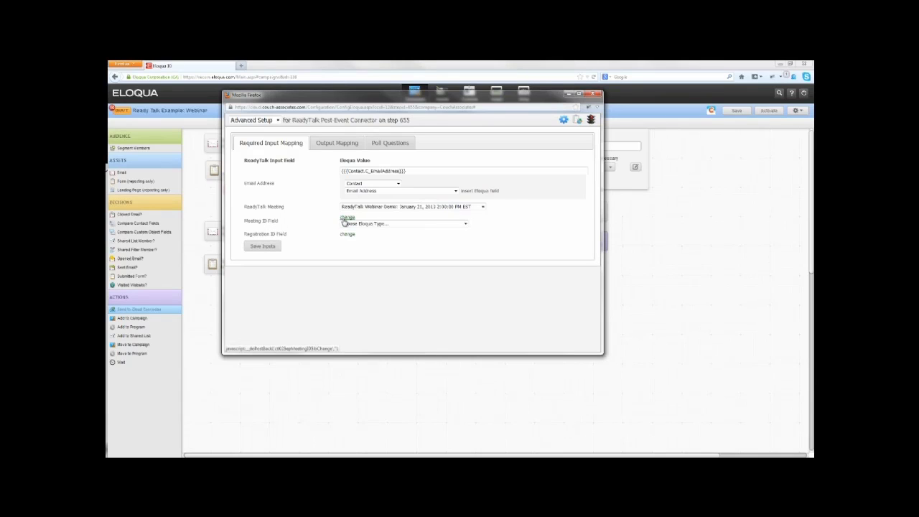
pyautogui.click(371, 224)
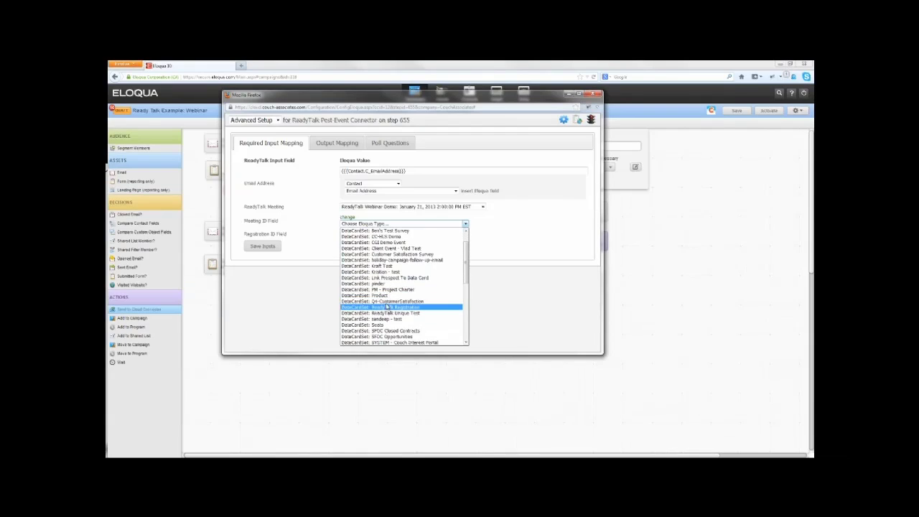
pyautogui.click(395, 308)
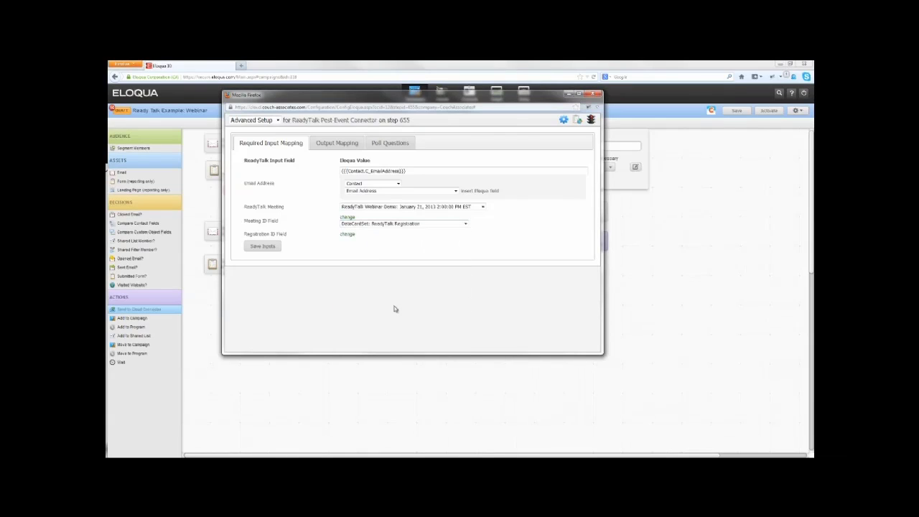
pyautogui.click(382, 231)
pyautogui.scroll(-2, 364, 301)
pyautogui.click(364, 333)
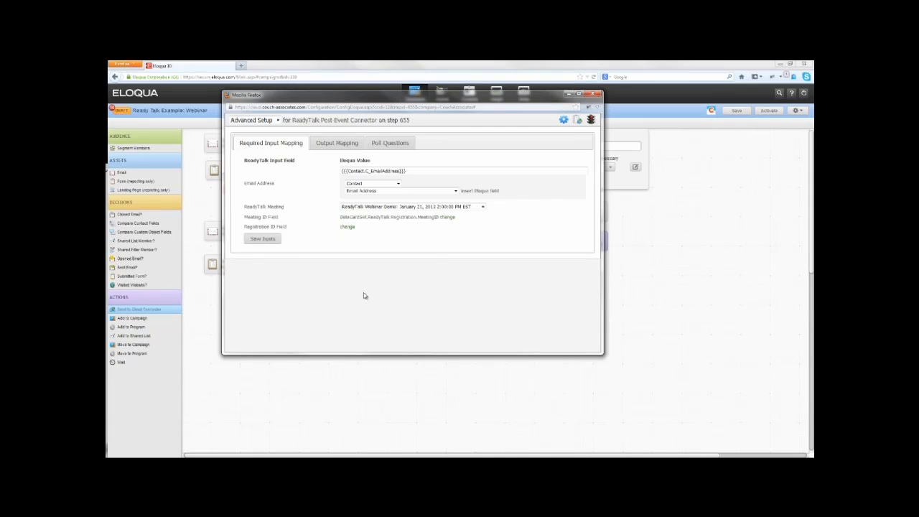
# Step: Map Registration ID to the RegistrationID field of the ReadyTalk Registration data card set and save the required inputs
pyautogui.click(352, 228)
pyautogui.click(383, 234)
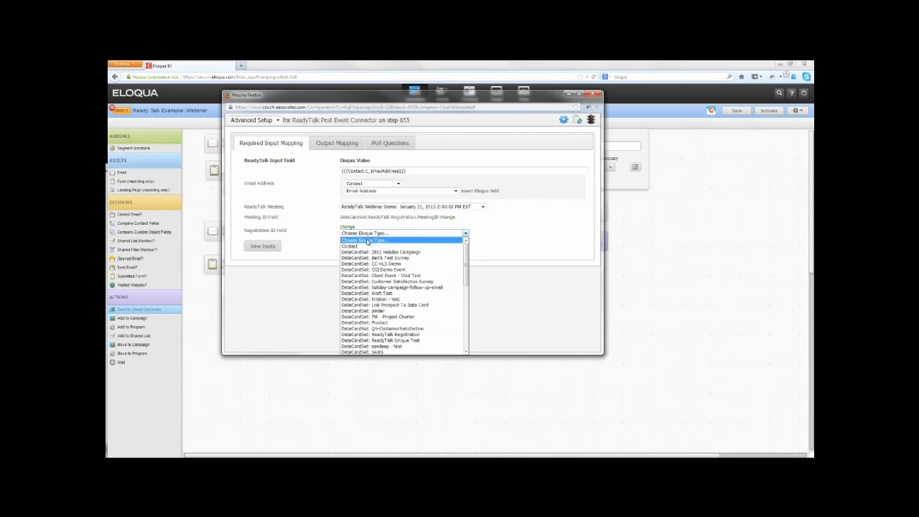
pyautogui.click(380, 334)
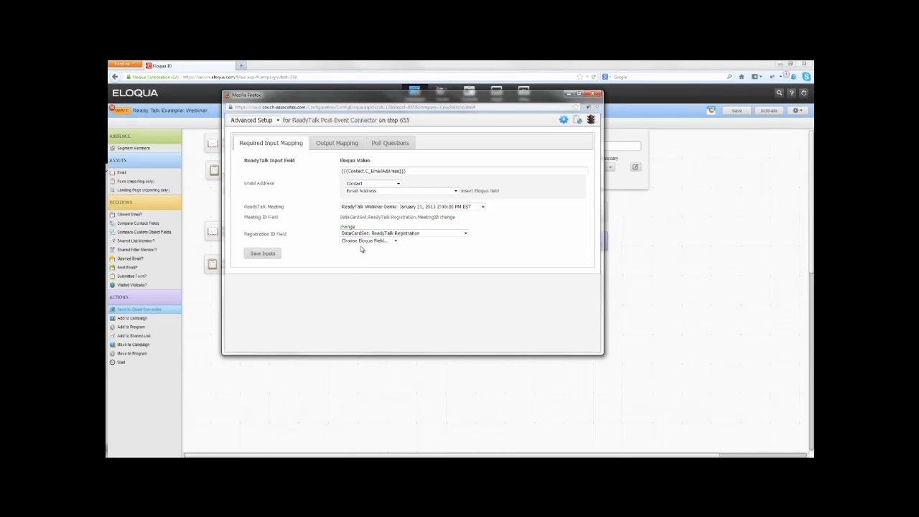
pyautogui.click(362, 240)
pyautogui.scroll(-6, 366, 309)
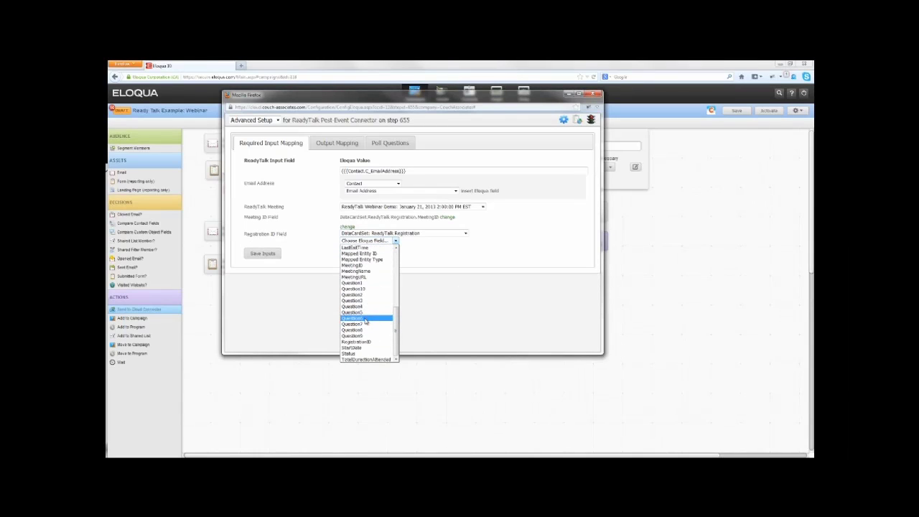
pyautogui.click(363, 342)
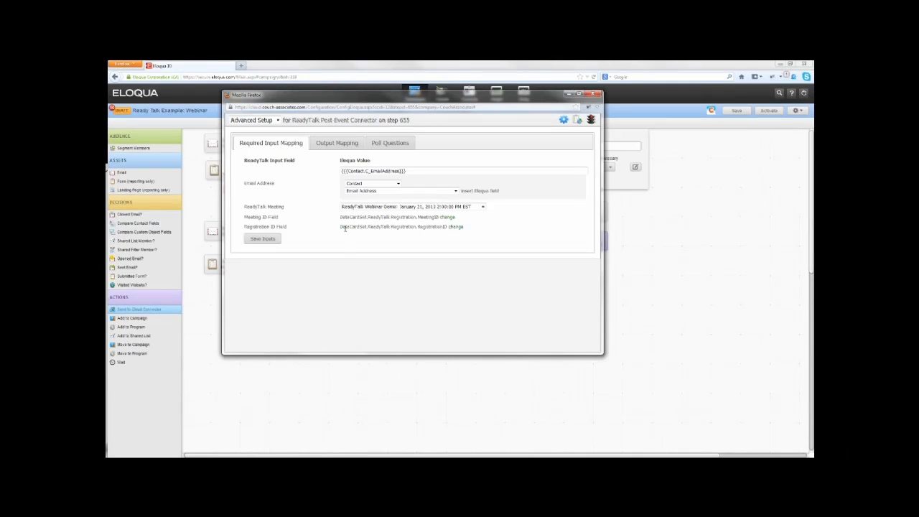
pyautogui.click(270, 239)
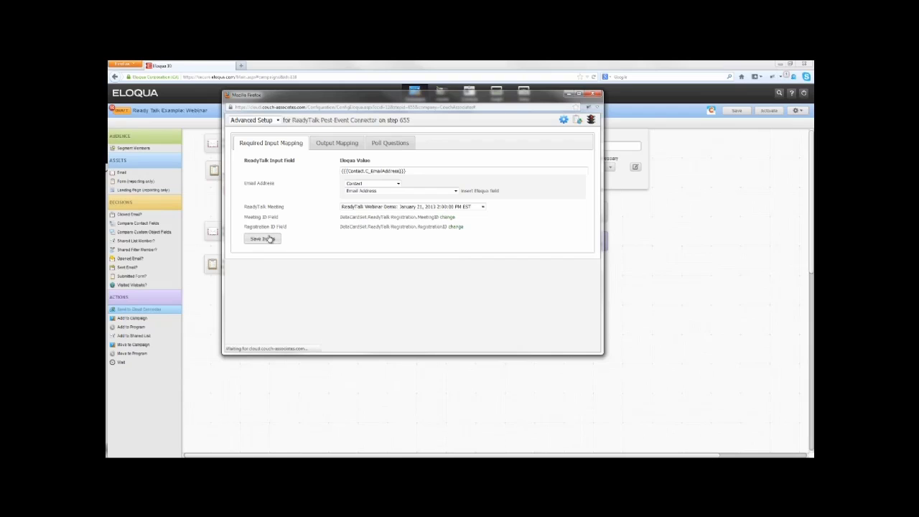
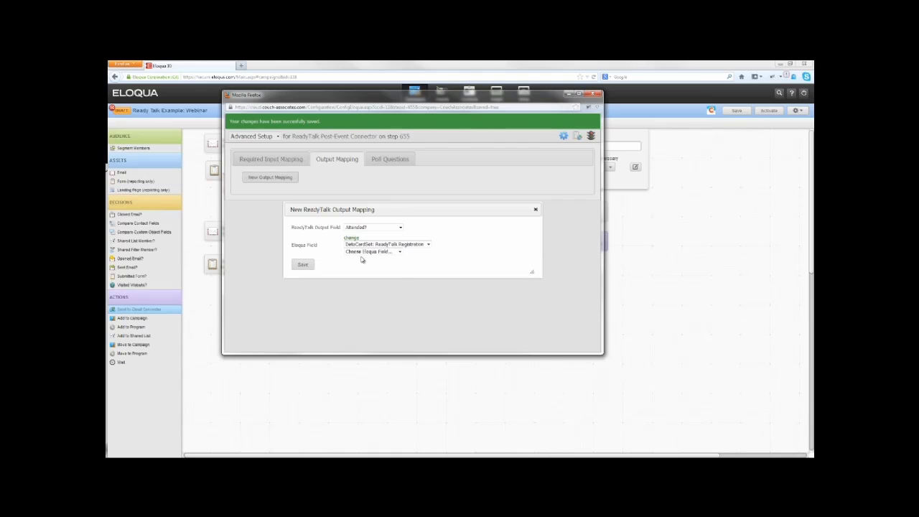
# Step: Map the Attended? output to the Attended field of the ReadyTalk Registration data card set and save the mapping
pyautogui.click(366, 252)
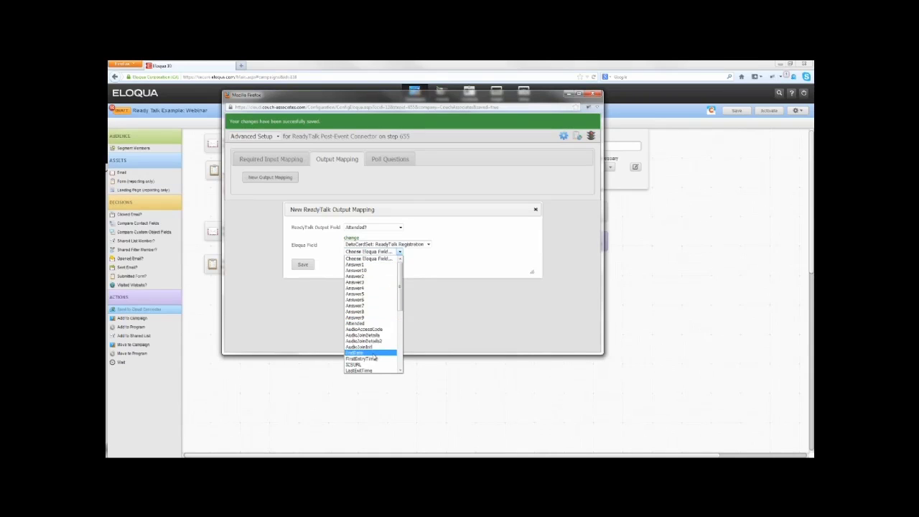
pyautogui.click(366, 324)
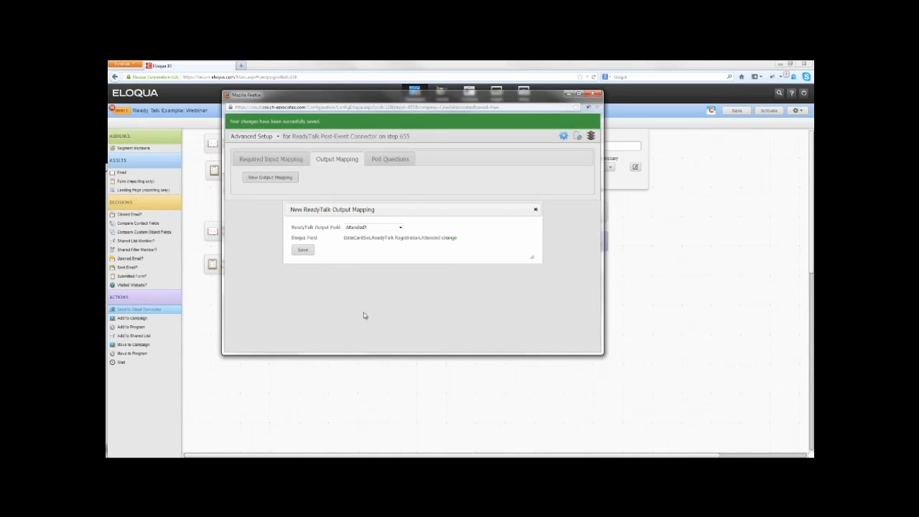
pyautogui.click(304, 251)
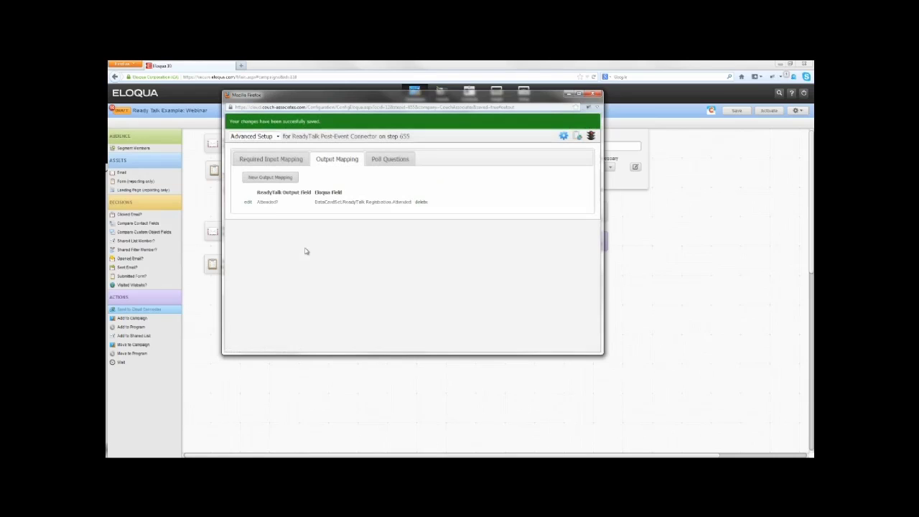
# Step: Map the Total Duration Attended output to the TotalDurationAttended field of the ReadyTalk Registration data card set and save the mapping
pyautogui.click(279, 179)
pyautogui.click(366, 228)
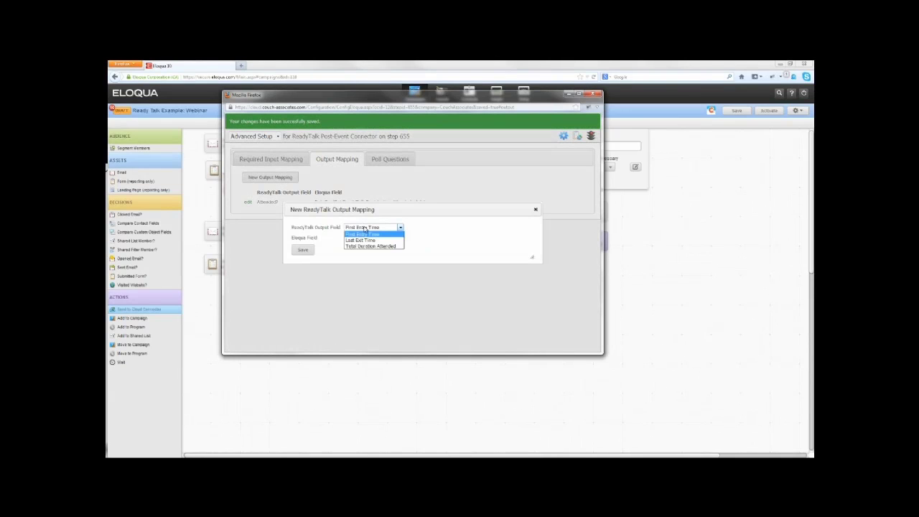
pyautogui.click(375, 247)
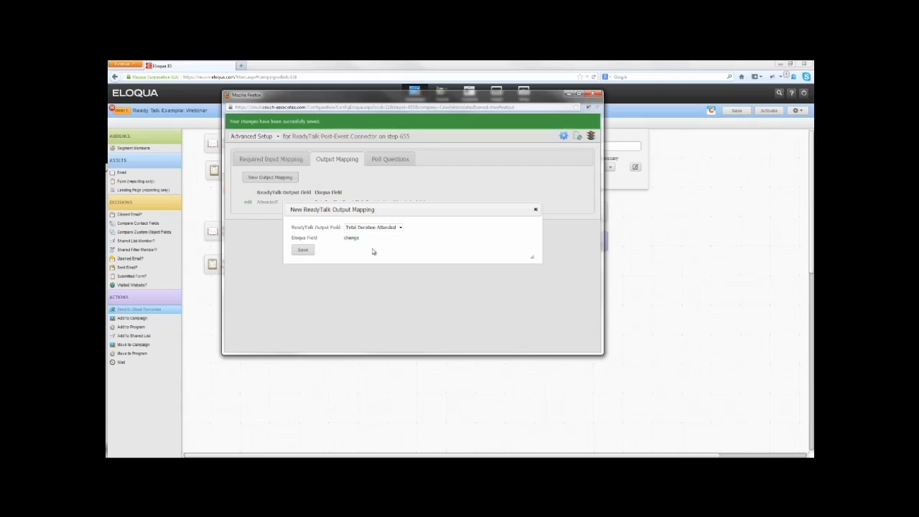
pyautogui.click(350, 238)
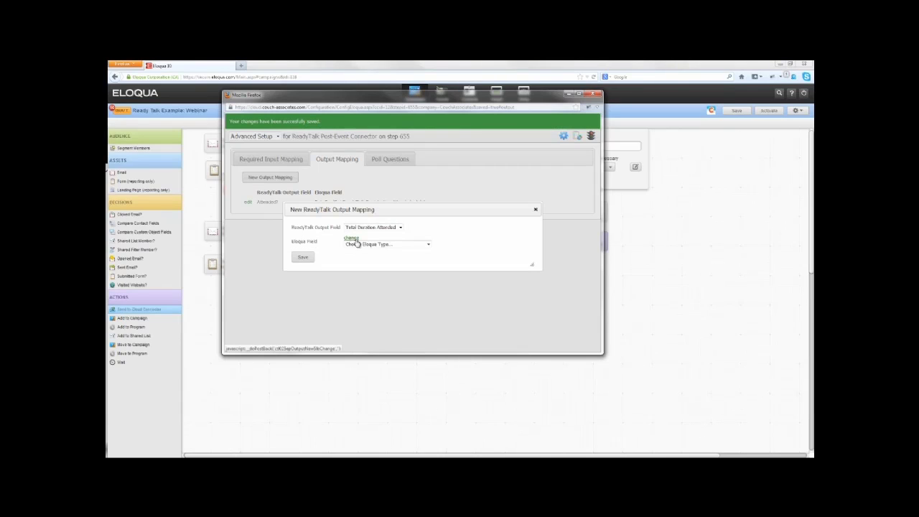
pyautogui.click(357, 244)
pyautogui.click(359, 263)
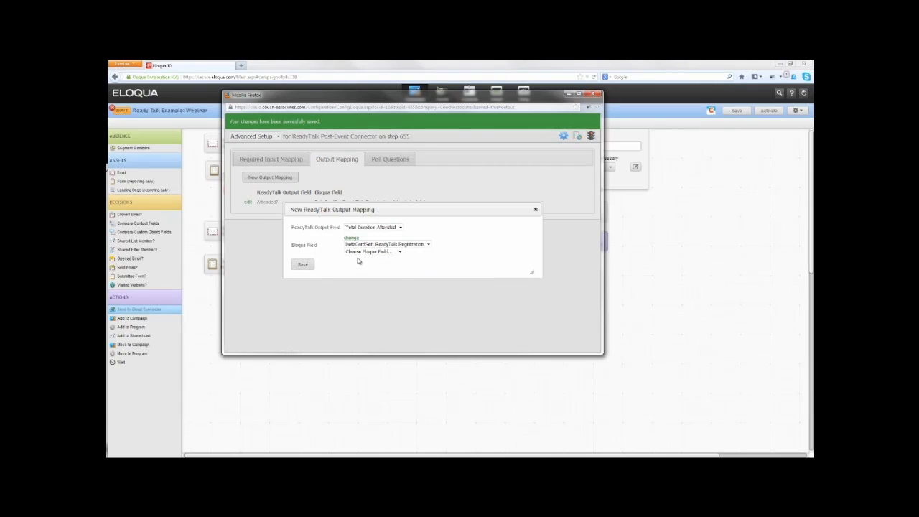
pyautogui.click(358, 252)
pyautogui.scroll(-4, 382, 328)
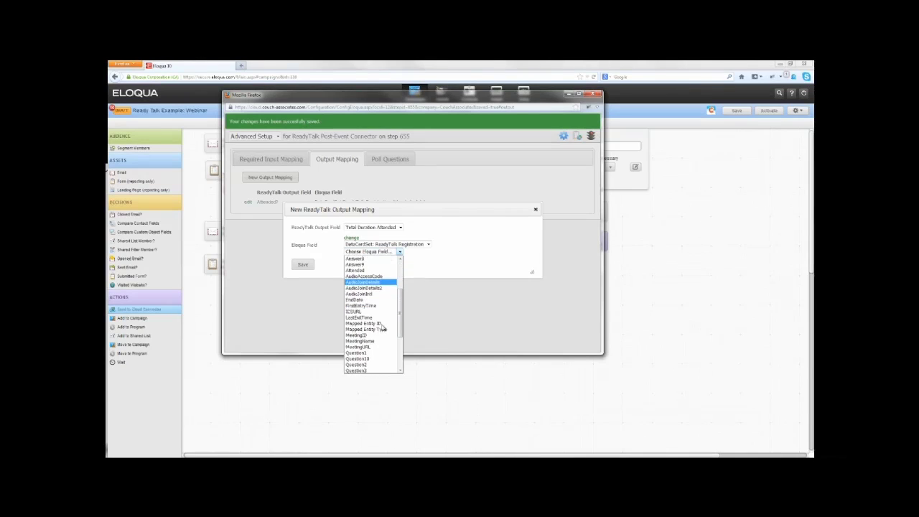
pyautogui.scroll(-3, 382, 328)
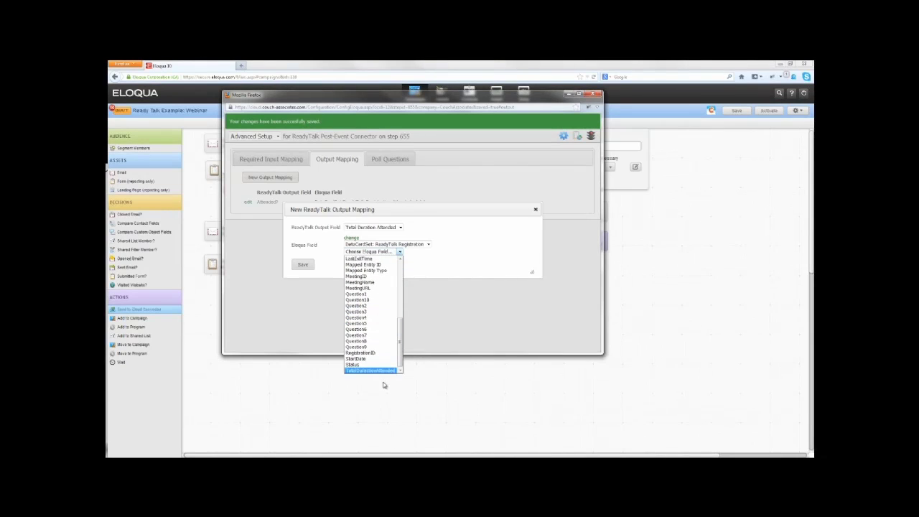
pyautogui.click(381, 371)
pyautogui.click(307, 250)
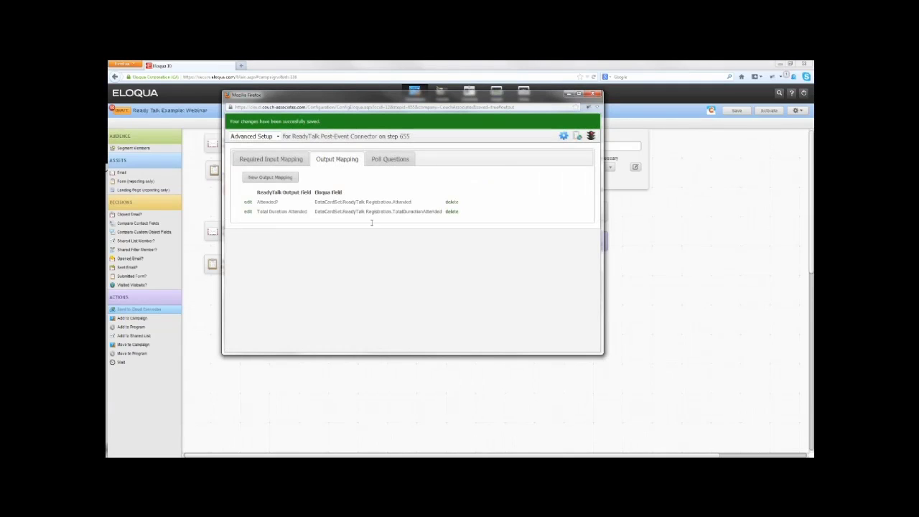
# Step: For the Post-Event Connector's poll questions, set the default response text to "No Reply" and save the inputs
pyautogui.click(383, 159)
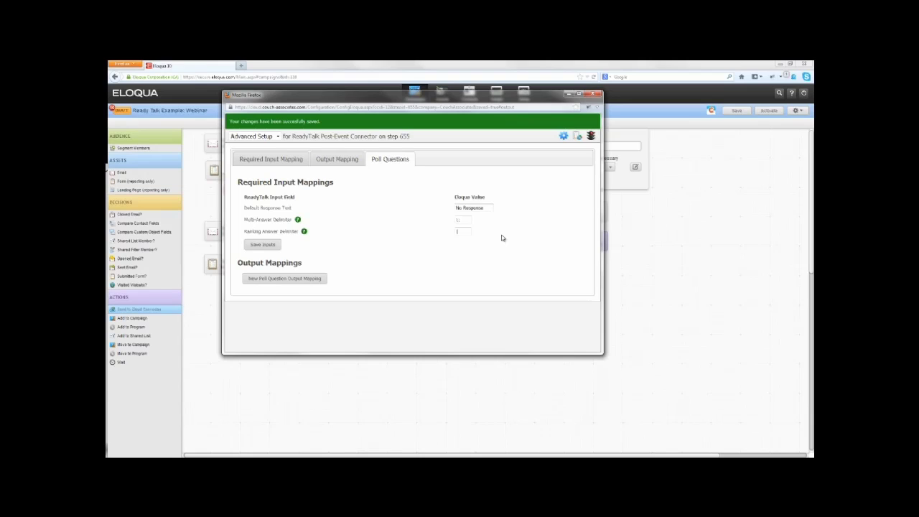
pyautogui.click(277, 243)
pyautogui.doubleClick(474, 208)
pyautogui.write('Reply')
pyautogui.click(270, 247)
# Step: Map the poll question "What's your opinion?" to the Question1 field of the ReadyTalk Registration data card set and save the mapping
pyautogui.click(307, 280)
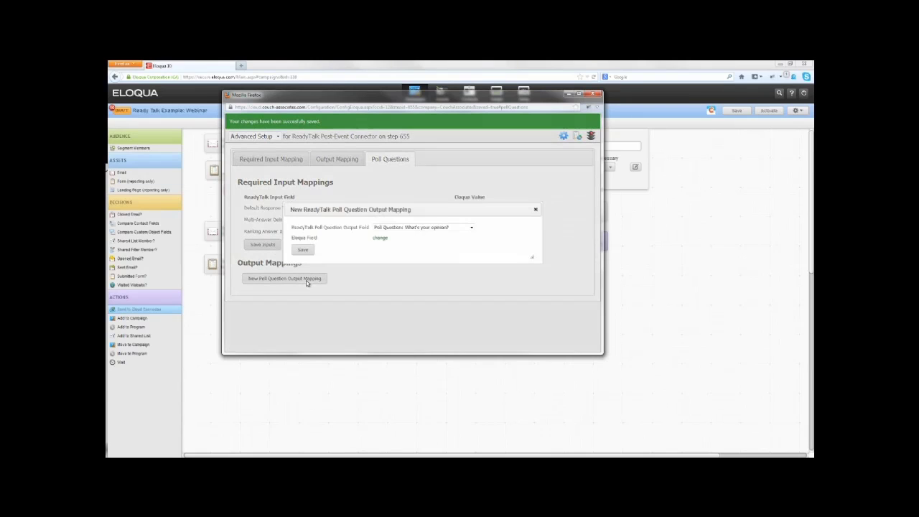
pyautogui.click(433, 230)
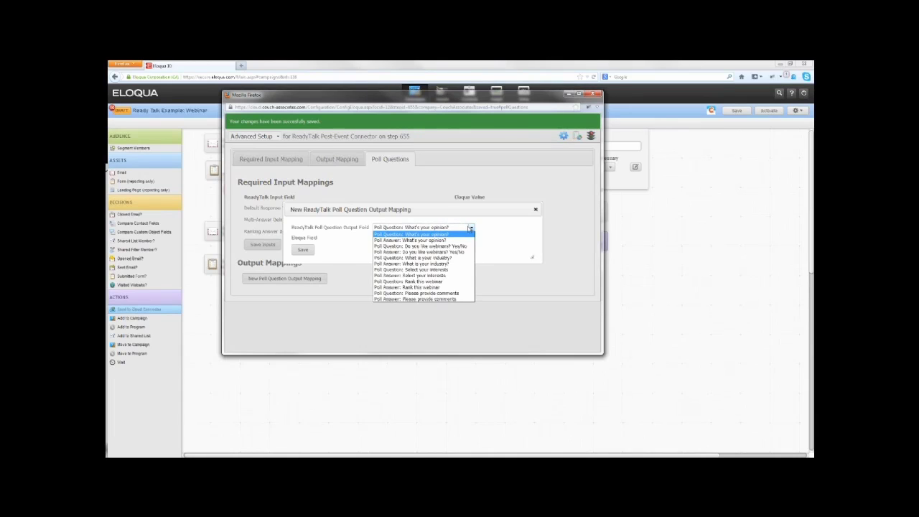
pyautogui.click(431, 236)
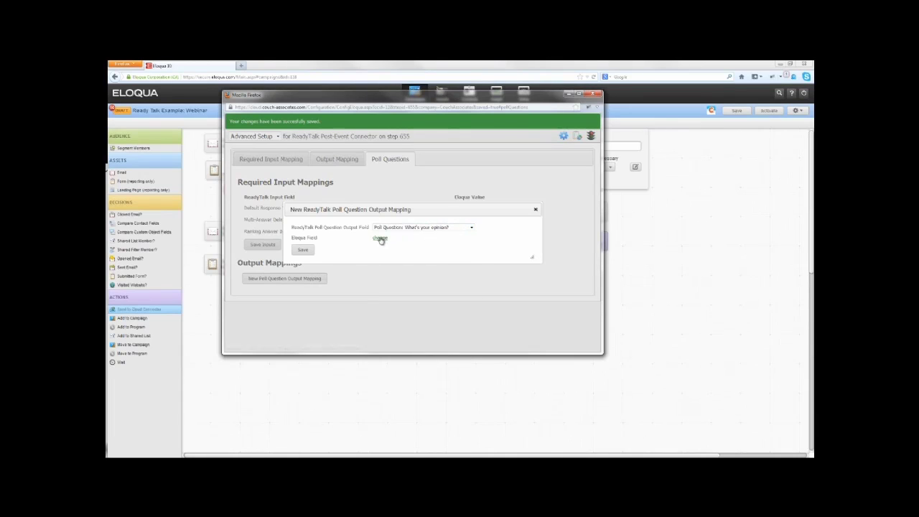
pyautogui.click(407, 245)
pyautogui.click(409, 263)
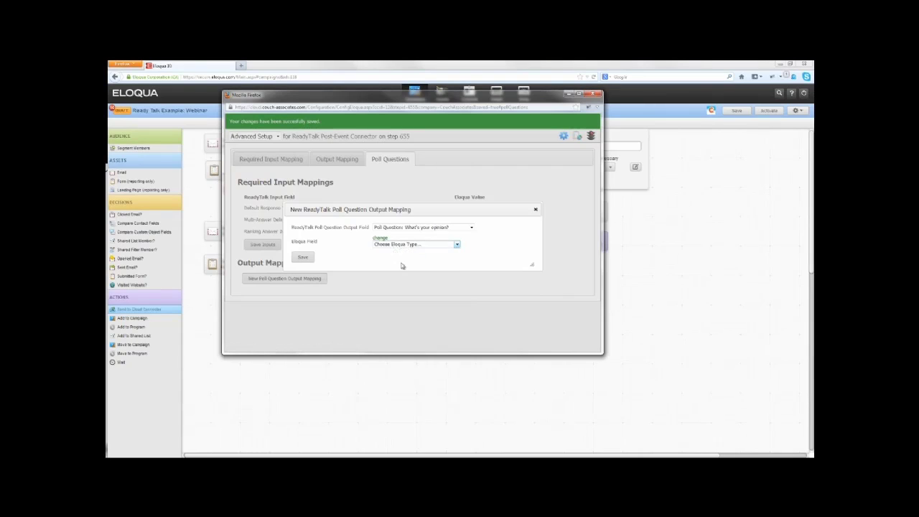
pyautogui.click(408, 252)
pyautogui.scroll(-3, 403, 317)
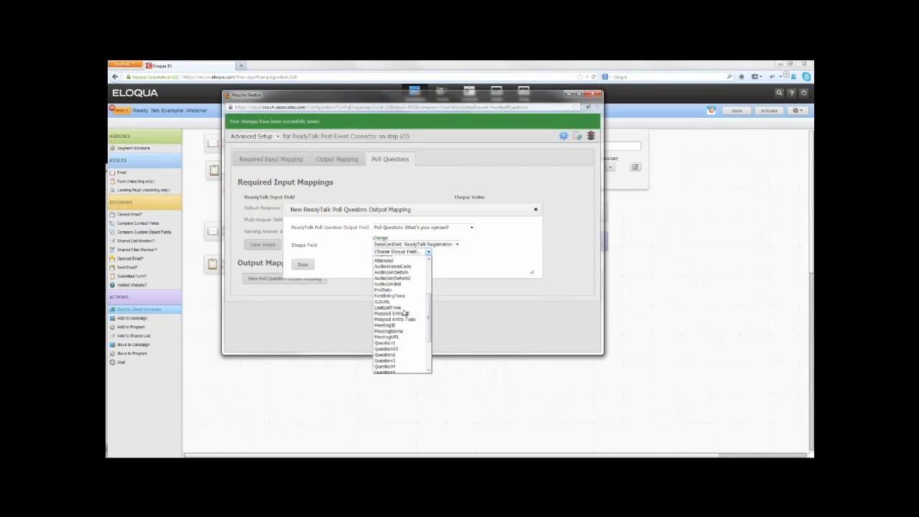
pyautogui.click(402, 316)
pyautogui.click(302, 264)
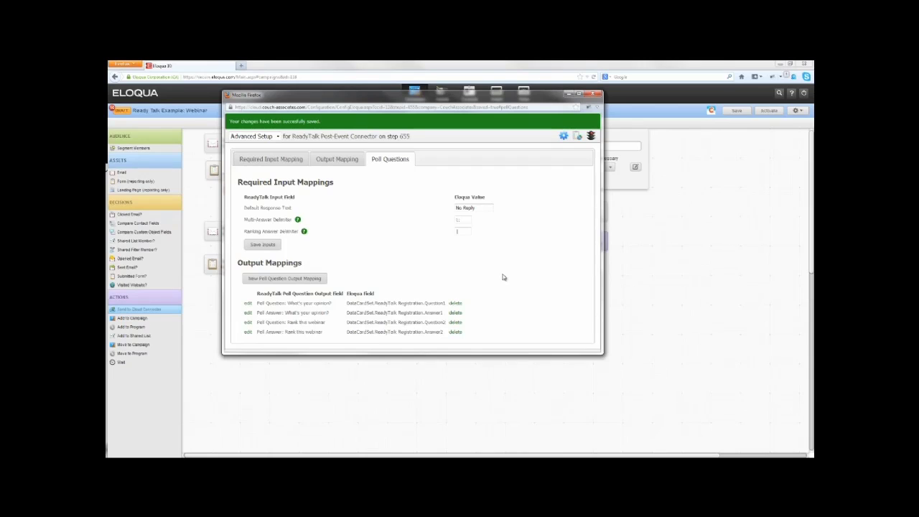
# Step: Enable the Post-Event Connector and open the configuration of the ReadyTalk Recording Registration step on the campaign canvas
pyautogui.moveTo(591, 137)
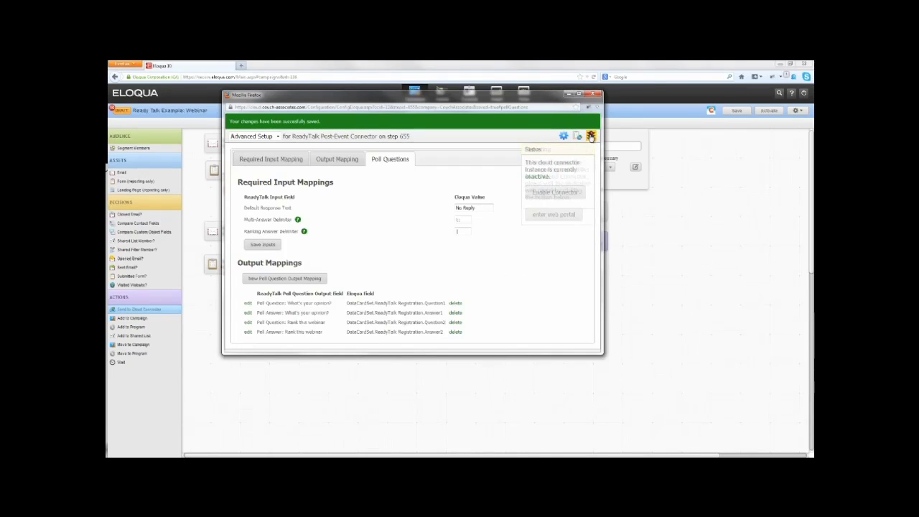
pyautogui.click(554, 193)
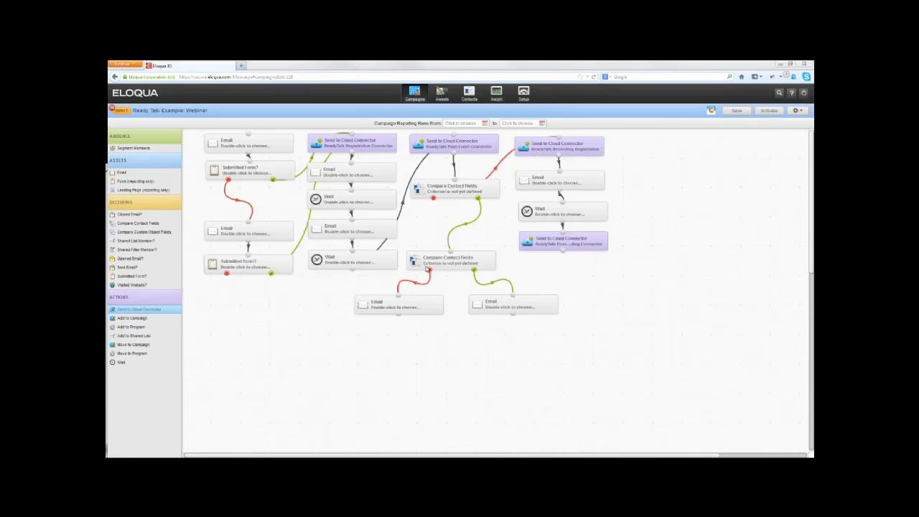
pyautogui.click(523, 150)
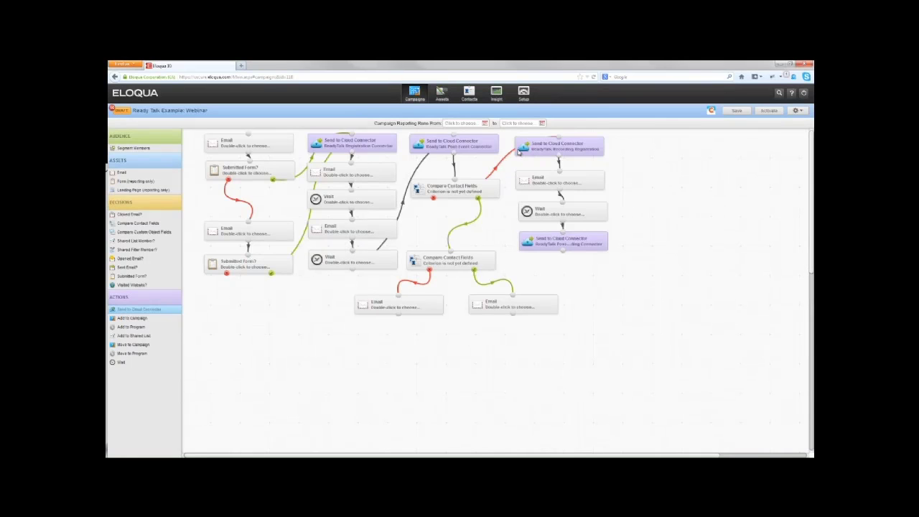
pyautogui.click(740, 169)
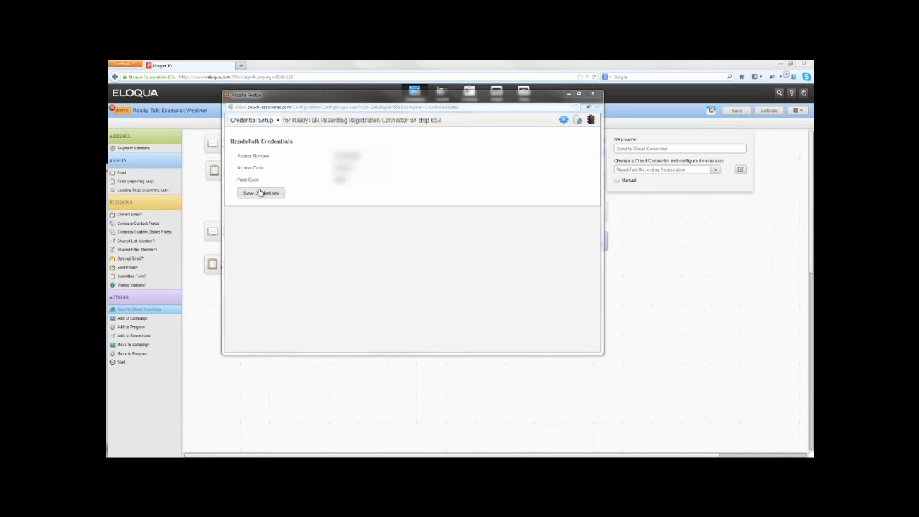
# Step: Save the ReadyTalk credentials for the Recording Registration Connector and open its Advanced Setup
pyautogui.click(260, 193)
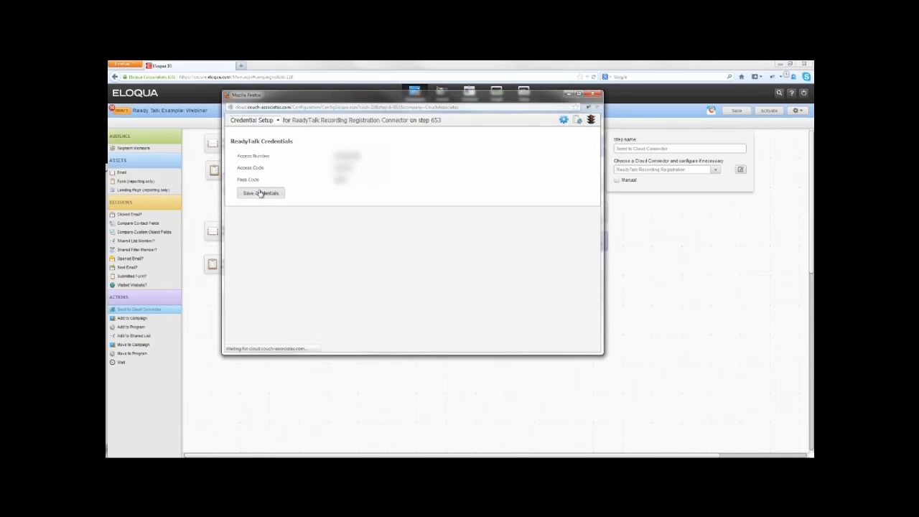
pyautogui.click(278, 120)
pyautogui.click(273, 131)
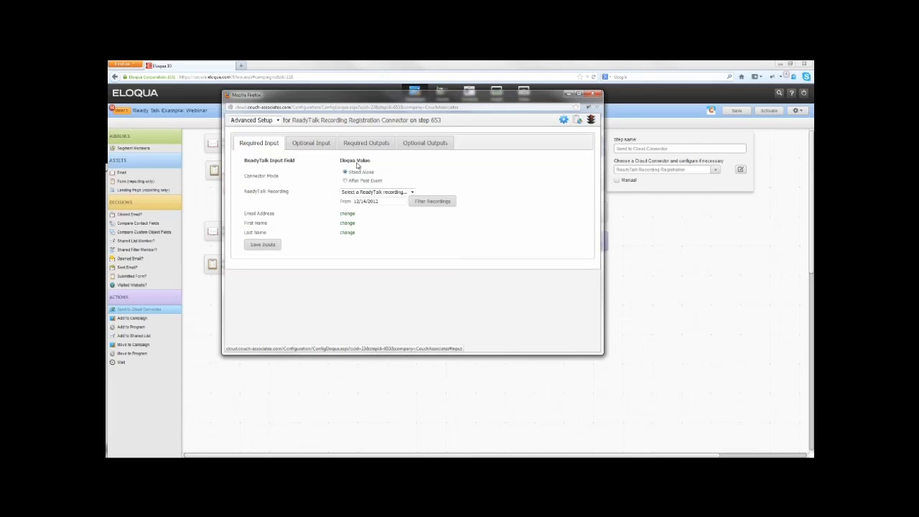
# Step: Set the connector mode to After Post Event and select the January 21, 2013 ReadyTalk Webinar Demo meeting
pyautogui.click(345, 181)
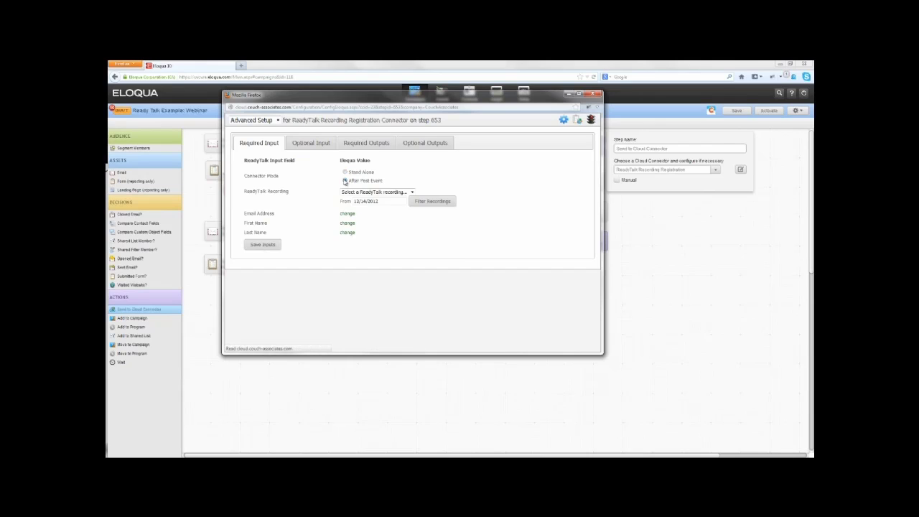
pyautogui.click(350, 192)
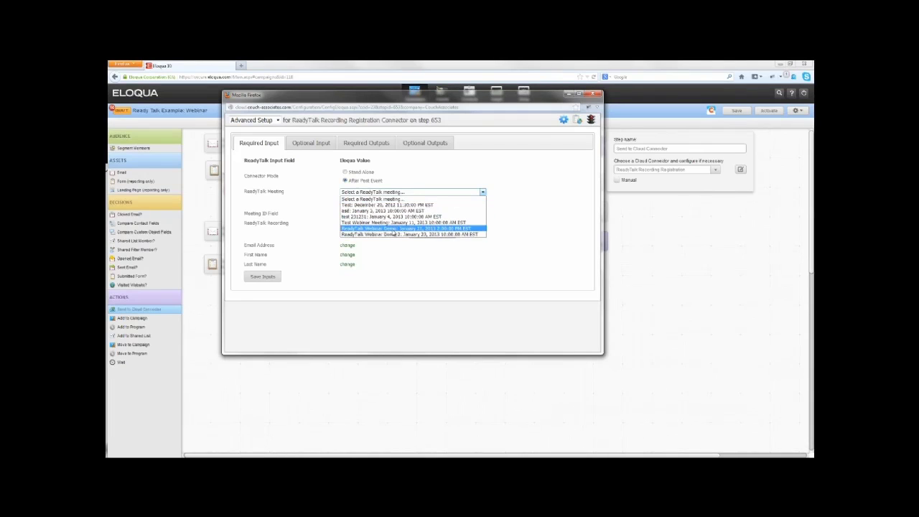
pyautogui.click(393, 229)
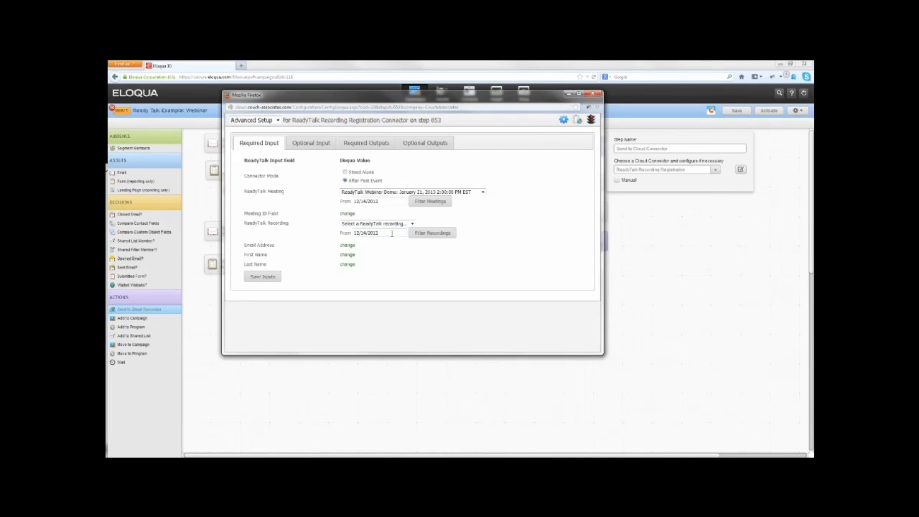
pyautogui.click(386, 225)
pyautogui.click(386, 231)
# Step: Map the Meeting ID Field to the MeetingID field of the ReadyTalk Registration data card set
pyautogui.click(349, 215)
pyautogui.click(363, 220)
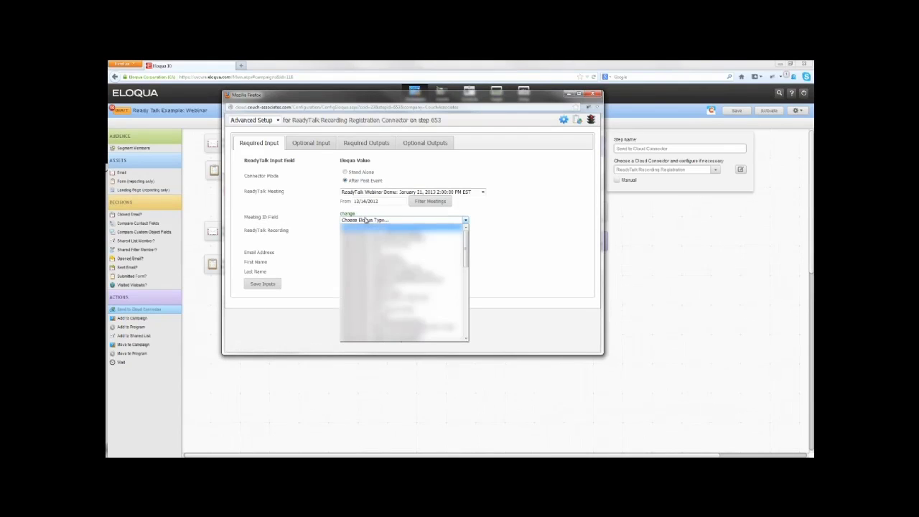
pyautogui.click(390, 339)
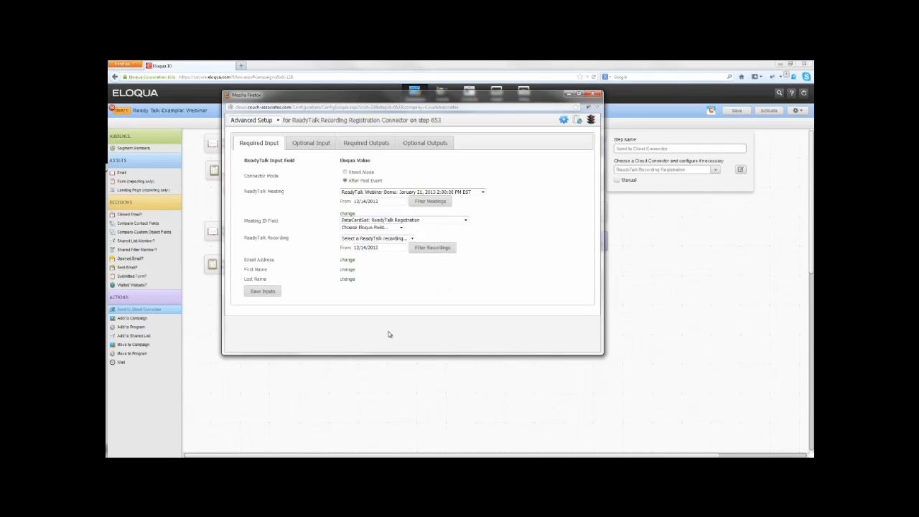
pyautogui.click(372, 227)
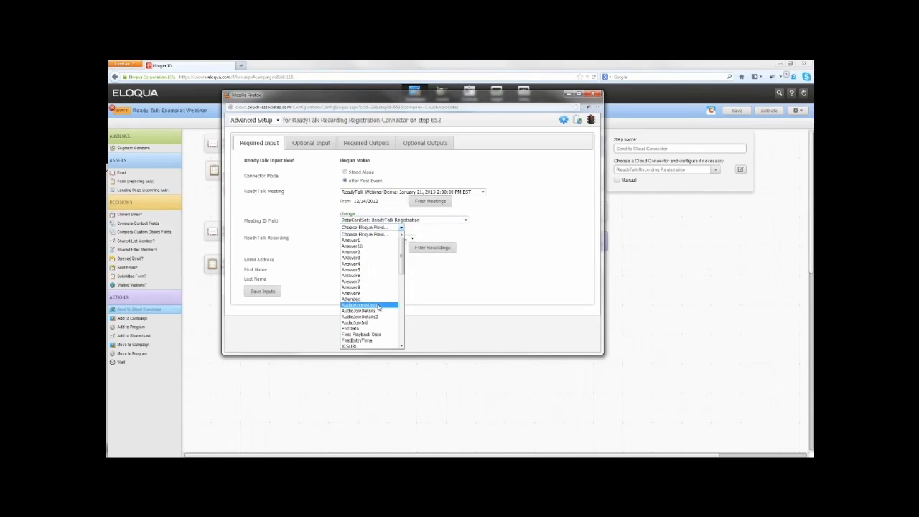
pyautogui.scroll(-3, 373, 306)
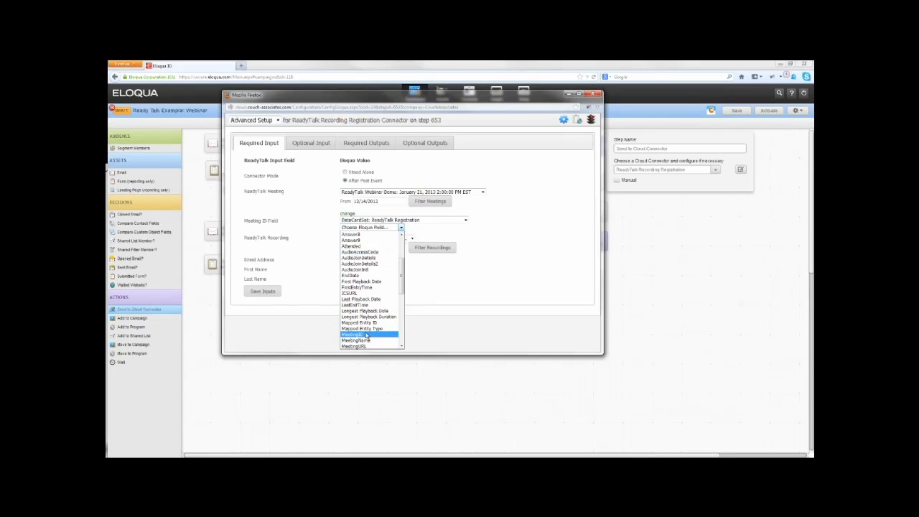
pyautogui.click(372, 334)
# Step: Filter the ReadyTalk recordings from 10/14/2012 and select the Demo Recording
pyautogui.click(374, 224)
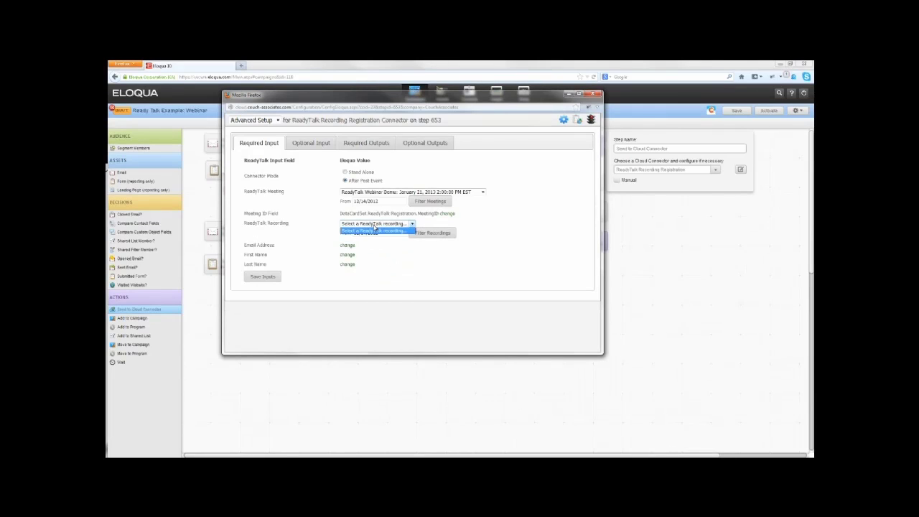
pyautogui.click(375, 228)
pyautogui.click(434, 235)
pyautogui.click(435, 226)
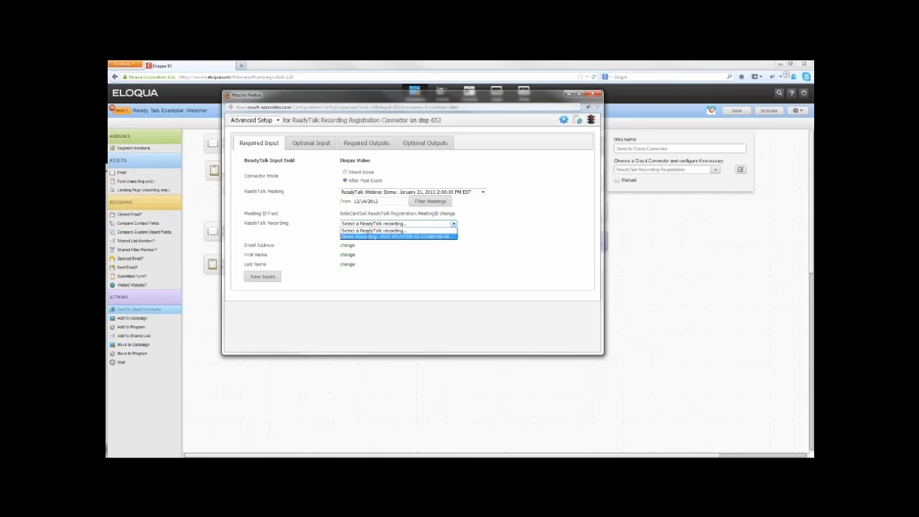
pyautogui.click(368, 236)
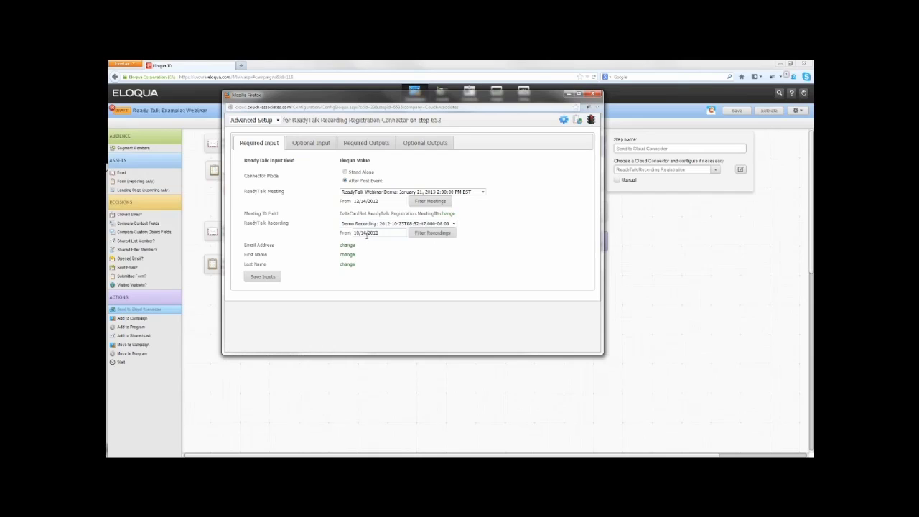
# Step: Map the Recording Registration Connector's required Email Address input to the Contact Email Address field
pyautogui.click(349, 246)
pyautogui.click(356, 253)
pyautogui.click(356, 265)
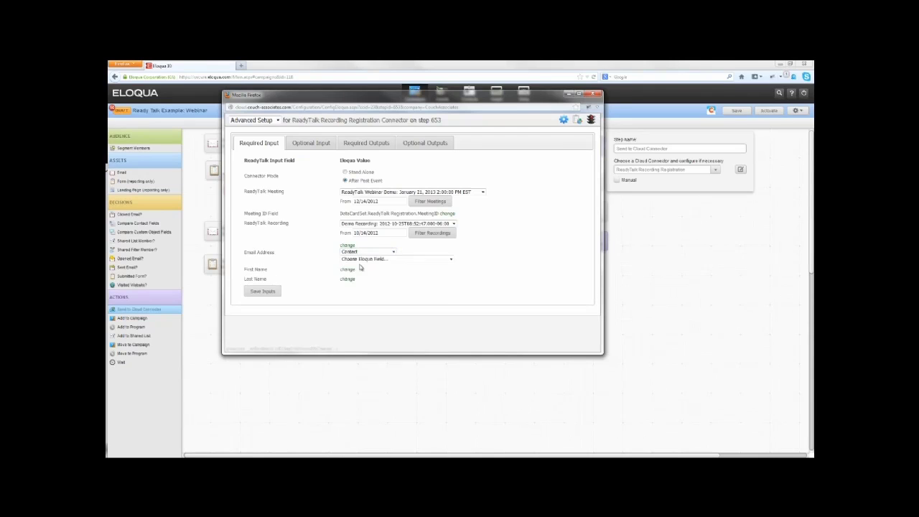
pyautogui.click(368, 260)
pyautogui.scroll(-3, 395, 345)
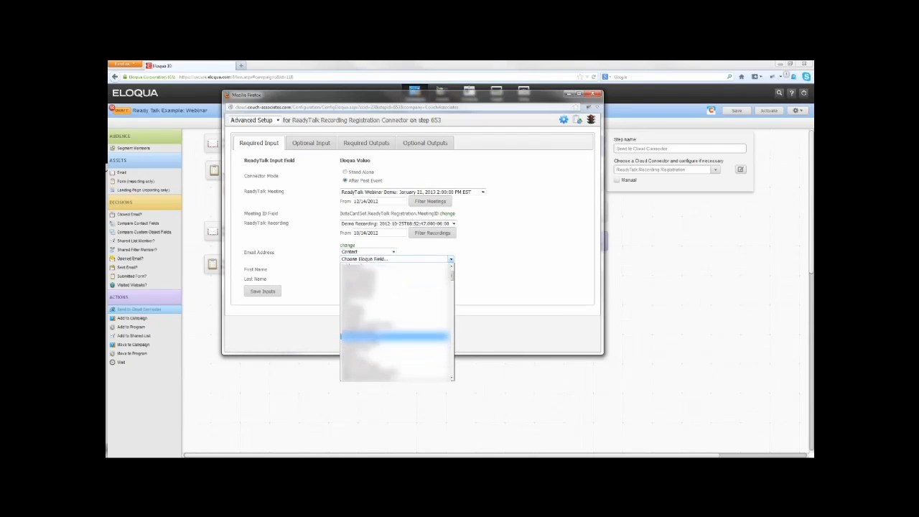
pyautogui.scroll(-2, 395, 324)
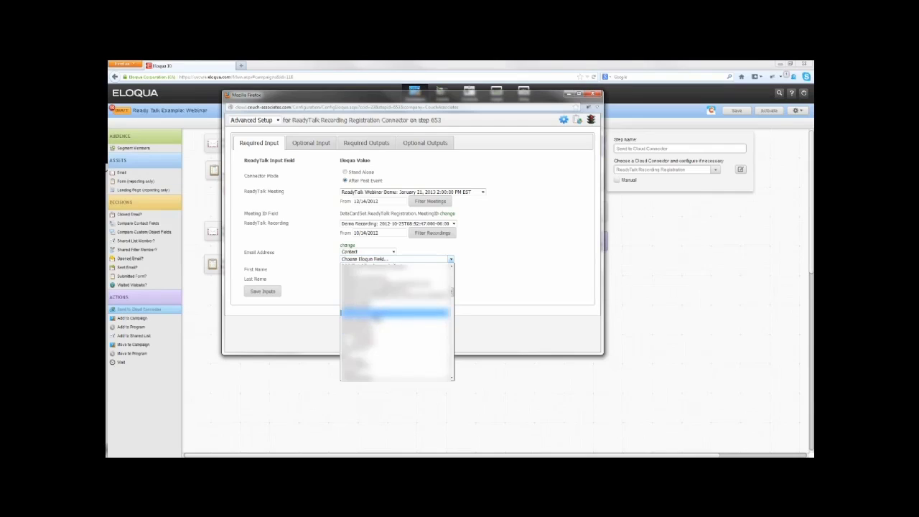
pyautogui.click(395, 319)
# Step: Map the Recording Registration Connector's required First Name input to the Contact First Name field
pyautogui.click(348, 256)
pyautogui.click(368, 261)
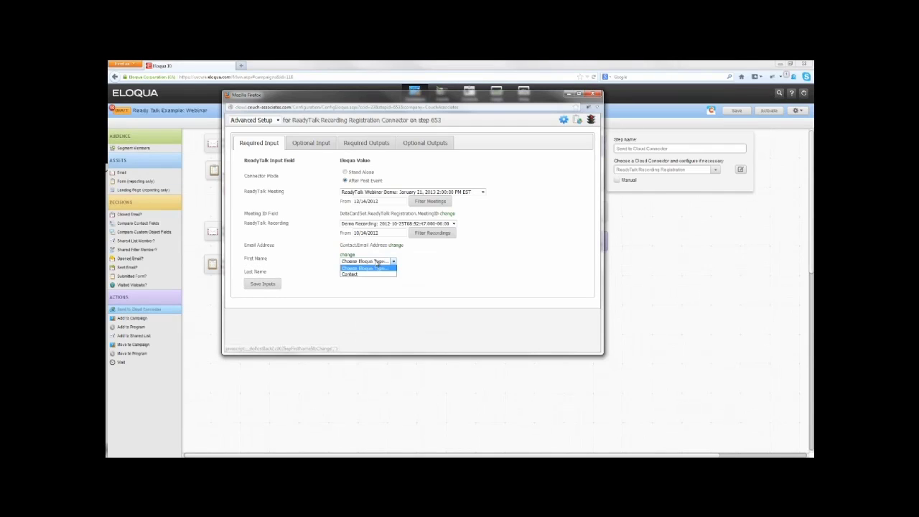
pyautogui.click(365, 275)
pyautogui.click(367, 268)
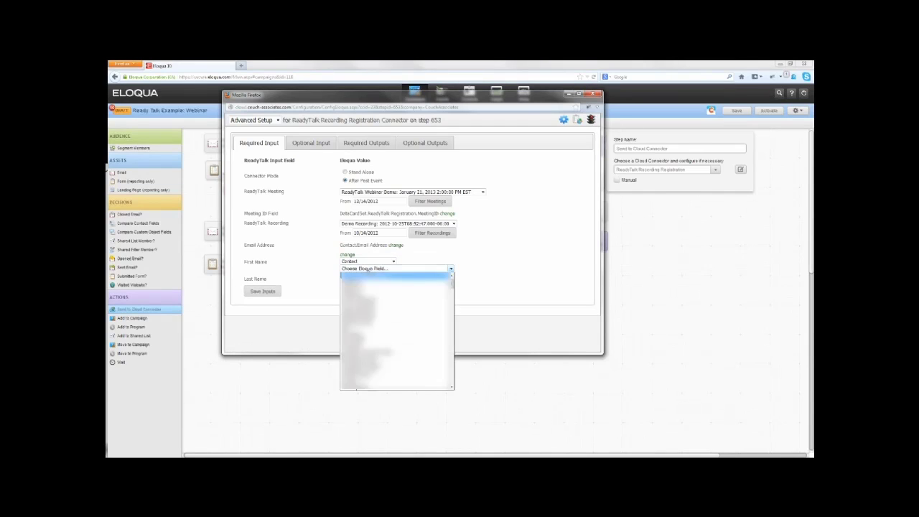
pyautogui.scroll(-3, 397, 331)
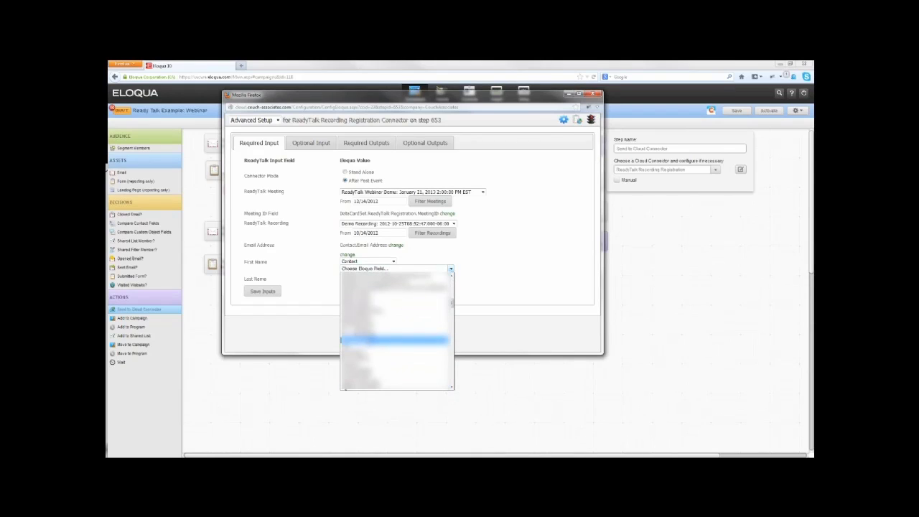
pyautogui.scroll(2, 396, 331)
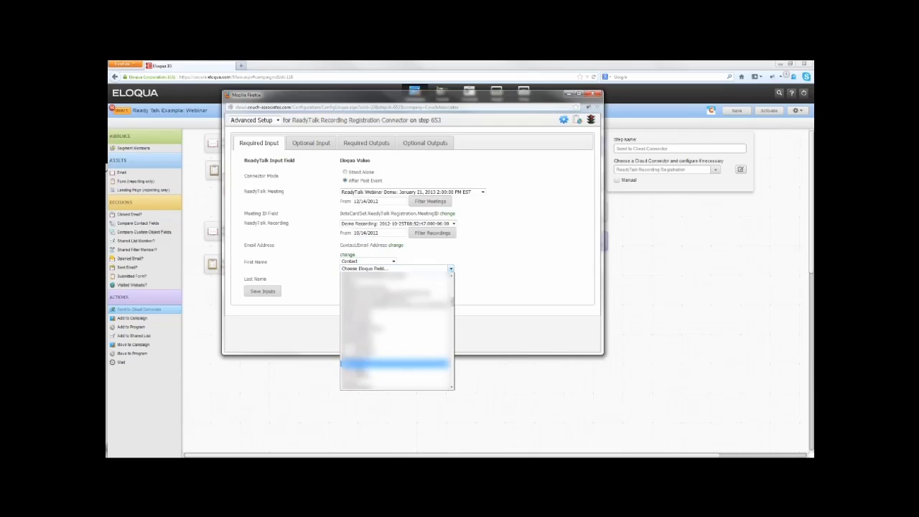
pyautogui.click(359, 370)
# Step: Map the required Last Name input to the Contact Last Name field and save the connector's required inputs
pyautogui.click(347, 266)
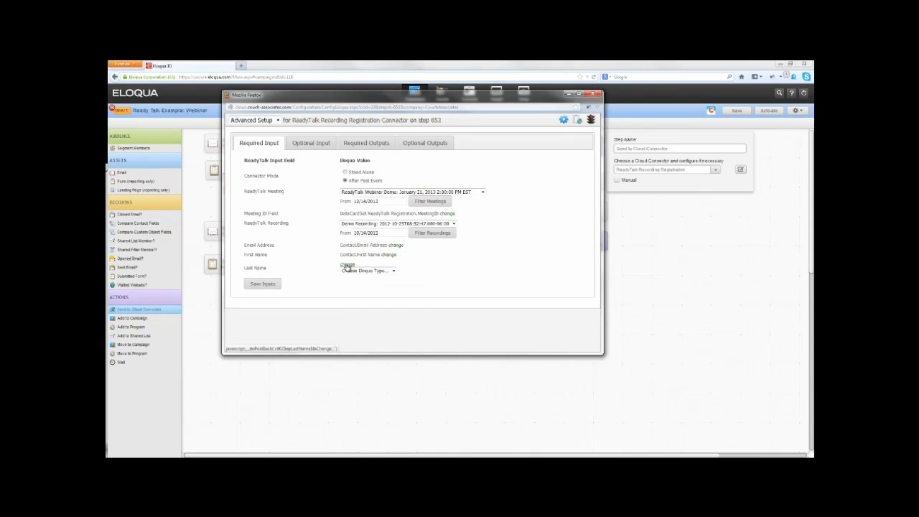
pyautogui.click(379, 271)
pyautogui.click(359, 280)
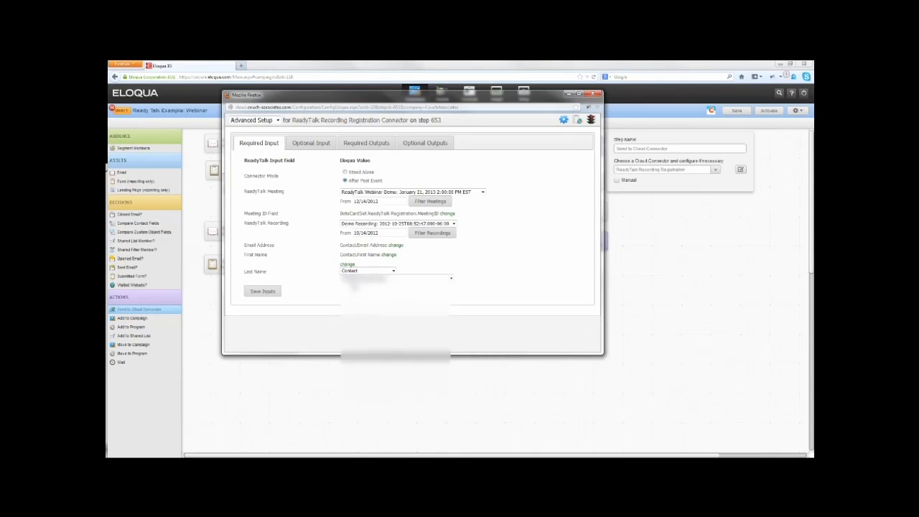
pyautogui.click(361, 280)
pyautogui.scroll(-5, 395, 332)
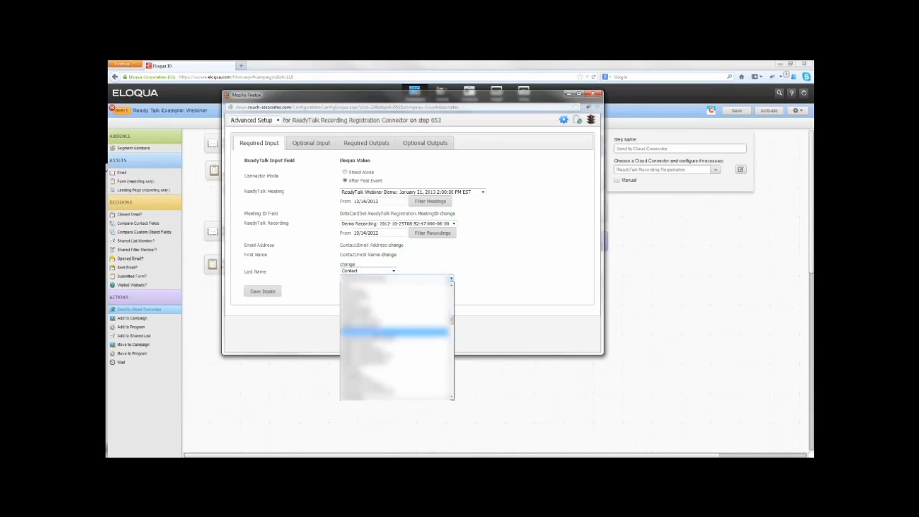
pyautogui.scroll(-1, 395, 332)
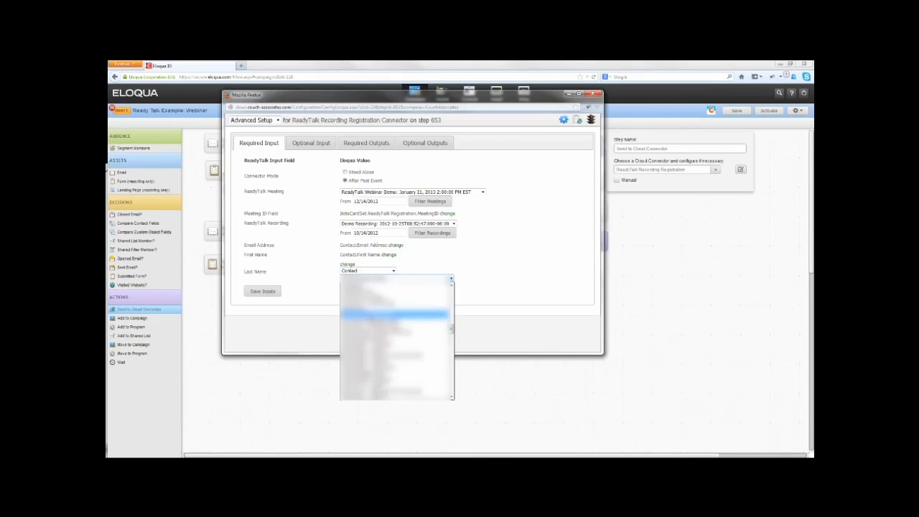
pyautogui.click(395, 314)
pyautogui.click(265, 279)
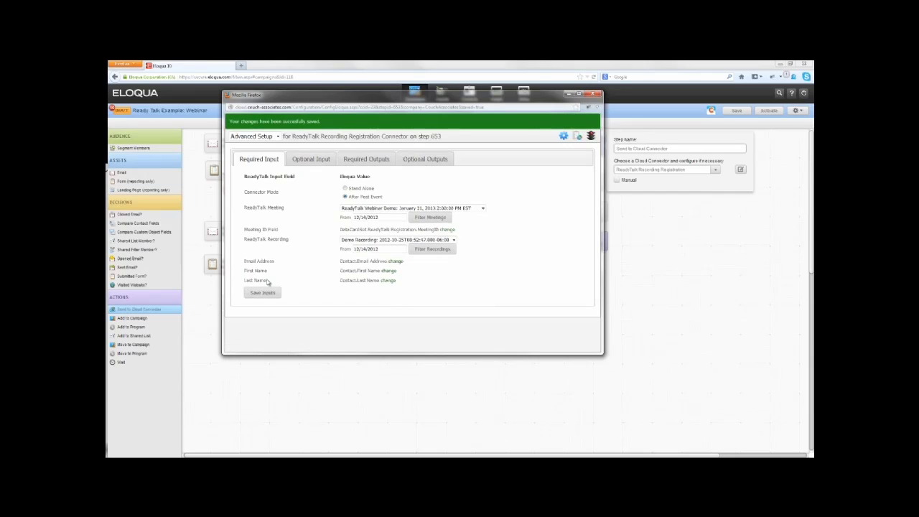
# Step: Add an optional input mapping from the ReadyTalk Phone field to the Contact Permission Date field and save it
pyautogui.click(314, 161)
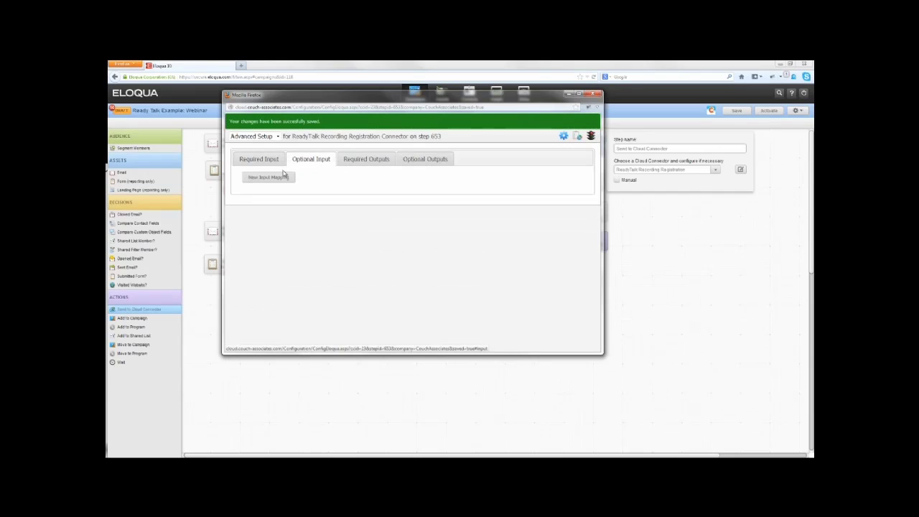
pyautogui.click(284, 176)
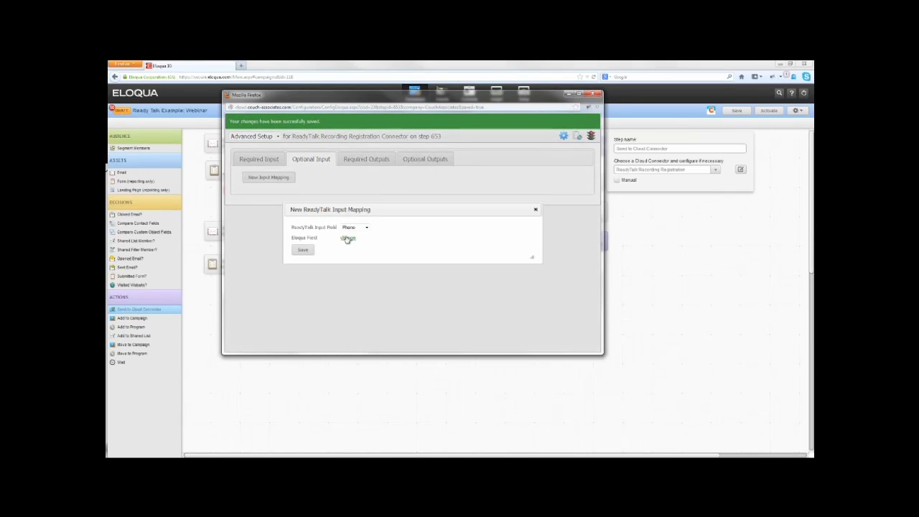
pyautogui.click(347, 239)
pyautogui.click(357, 248)
pyautogui.click(357, 256)
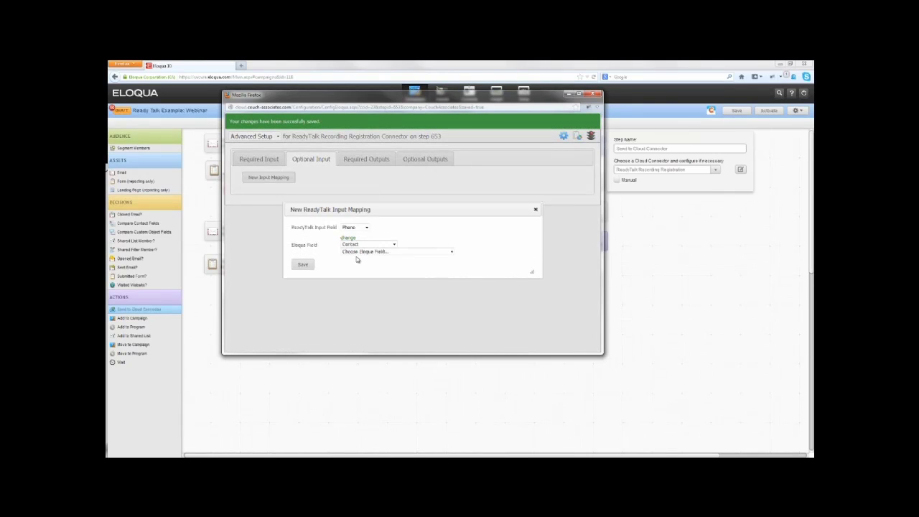
pyautogui.click(357, 253)
pyautogui.press('p')
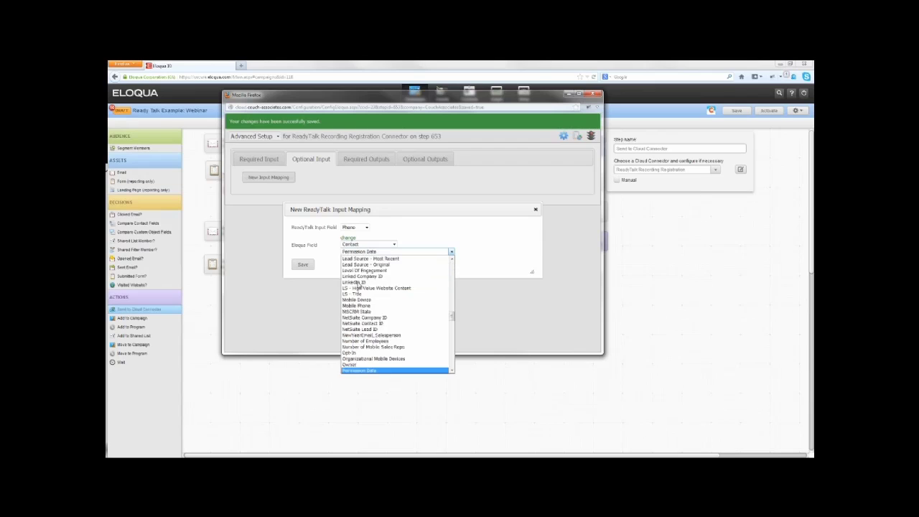
pyautogui.scroll(-6, 360, 288)
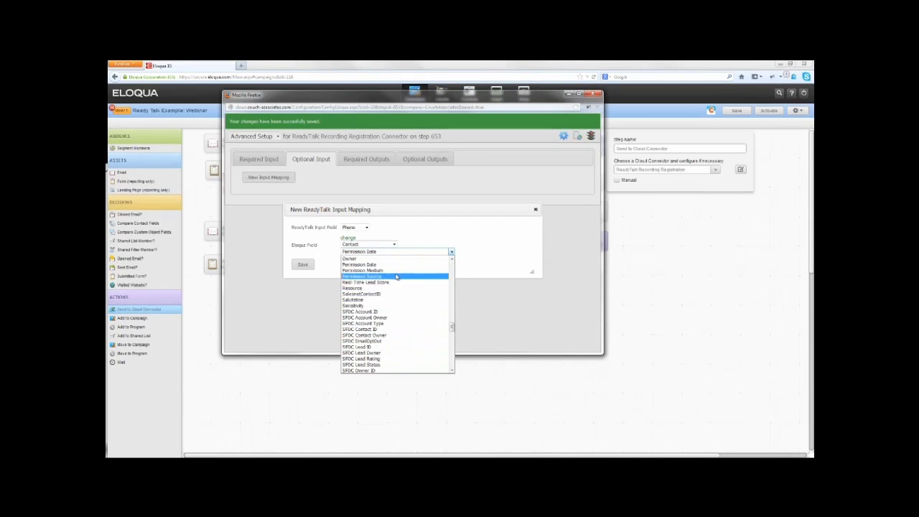
pyautogui.scroll(10, 397, 279)
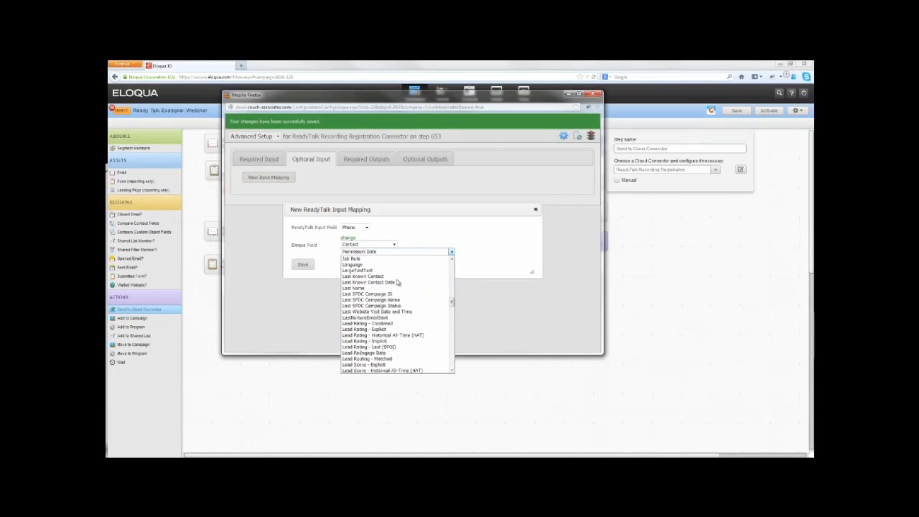
pyautogui.click(487, 257)
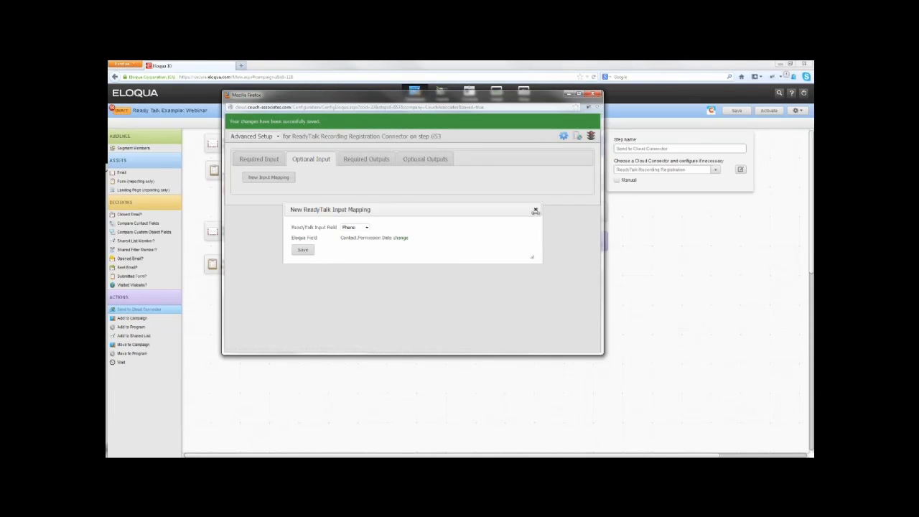
pyautogui.click(304, 251)
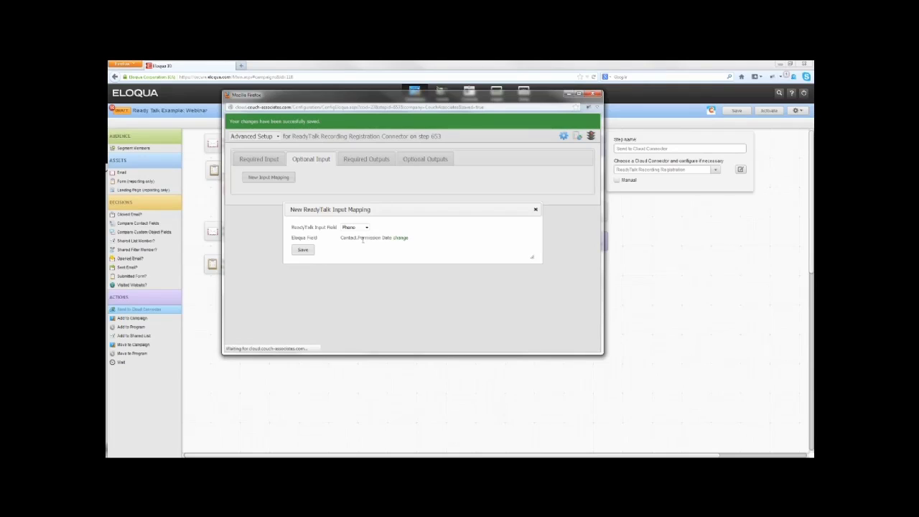
# Step: Map the required Email Address, Recording ID and Recording Title outputs to the matching ReadyTalk Registration data card set fields and save them
pyautogui.click(363, 160)
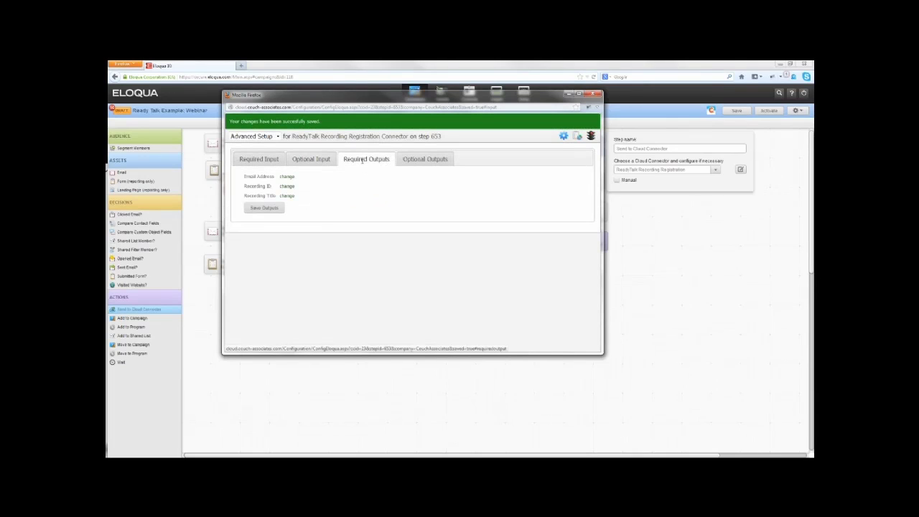
pyautogui.click(286, 177)
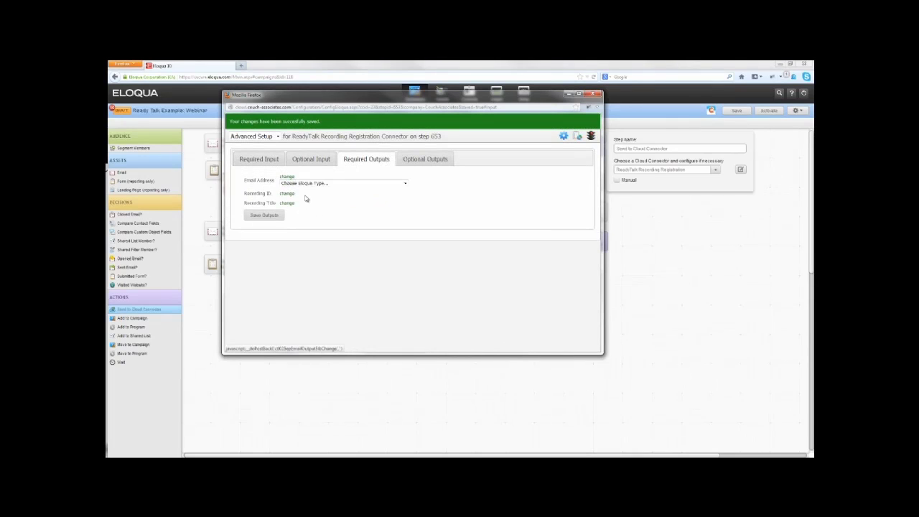
pyautogui.click(316, 184)
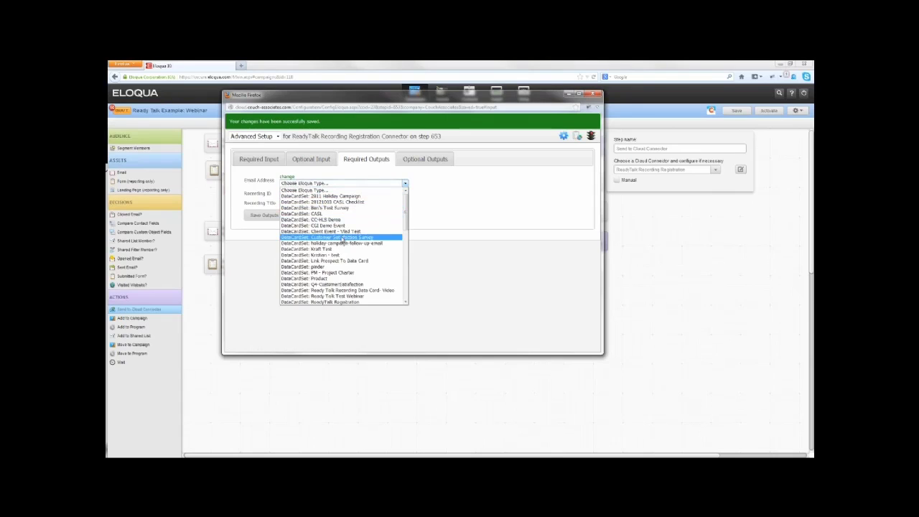
pyautogui.click(339, 302)
pyautogui.click(311, 190)
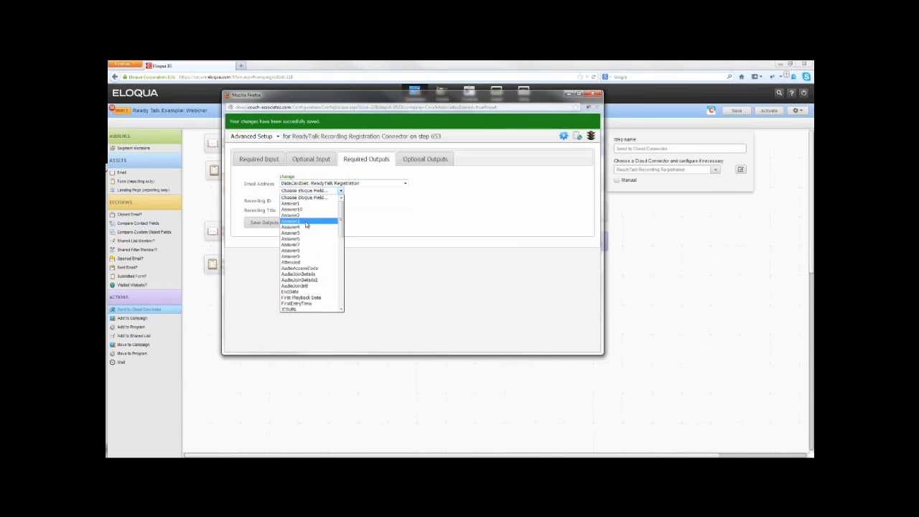
pyautogui.scroll(-1, 314, 235)
pyautogui.scroll(-3, 313, 262)
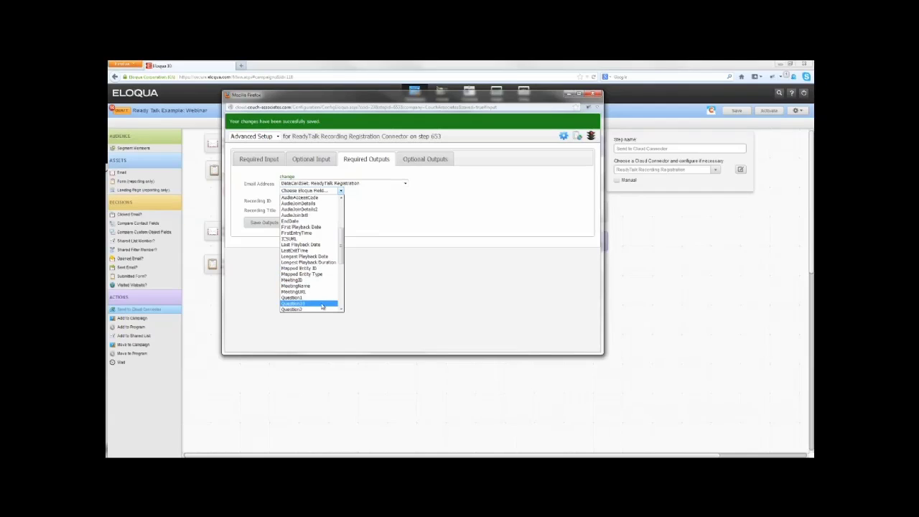
pyautogui.click(405, 271)
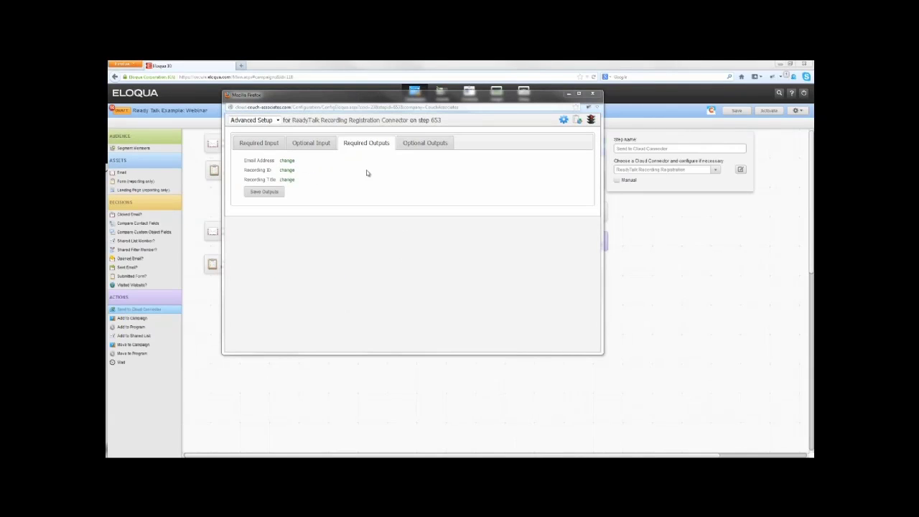
pyautogui.click(264, 192)
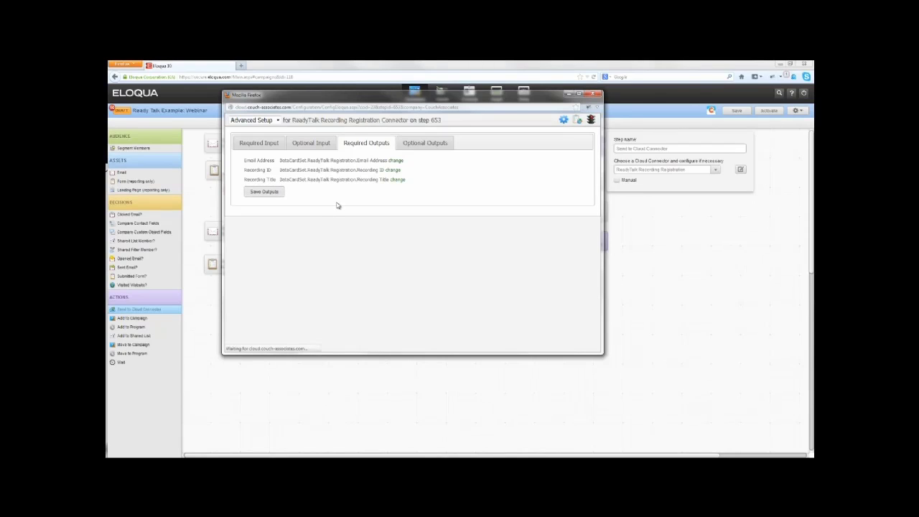
# Step: Add optional output mappings from Original Duration to Recording Duration and Playback URL to Recording Playback URL in the ReadyTalk Registration data card set
pyautogui.click(425, 158)
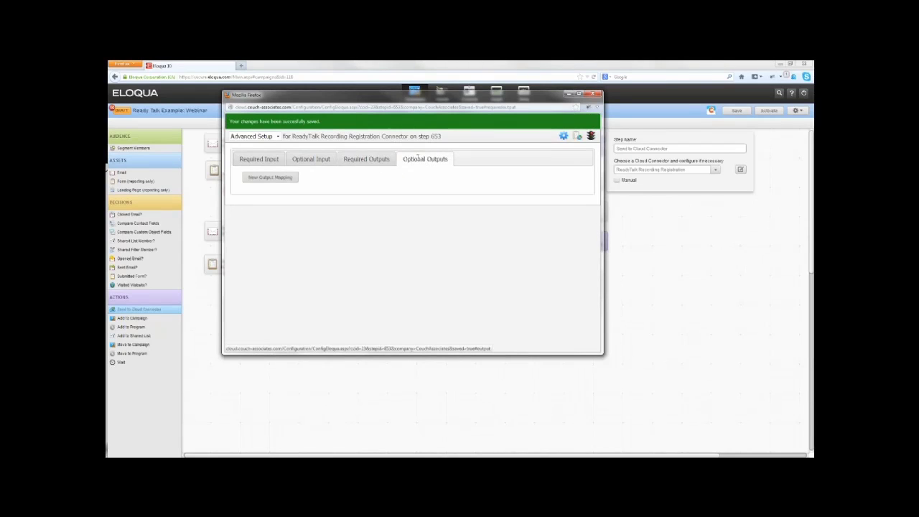
pyautogui.click(277, 179)
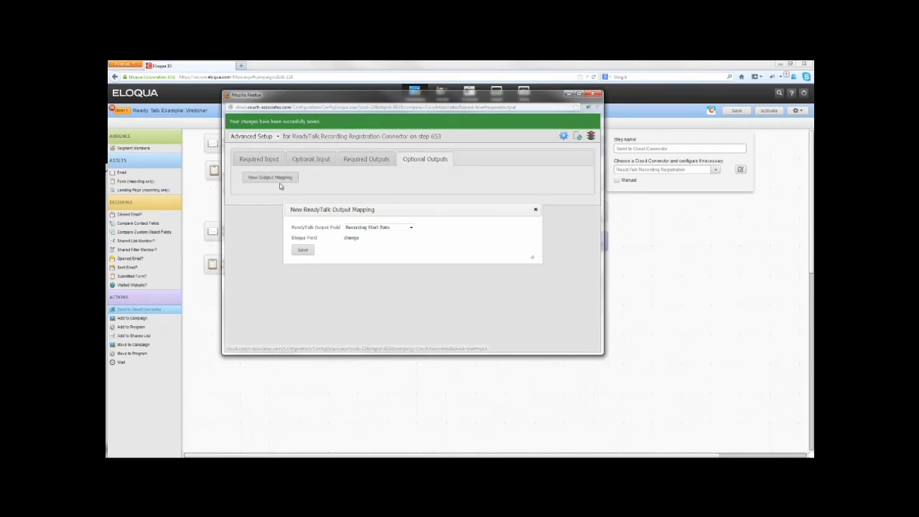
pyautogui.click(372, 227)
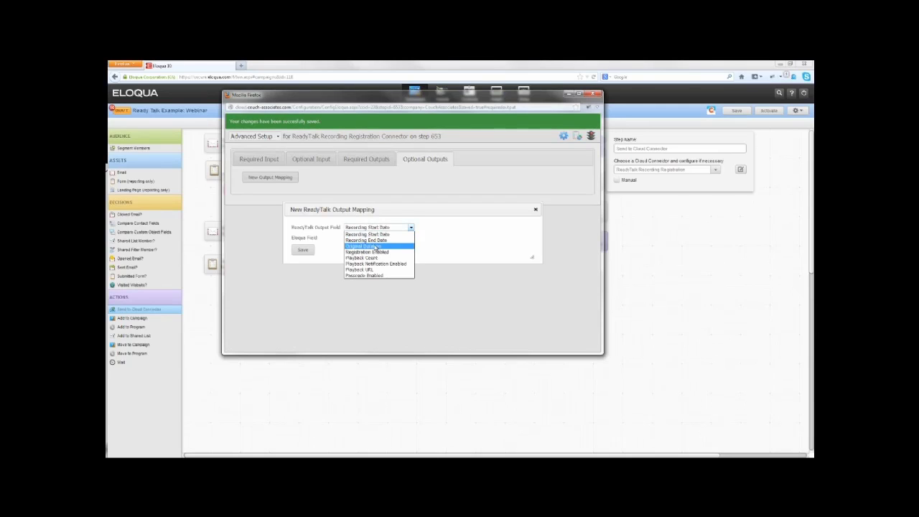
pyautogui.click(364, 245)
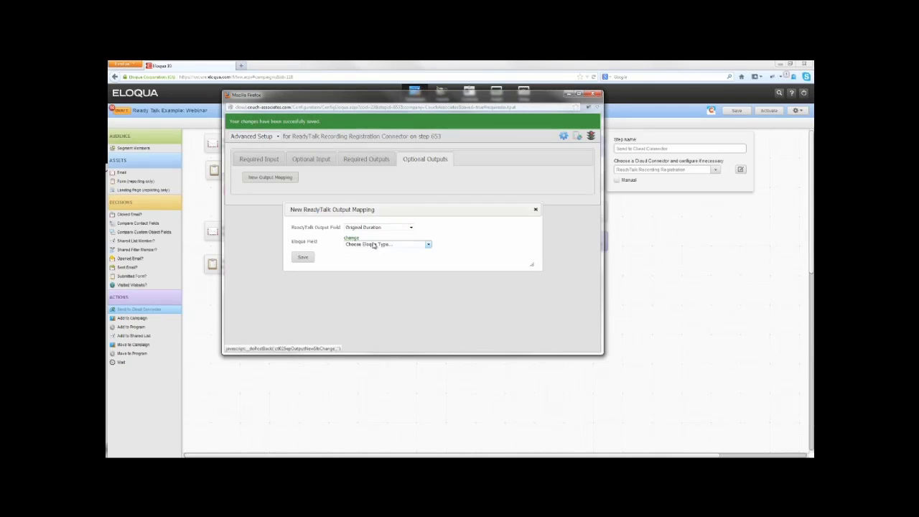
pyautogui.click(354, 244)
pyautogui.click(368, 262)
pyautogui.click(368, 253)
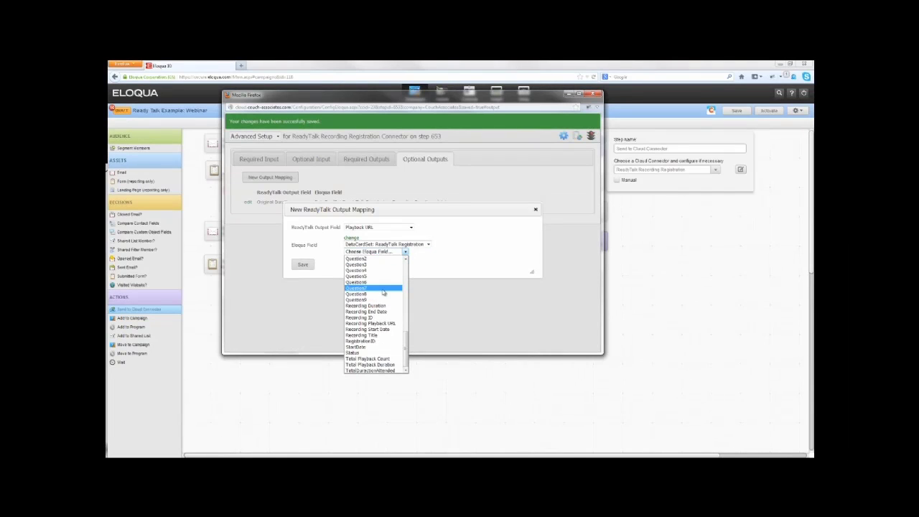
pyautogui.click(374, 324)
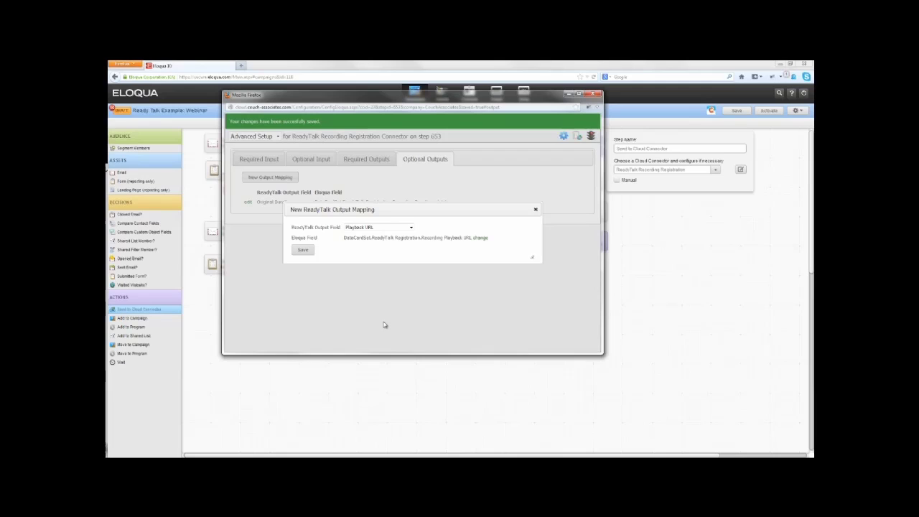
pyautogui.click(307, 251)
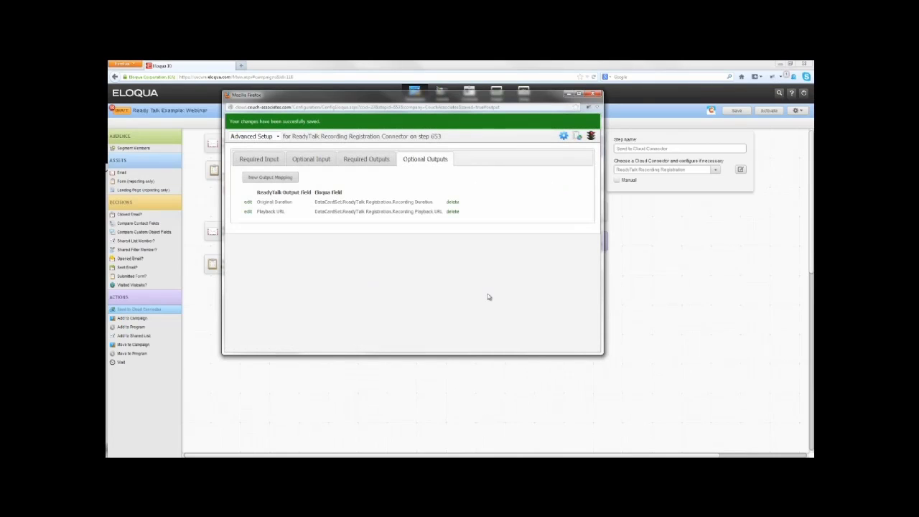
# Step: Enable the ReadyTalk Recording Registration Connector instance
pyautogui.click(591, 135)
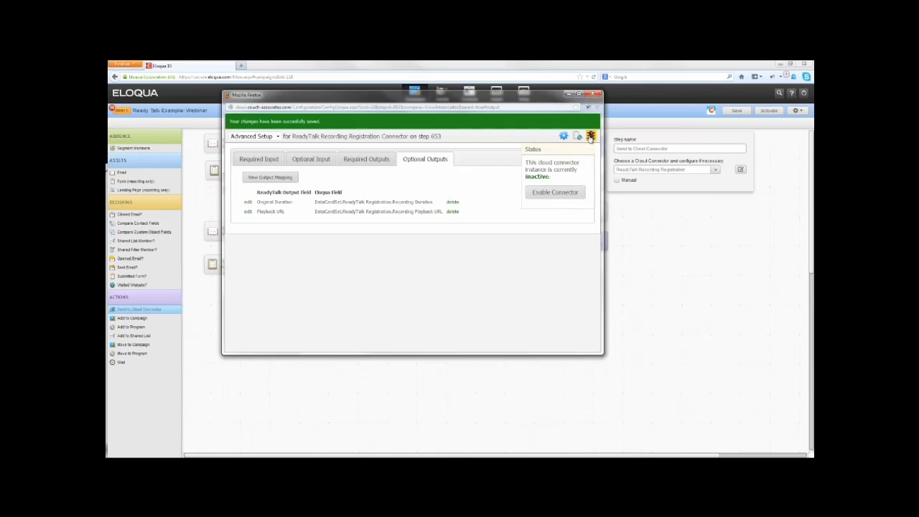
pyautogui.click(568, 192)
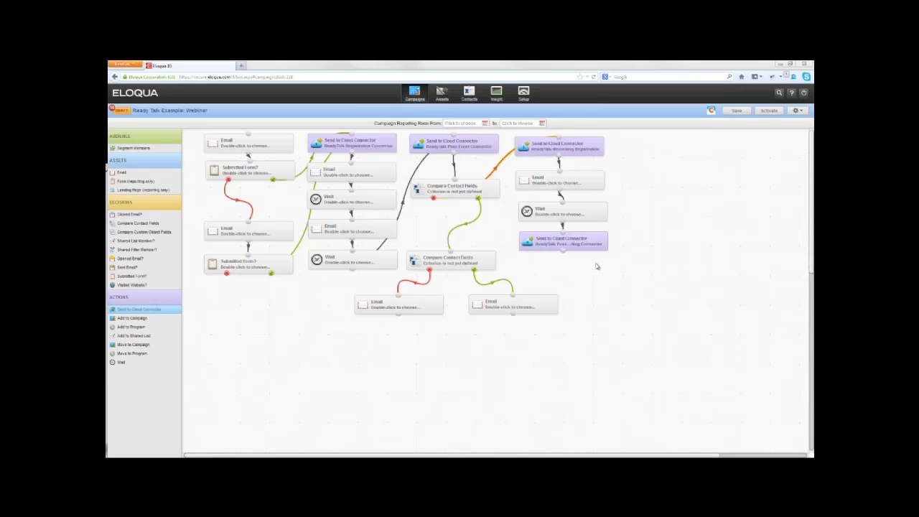
# Step: Open the ReadyTalk Post-Recording Connector's configuration from the canvas, save its ReadyTalk credentials and go to its advanced setup
pyautogui.doubleClick(528, 244)
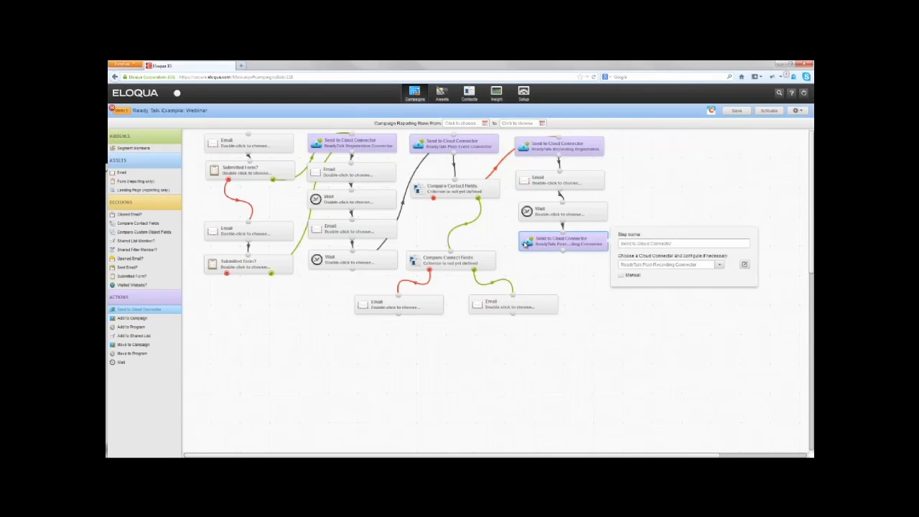
pyautogui.click(745, 264)
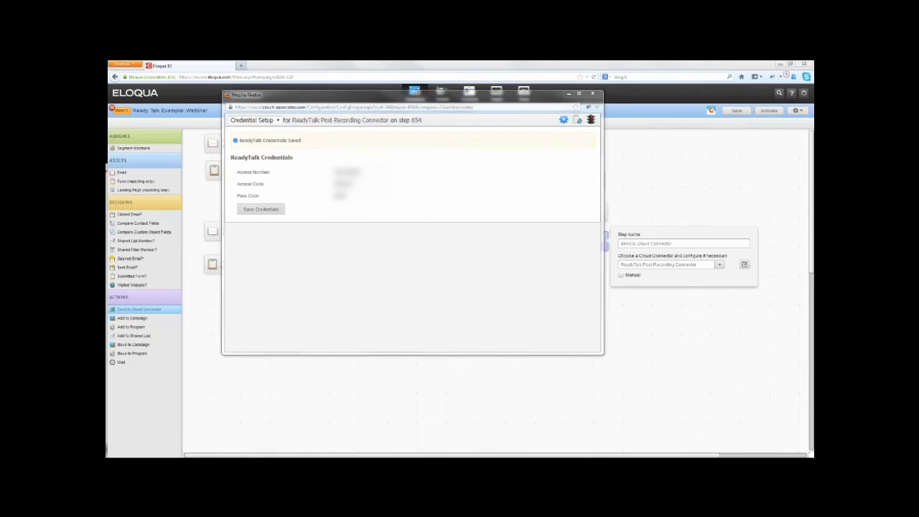
pyautogui.click(267, 209)
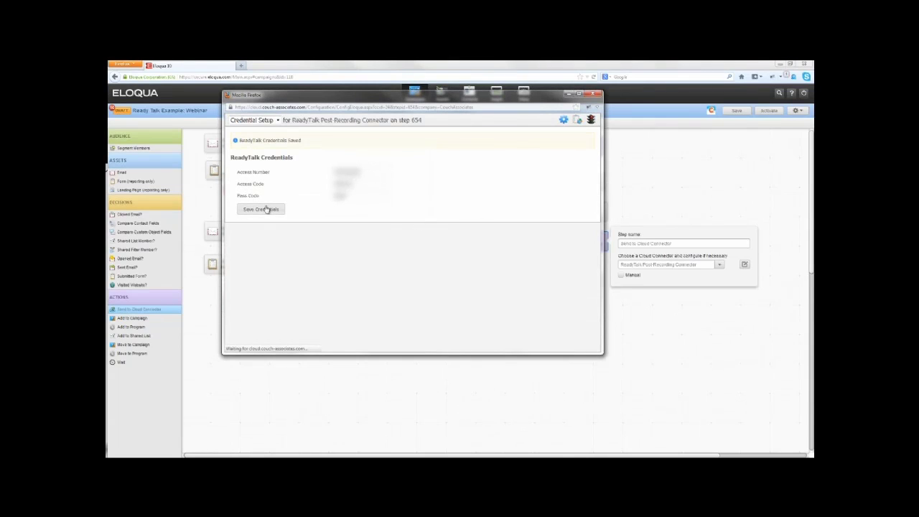
pyautogui.click(276, 122)
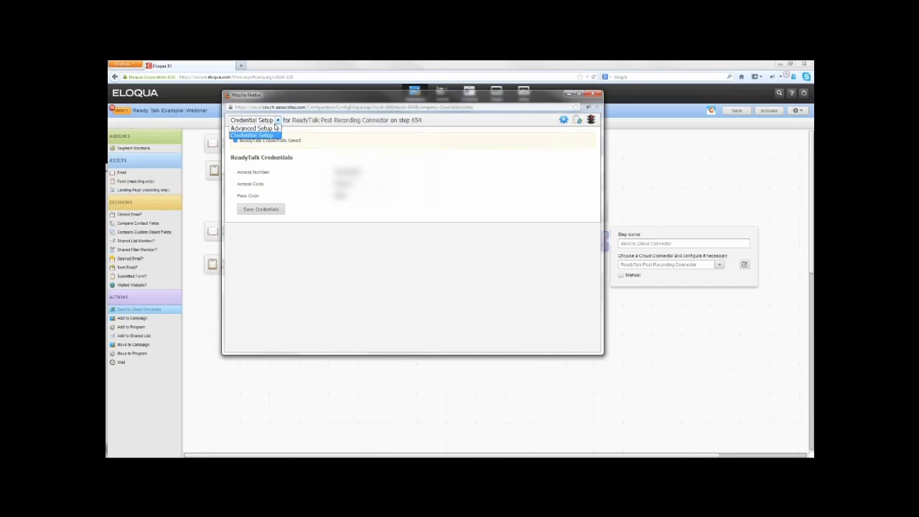
pyautogui.click(275, 128)
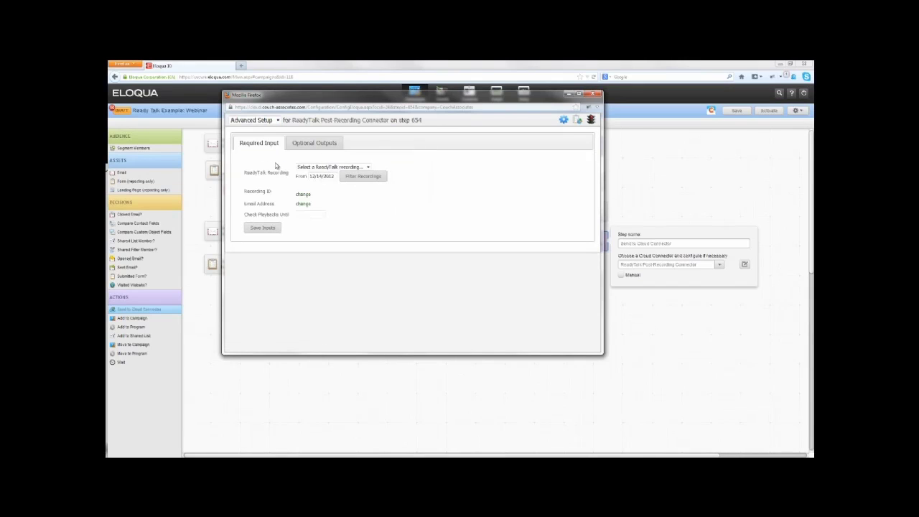
# Step: Set the recordings filter start date to 10/01/2012 and choose the Demo Recording of 2012-10-25 as the ReadyTalk recording
pyautogui.click(297, 167)
pyautogui.click(297, 173)
pyautogui.click(314, 176)
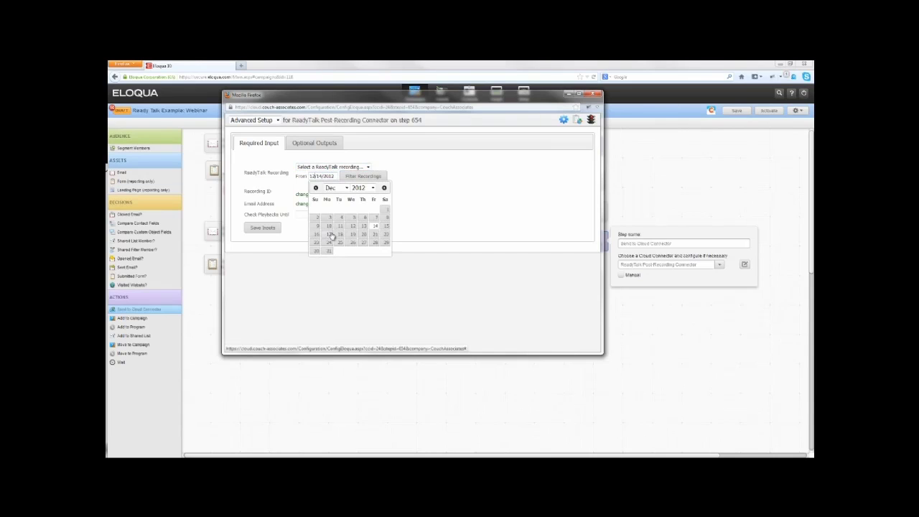
pyautogui.click(315, 187)
pyautogui.click(315, 187)
pyautogui.click(328, 211)
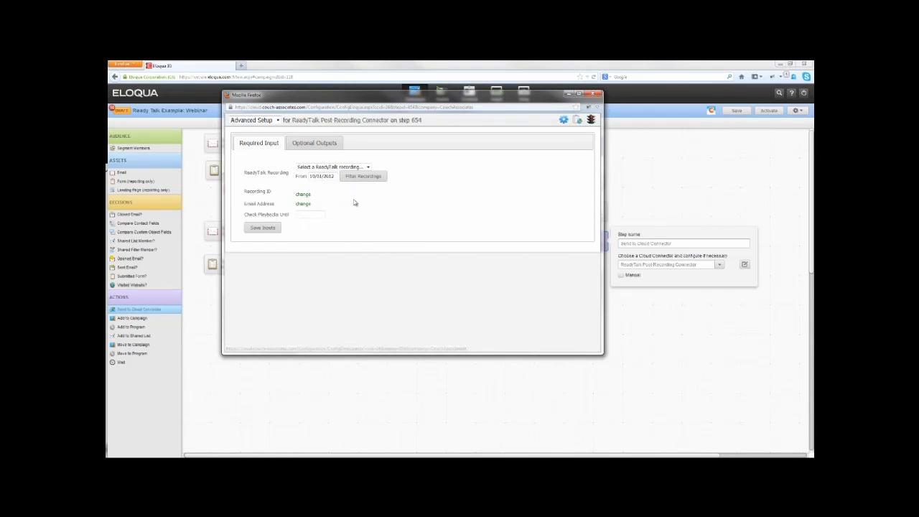
pyautogui.click(368, 168)
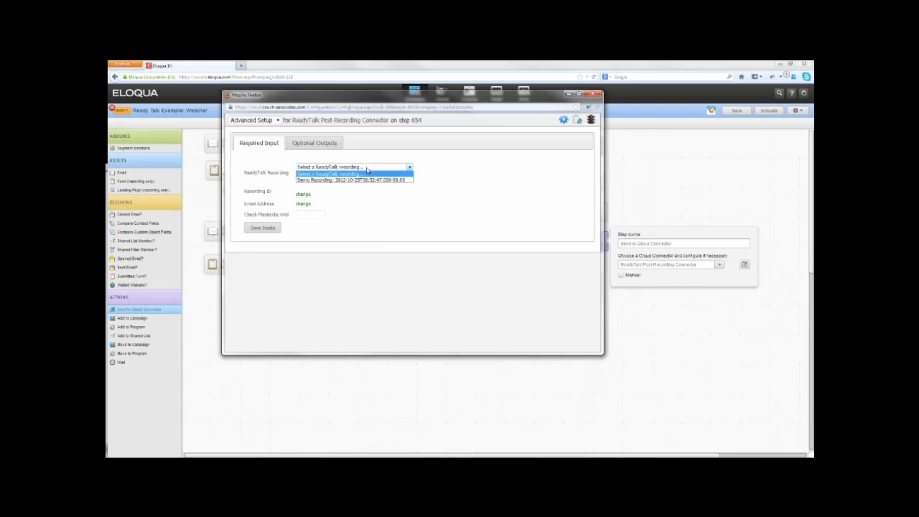
pyautogui.click(335, 179)
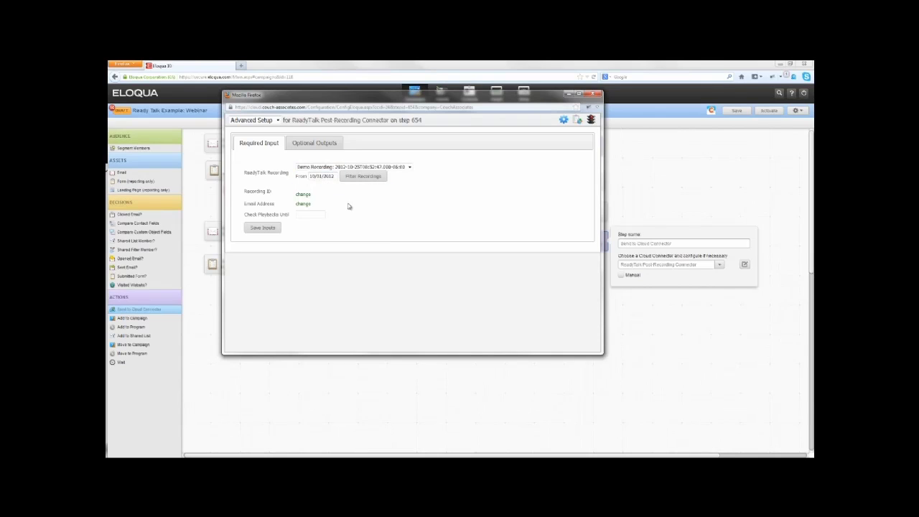
# Step: Map the Recording ID input to the Recording ID field of the ReadyTalk Registration data card set
pyautogui.click(304, 196)
pyautogui.click(422, 201)
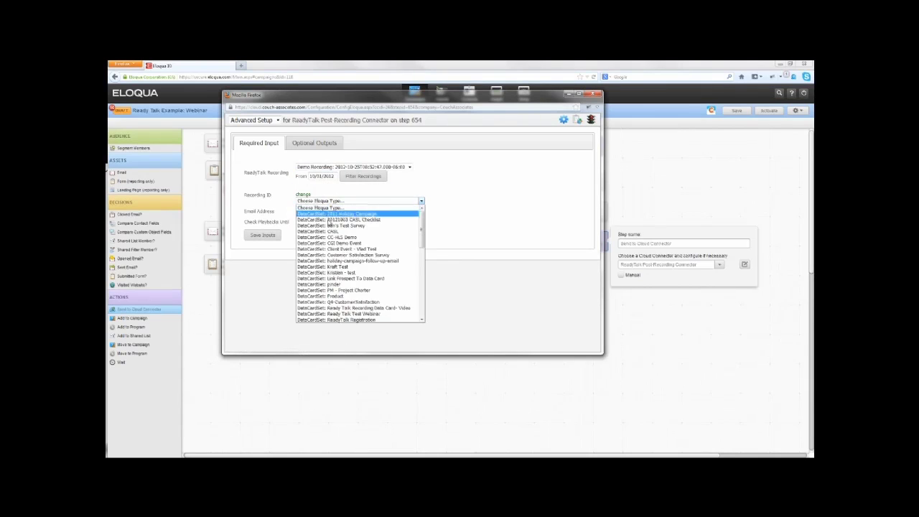
pyautogui.click(349, 320)
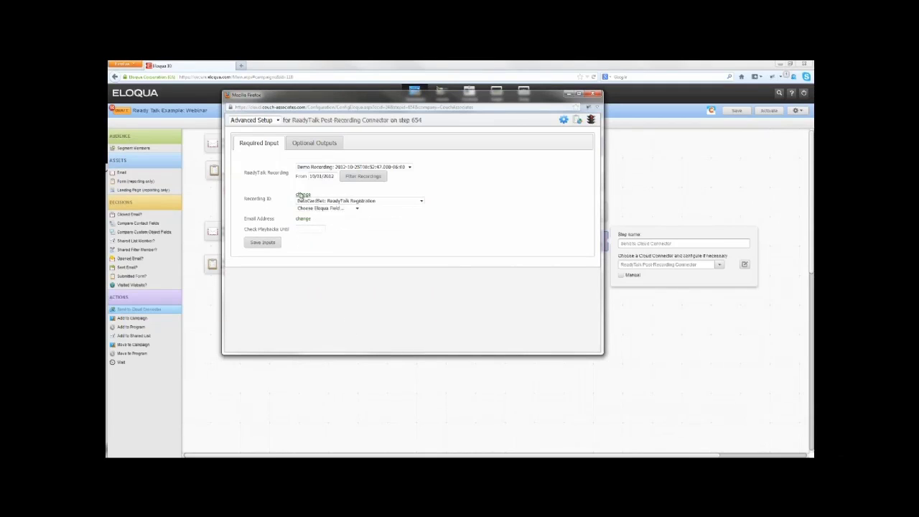
pyautogui.click(307, 209)
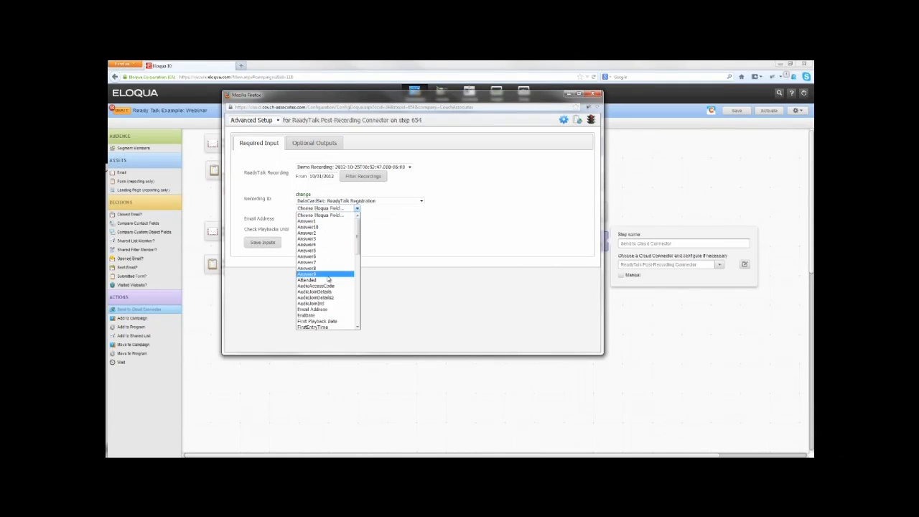
pyautogui.scroll(-2, 328, 280)
pyautogui.scroll(2, 329, 288)
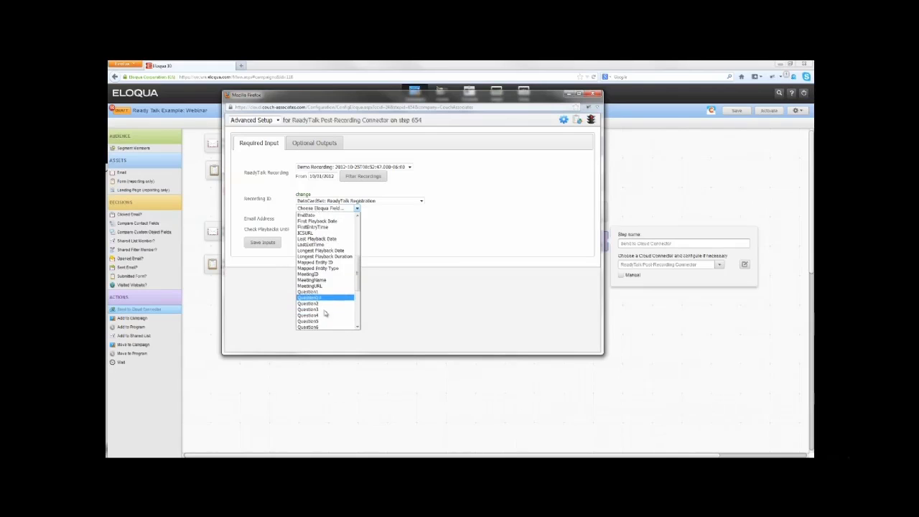
pyautogui.scroll(-2, 327, 287)
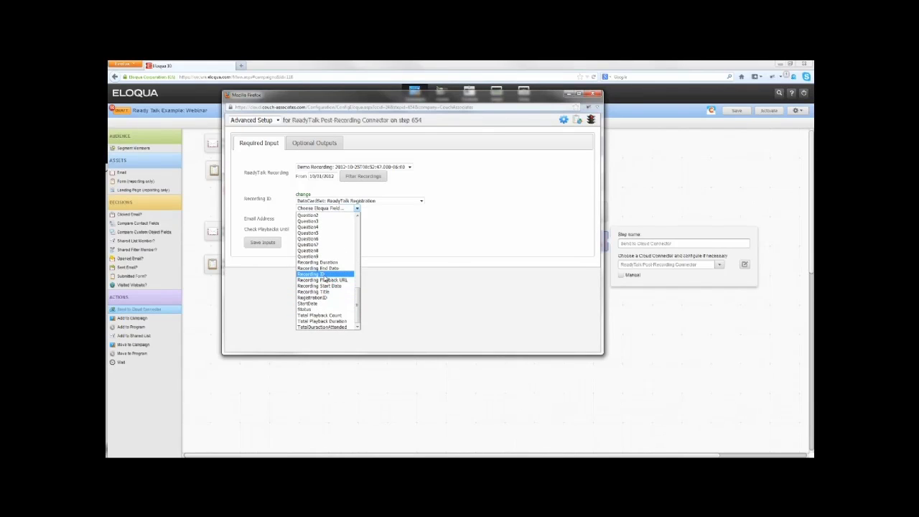
pyautogui.click(323, 276)
# Step: Map the required Email Address input to the Contact Email Address field
pyautogui.click(304, 206)
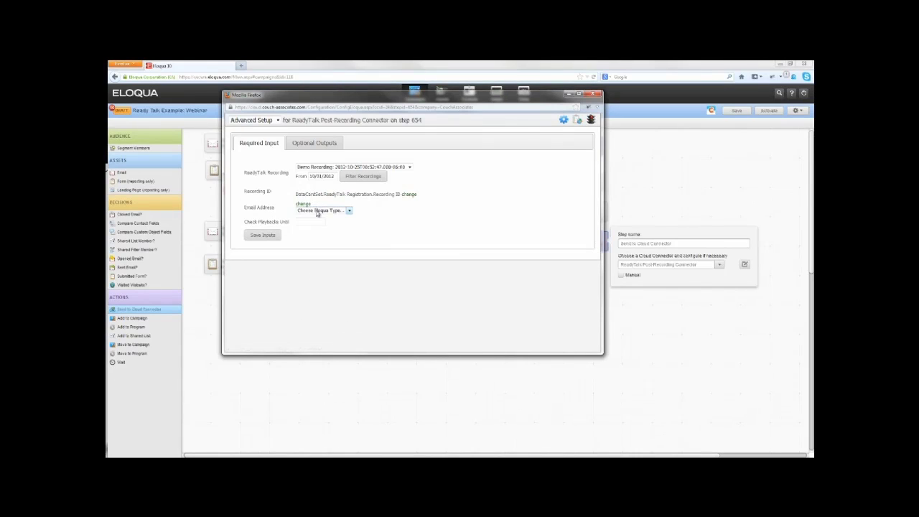
pyautogui.click(318, 213)
pyautogui.click(320, 220)
pyautogui.click(321, 225)
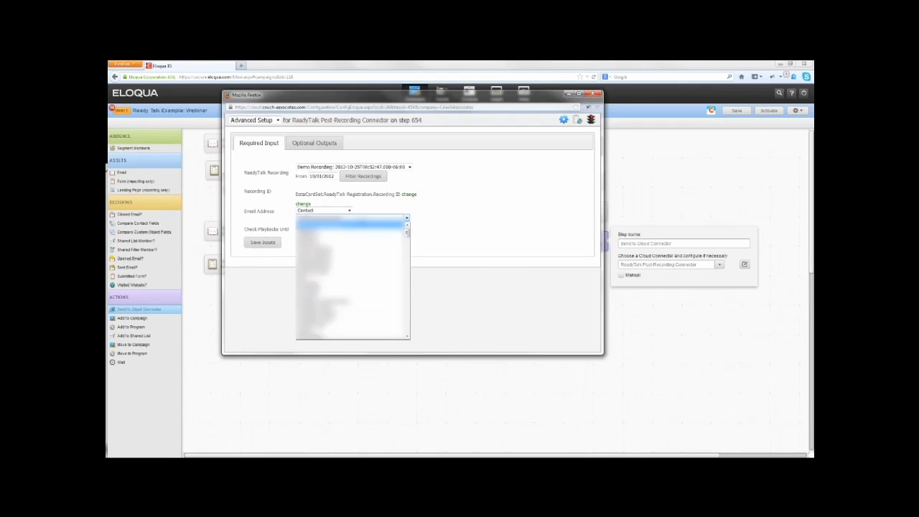
pyautogui.scroll(-3, 352, 277)
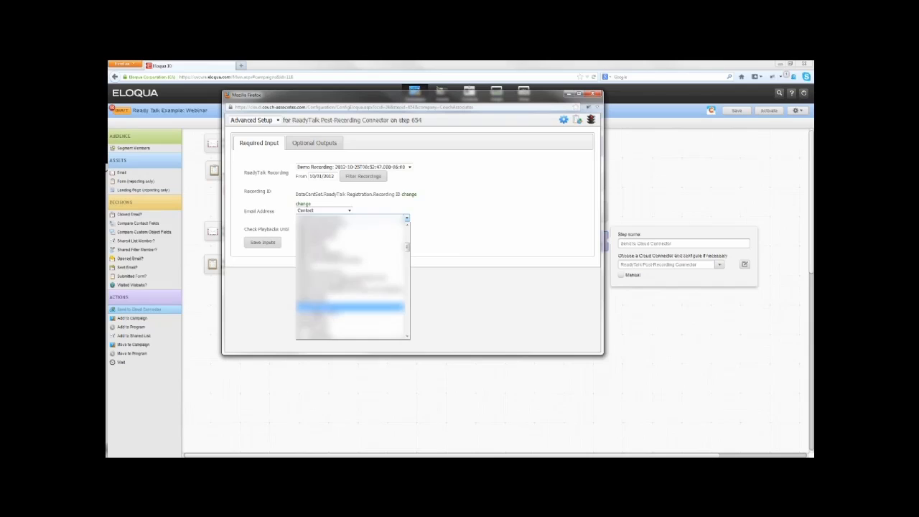
pyautogui.click(352, 311)
# Step: Set Check Playbacks Until to 01/31/2013 and save the required inputs
pyautogui.click(307, 213)
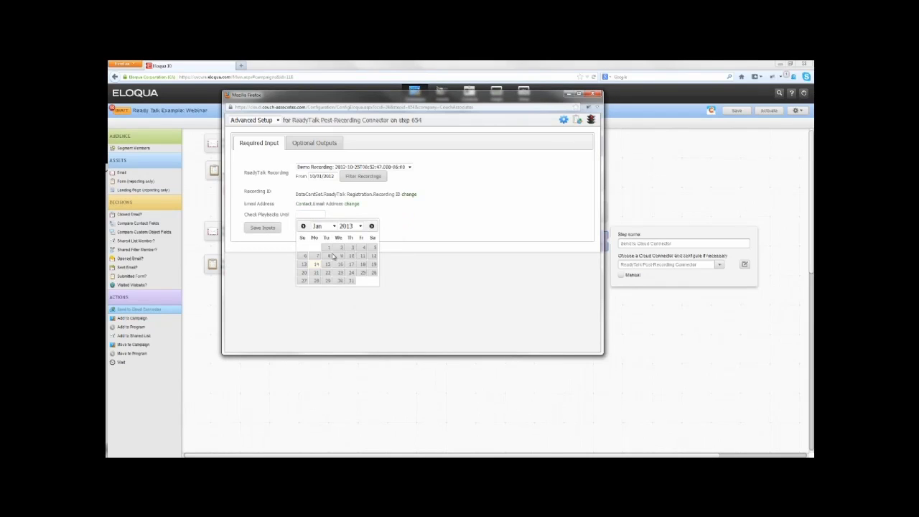
pyautogui.click(352, 282)
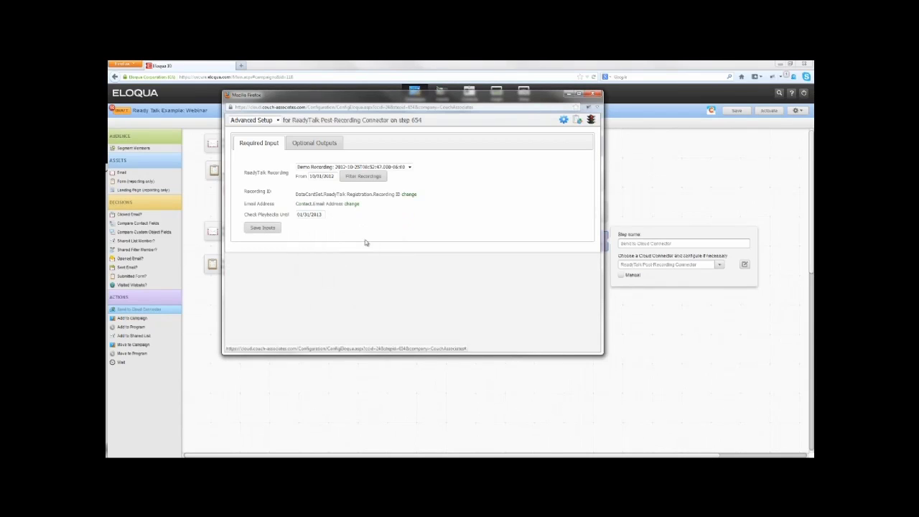
pyautogui.click(262, 228)
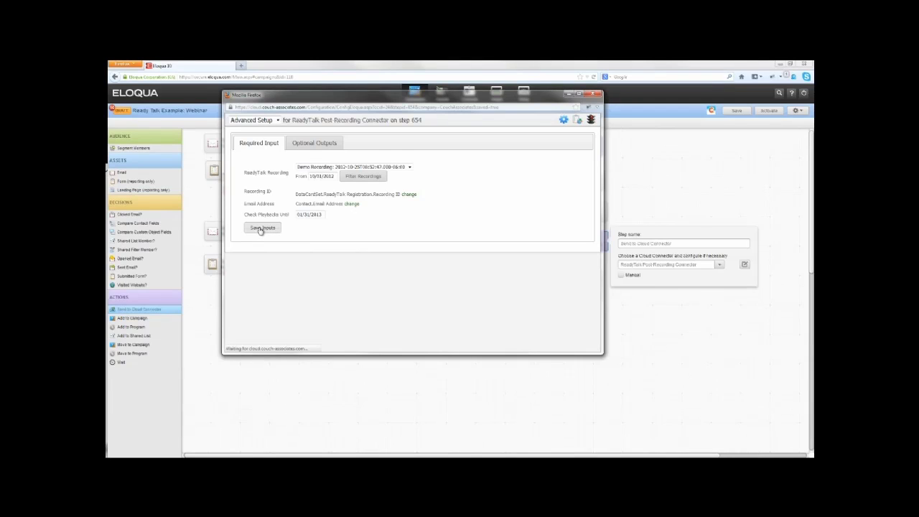
# Step: Add optional output mappings from First Playback Date and Total Playback Duration to the same-named fields in the ReadyTalk Registration data card set
pyautogui.click(310, 159)
pyautogui.click(288, 178)
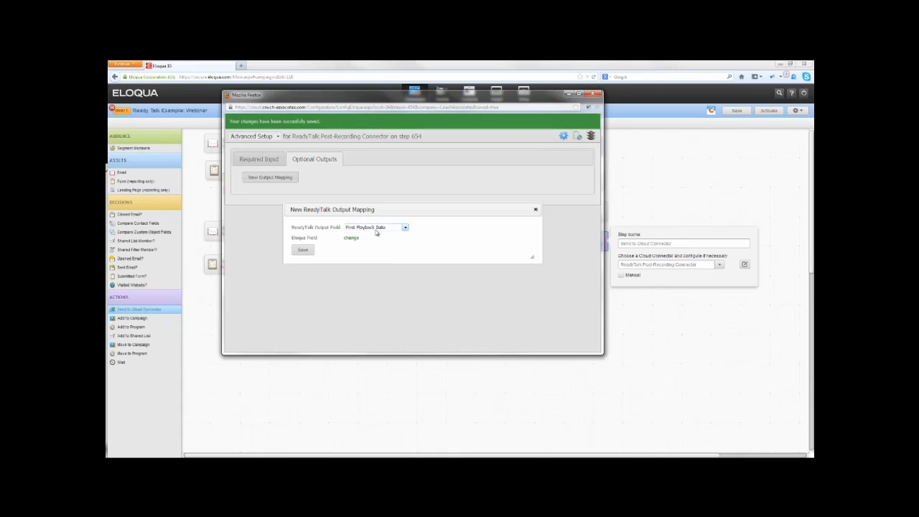
pyautogui.click(405, 227)
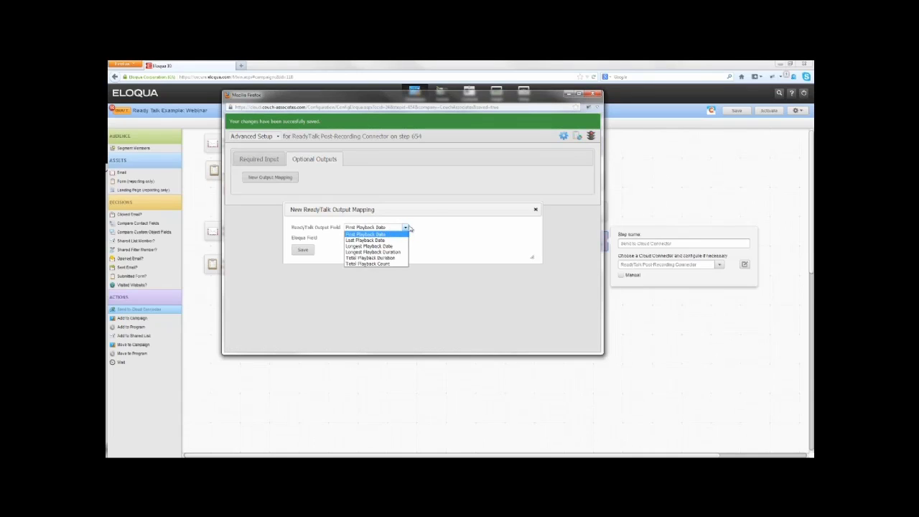
pyautogui.click(396, 232)
pyautogui.click(352, 239)
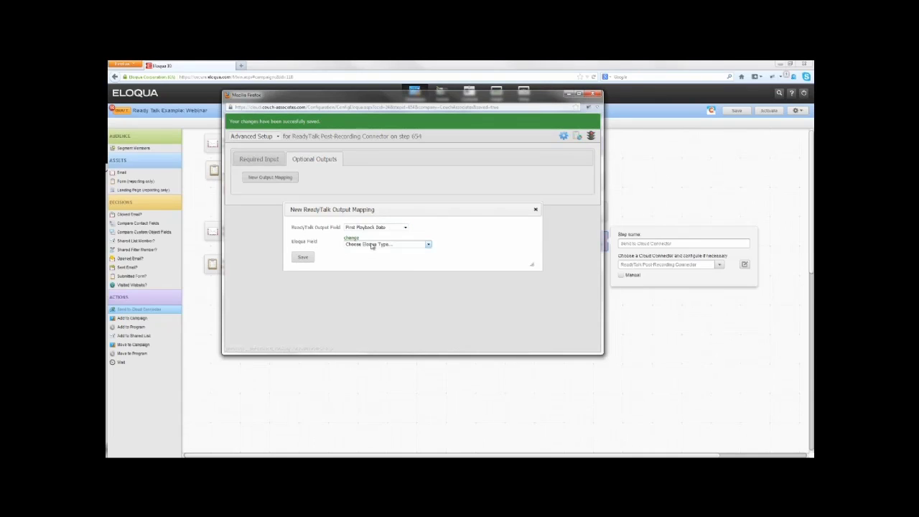
pyautogui.click(408, 245)
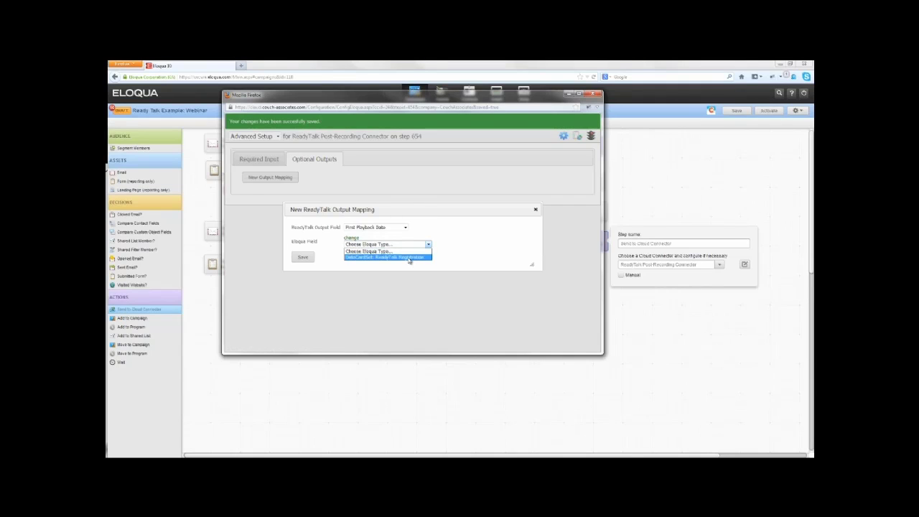
pyautogui.click(408, 257)
pyautogui.click(380, 365)
pyautogui.click(304, 252)
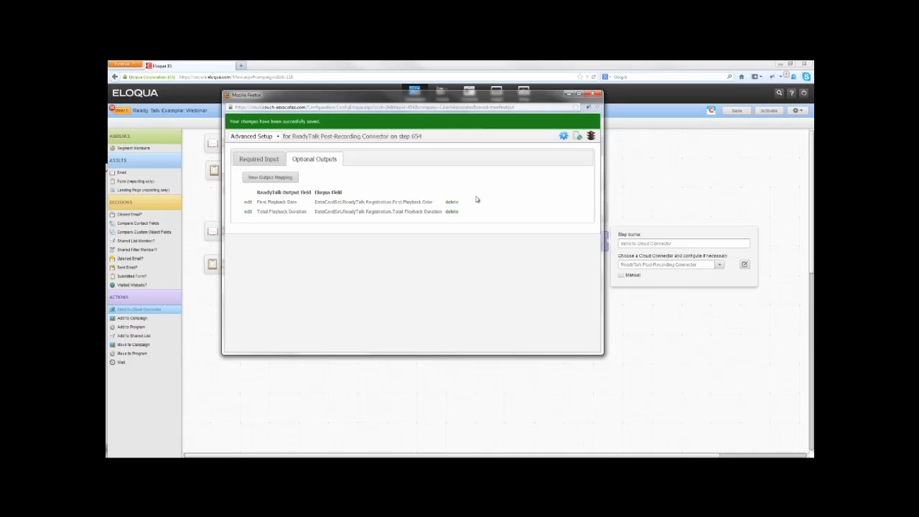
# Step: Enable the ReadyTalk Post-Recording Connector instance
pyautogui.click(591, 135)
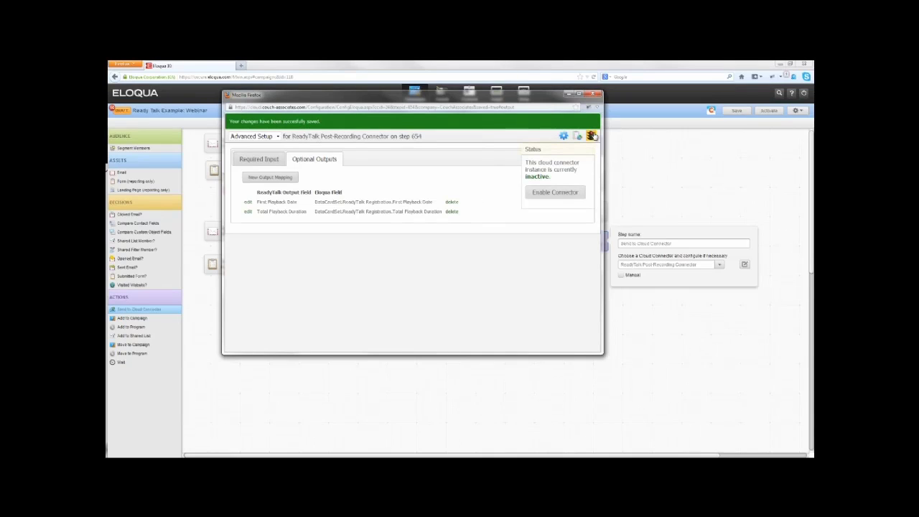
pyautogui.click(551, 193)
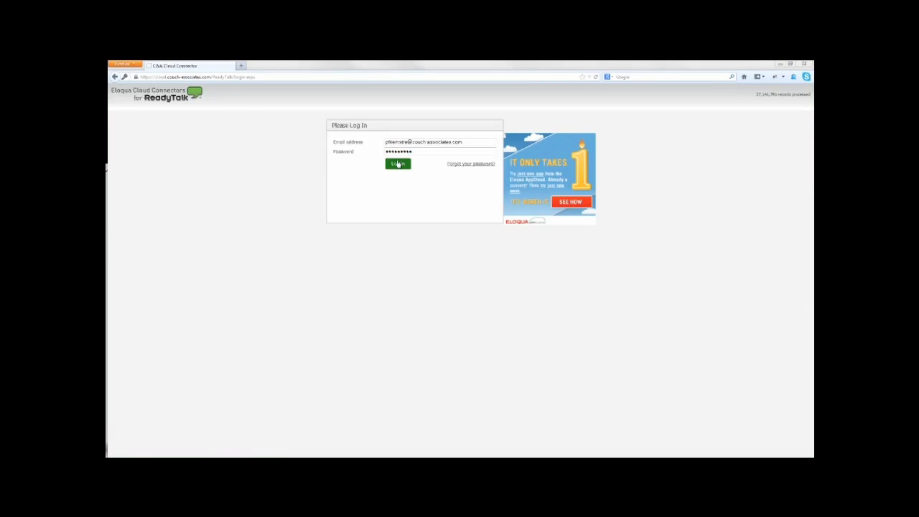
# Step: Log in to the Eloqua Cloud Connectors for ReadyTalk site and create a ReadyTalk Contact Feeder using the logged-in account holder's Eloqua credentials
pyautogui.click(399, 164)
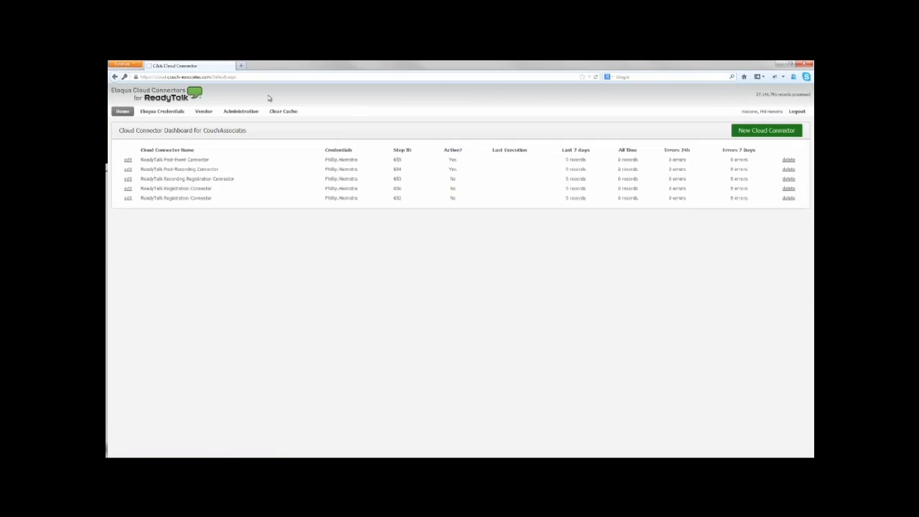
pyautogui.click(760, 132)
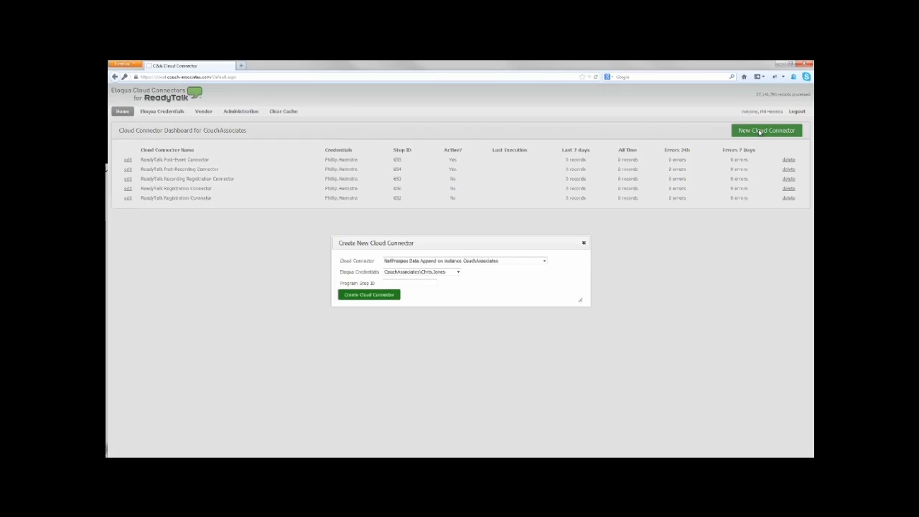
pyautogui.click(441, 261)
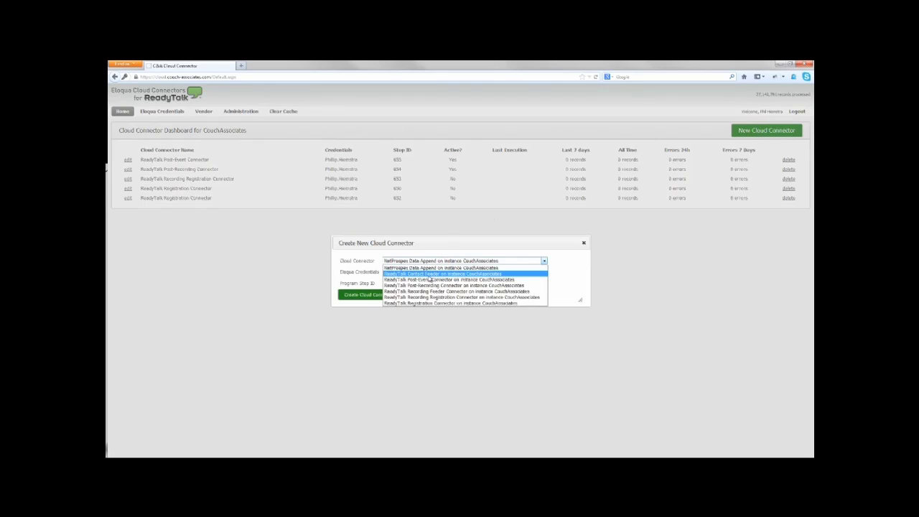
pyautogui.click(434, 274)
pyautogui.click(432, 274)
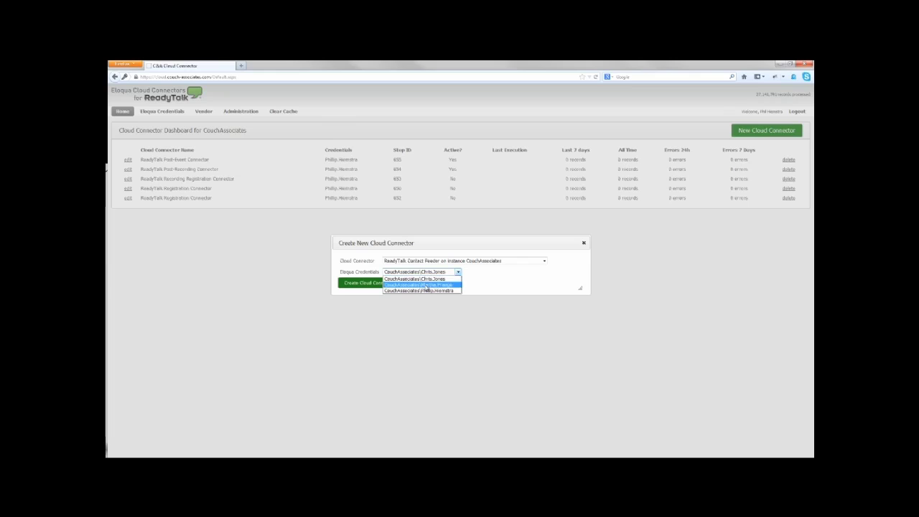
pyautogui.click(436, 288)
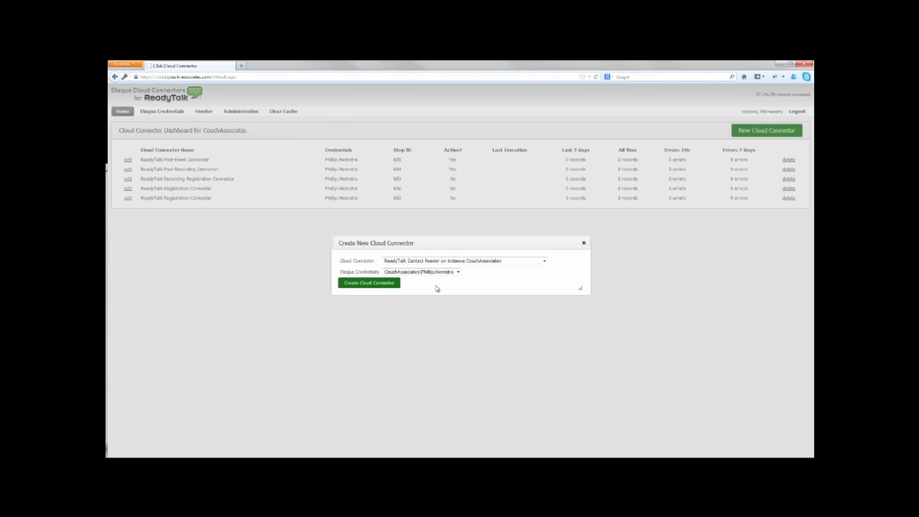
pyautogui.click(369, 285)
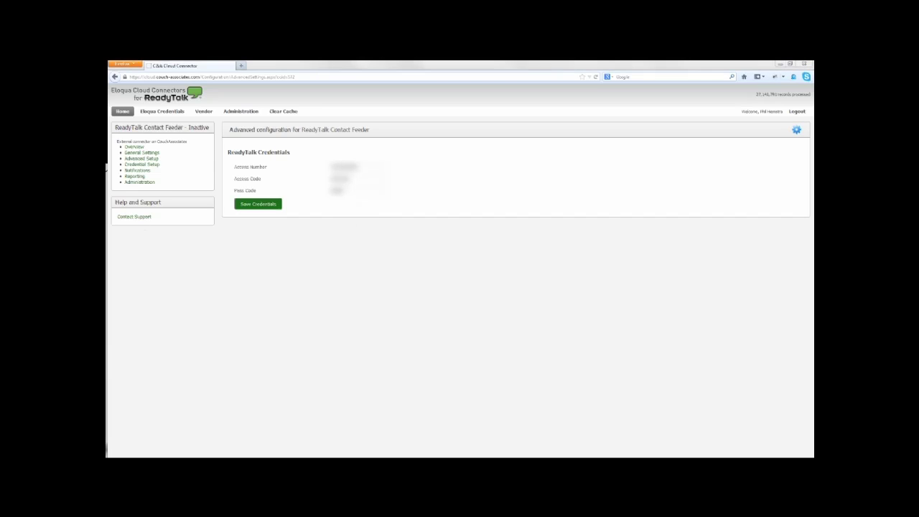
# Step: Save the ReadyTalk credentials for the Contact Feeder and open its advanced setup
pyautogui.click(268, 206)
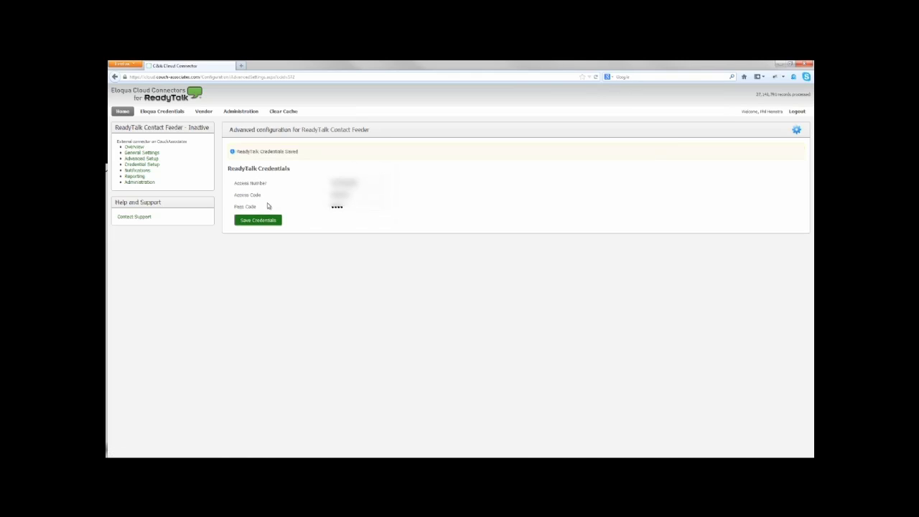
pyautogui.click(141, 160)
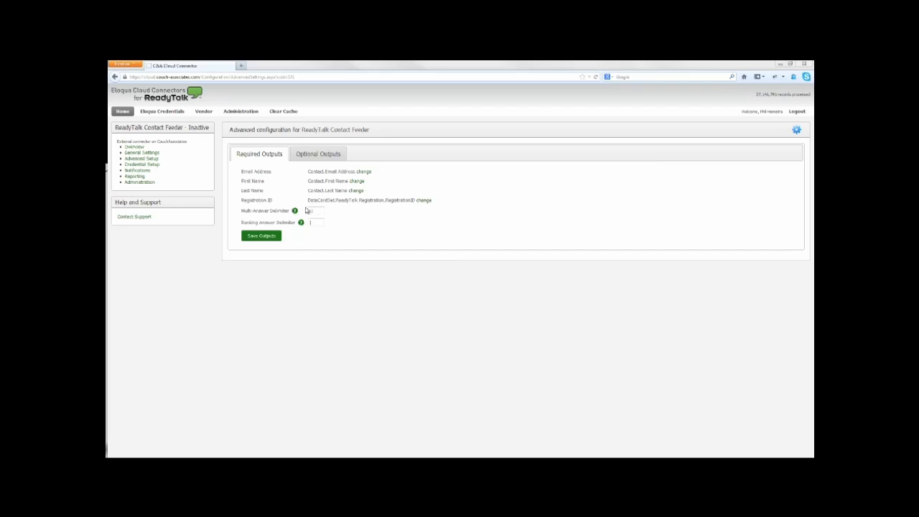
# Step: Save the Contact Feeder's required outputs and add an optional output mapping from Street Address to the Contact field Address 1
pyautogui.click(254, 239)
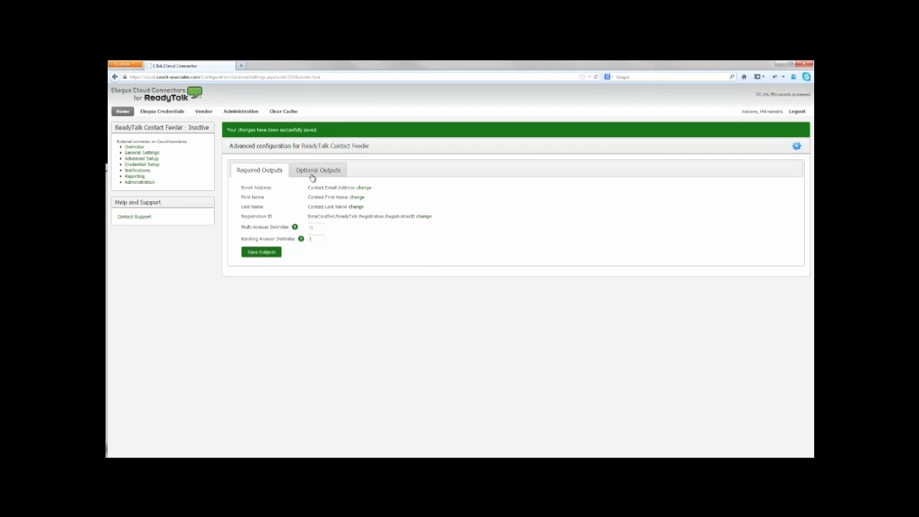
pyautogui.click(311, 176)
pyautogui.click(281, 189)
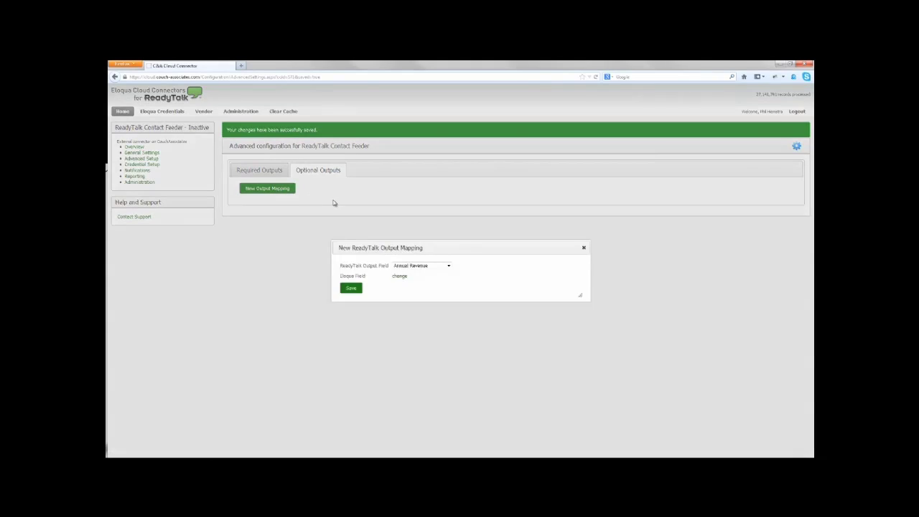
pyautogui.click(433, 266)
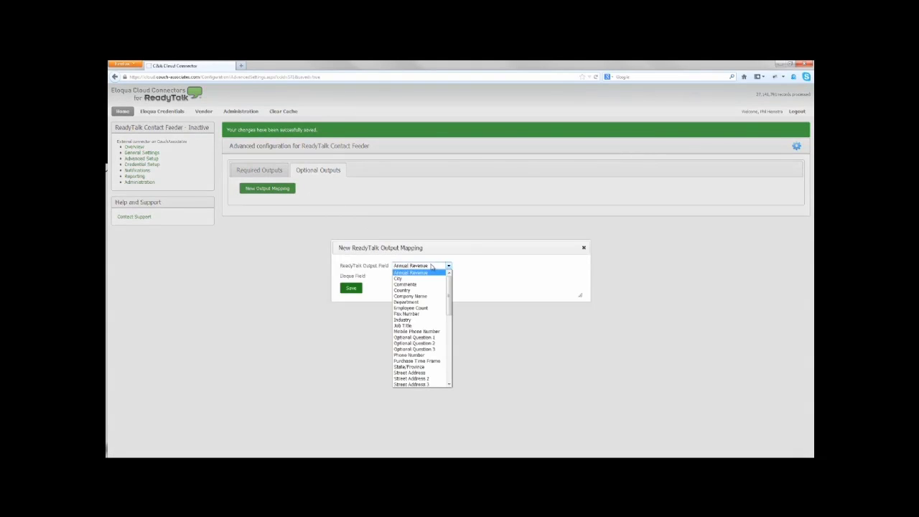
pyautogui.scroll(-10, 433, 320)
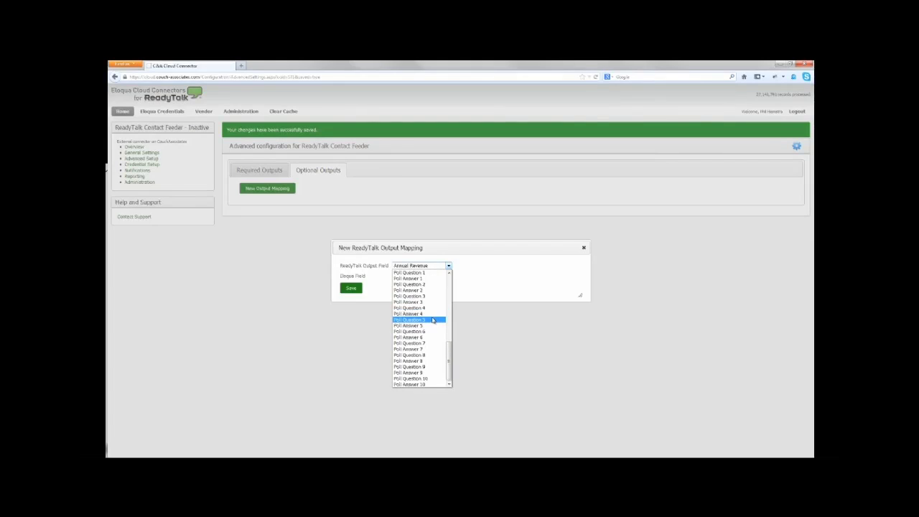
pyautogui.scroll(5, 434, 323)
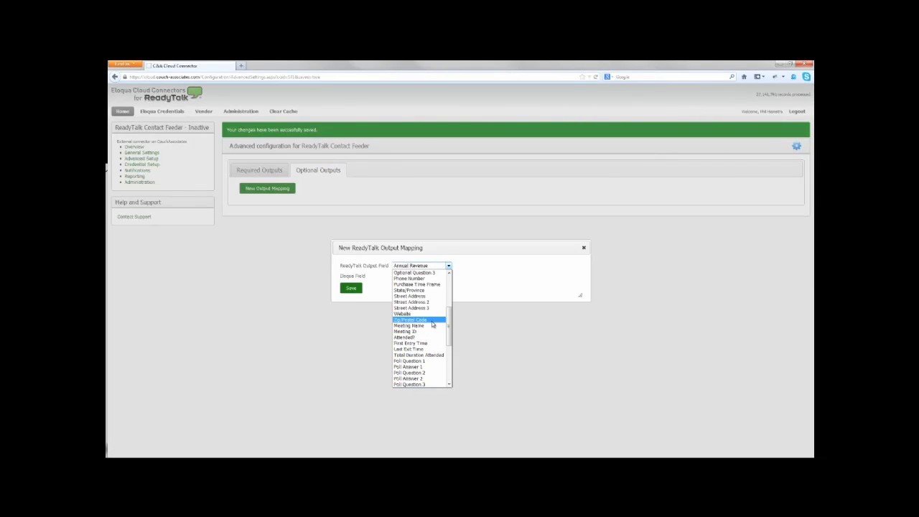
pyautogui.click(424, 297)
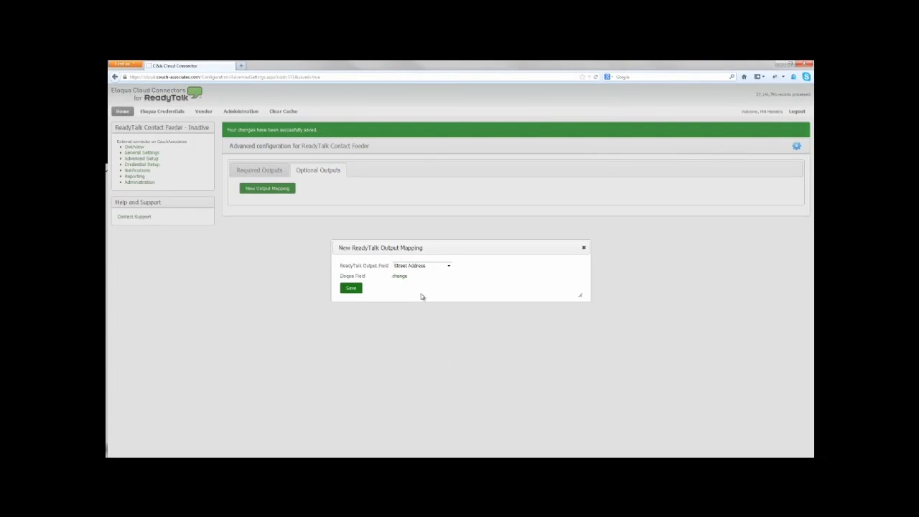
pyautogui.click(412, 287)
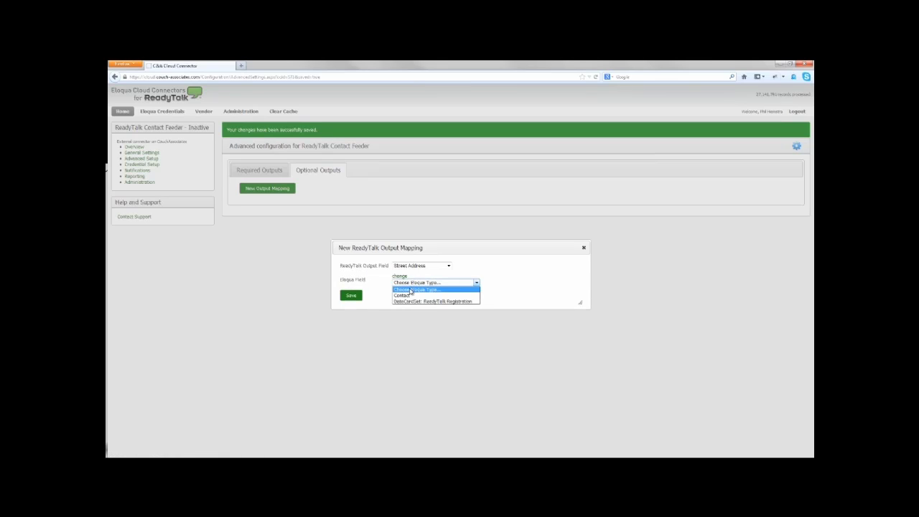
pyautogui.click(413, 292)
pyautogui.click(414, 292)
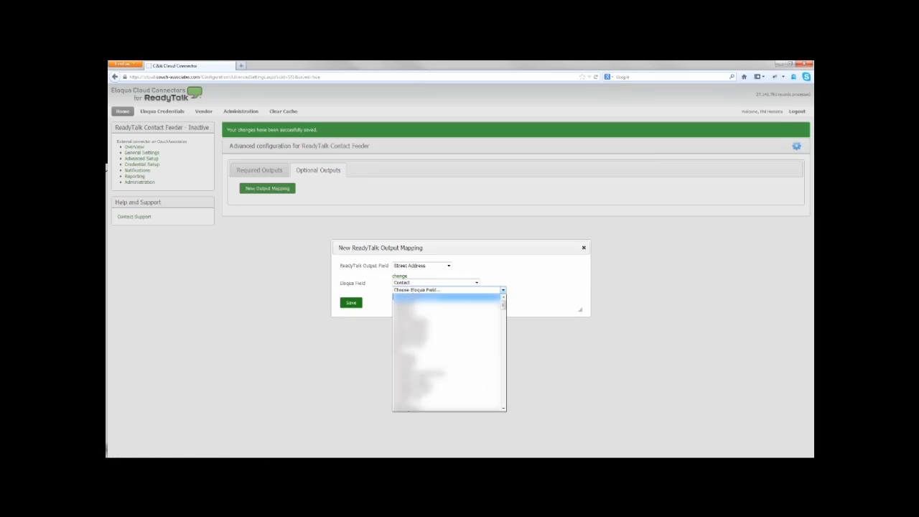
pyautogui.click(413, 305)
pyautogui.click(361, 293)
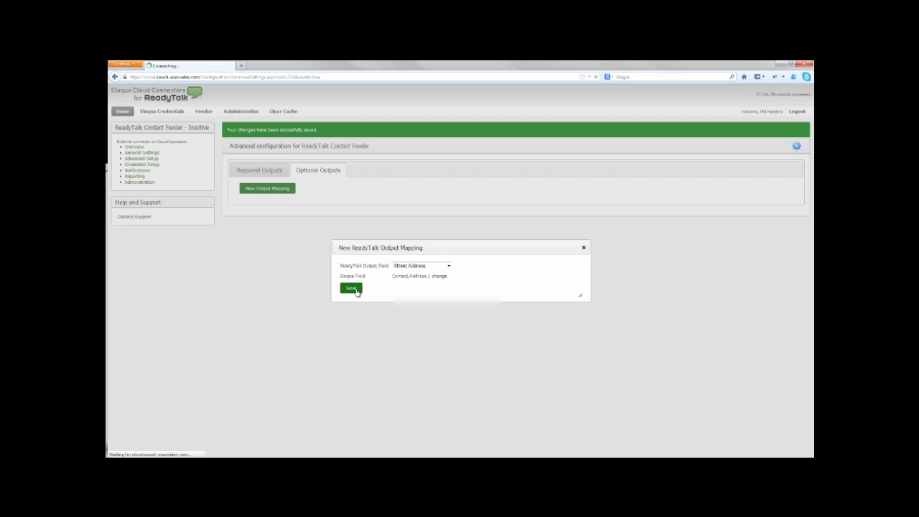
# Step: Add an optional output mapping from the ReadyTalk City field to the Contact field City
pyautogui.click(286, 191)
pyautogui.click(399, 278)
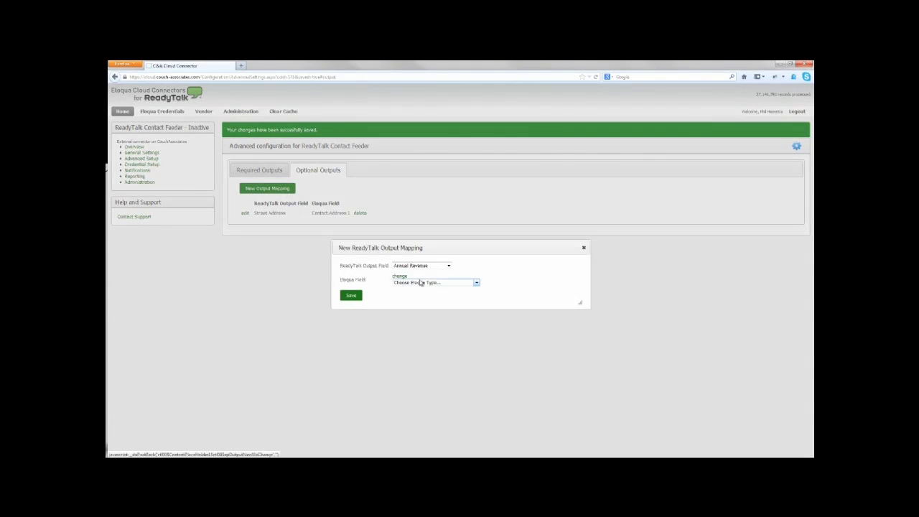
pyautogui.click(433, 268)
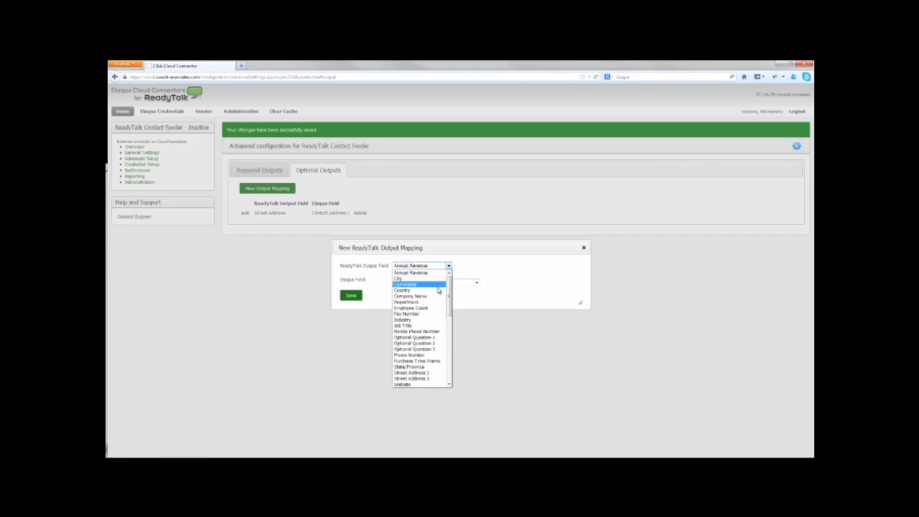
pyautogui.click(426, 279)
pyautogui.click(422, 284)
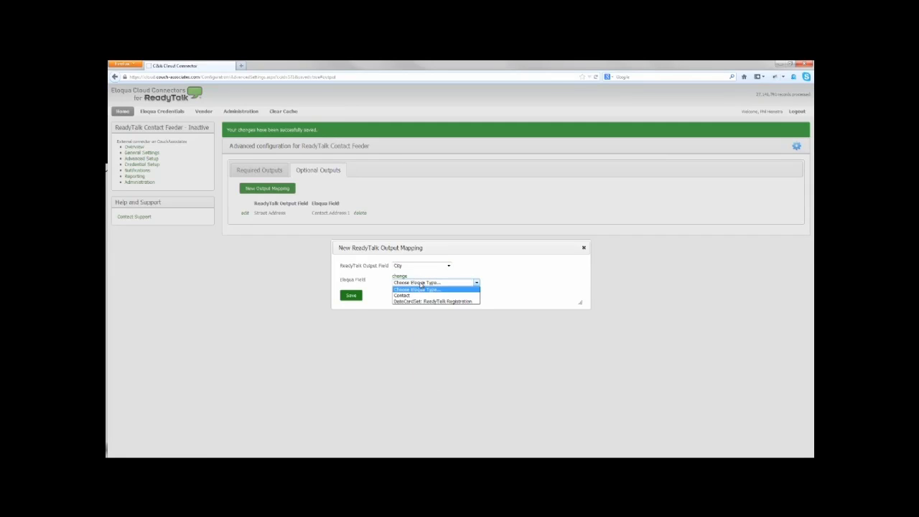
pyautogui.click(413, 295)
pyautogui.click(431, 290)
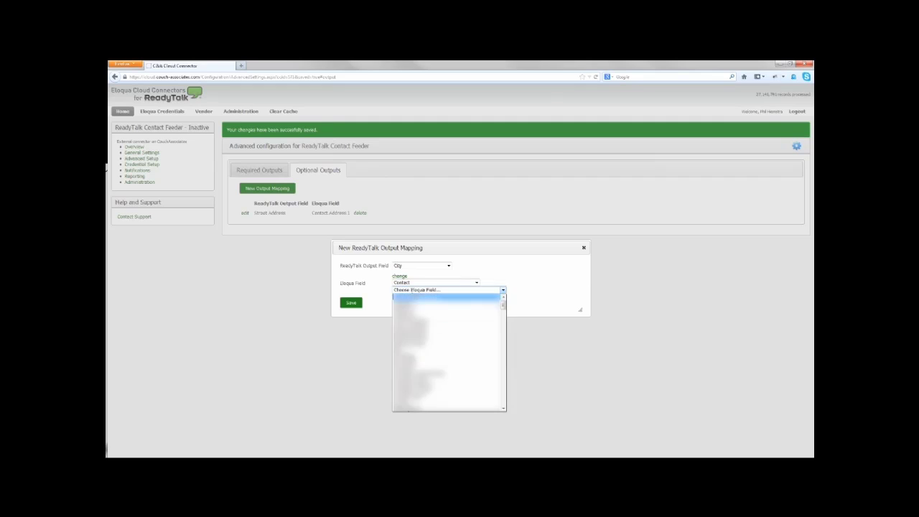
pyautogui.click(403, 350)
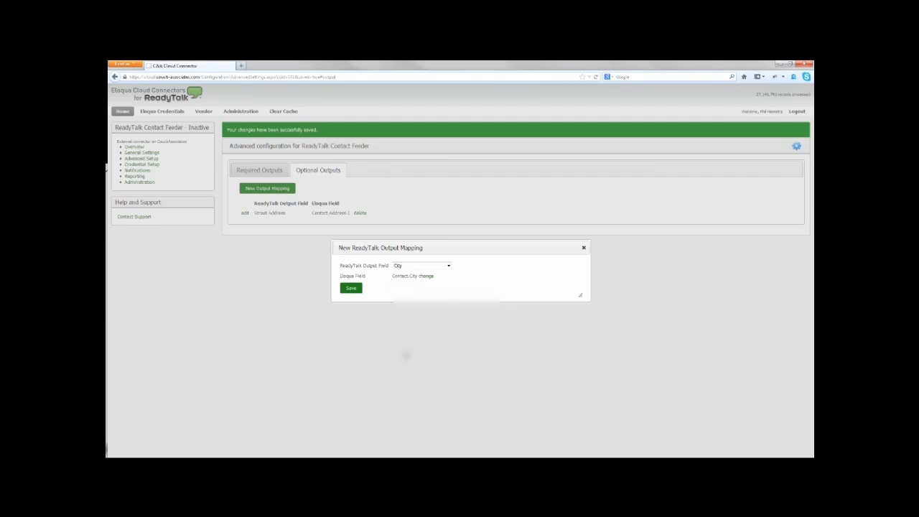
pyautogui.click(352, 289)
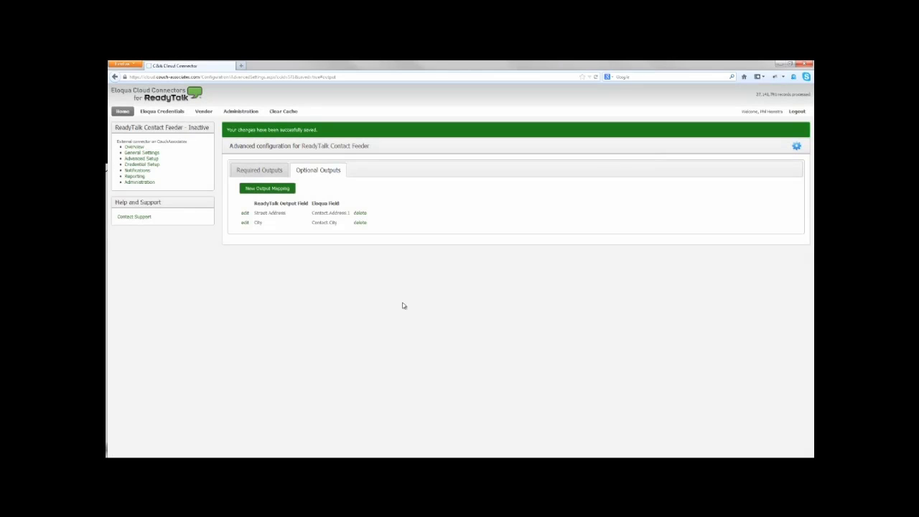
# Step: Enable the ReadyTalk Contact Feeder in its general settings
pyautogui.click(143, 153)
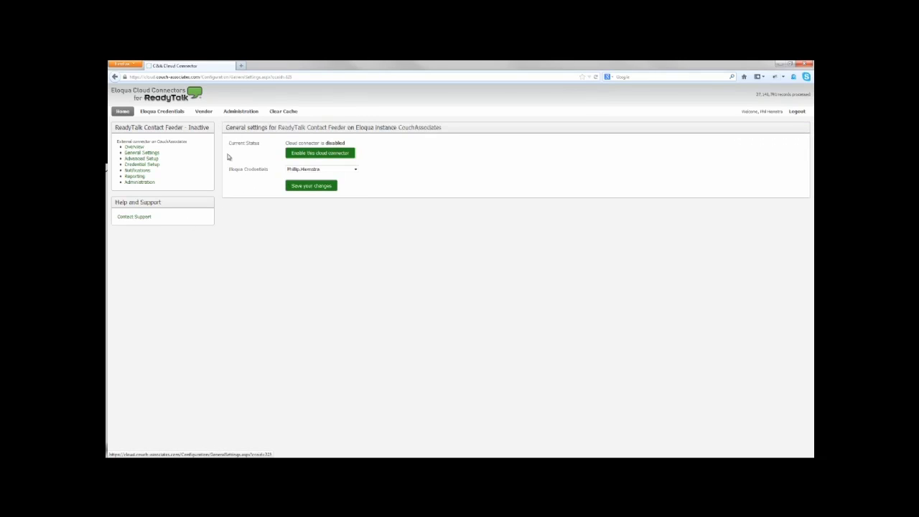
pyautogui.click(345, 154)
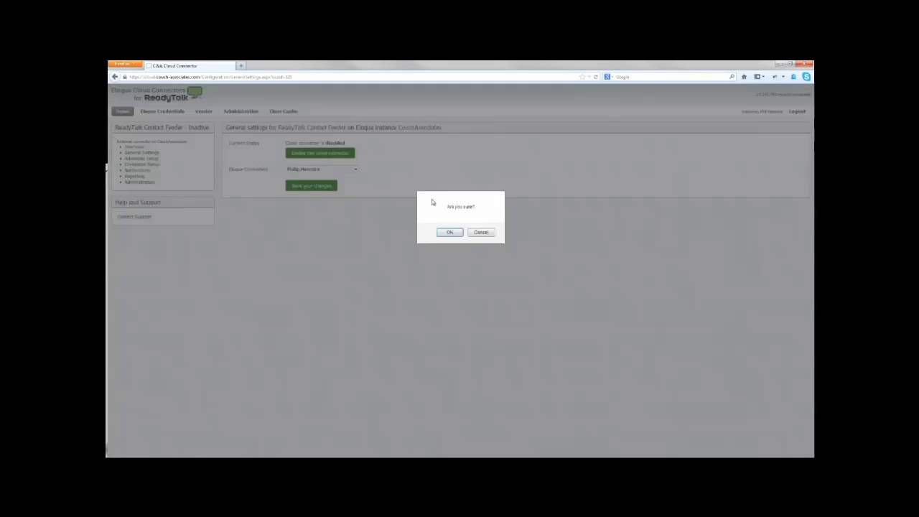
pyautogui.click(448, 232)
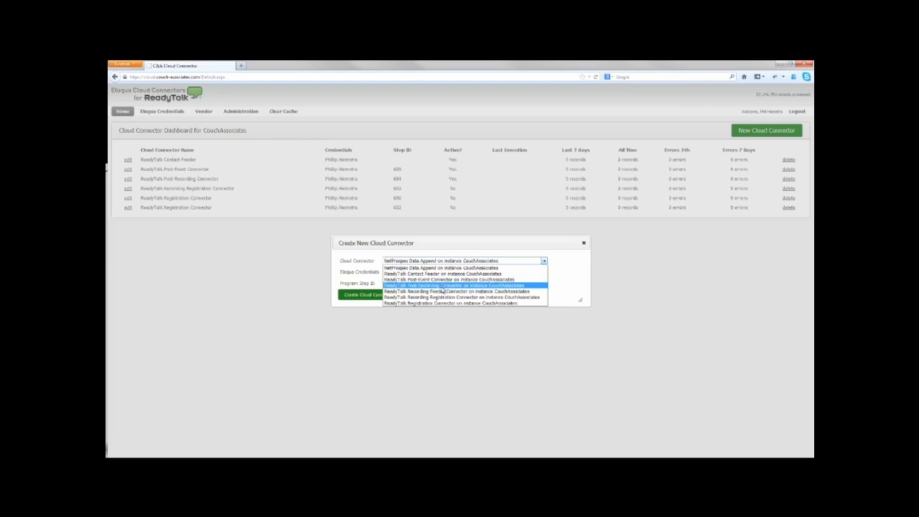
# Step: Create a ReadyTalk Recording Feeder Connector using the logged-in account holder's Eloqua credentials and save its ReadyTalk credentials
pyautogui.click(443, 291)
pyautogui.click(424, 271)
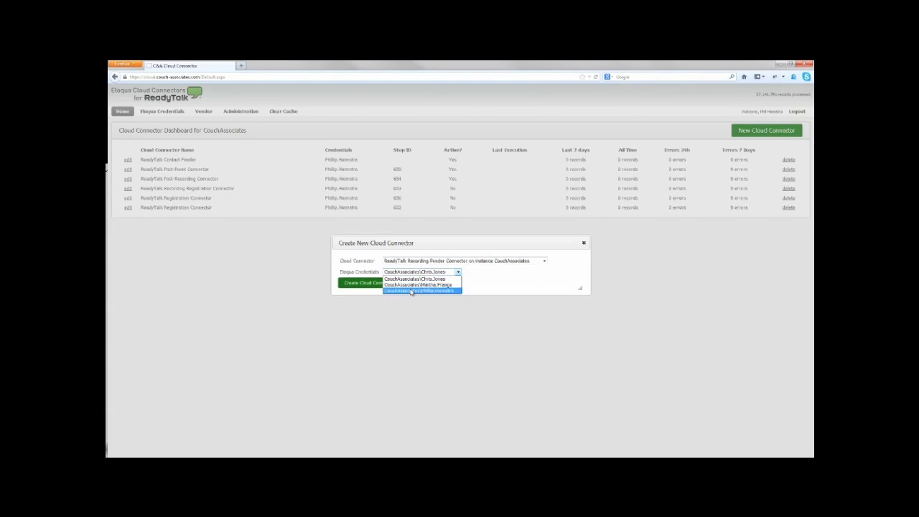
pyautogui.click(413, 291)
pyautogui.click(359, 289)
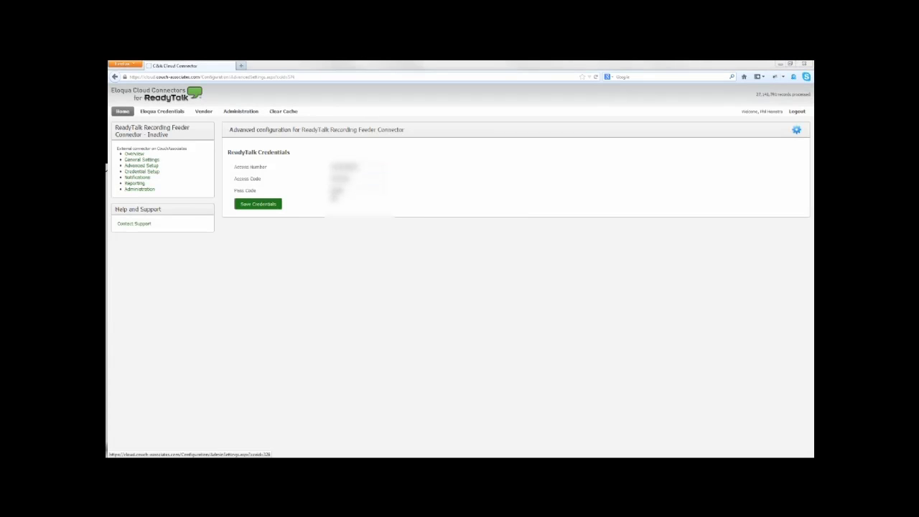
pyautogui.click(270, 204)
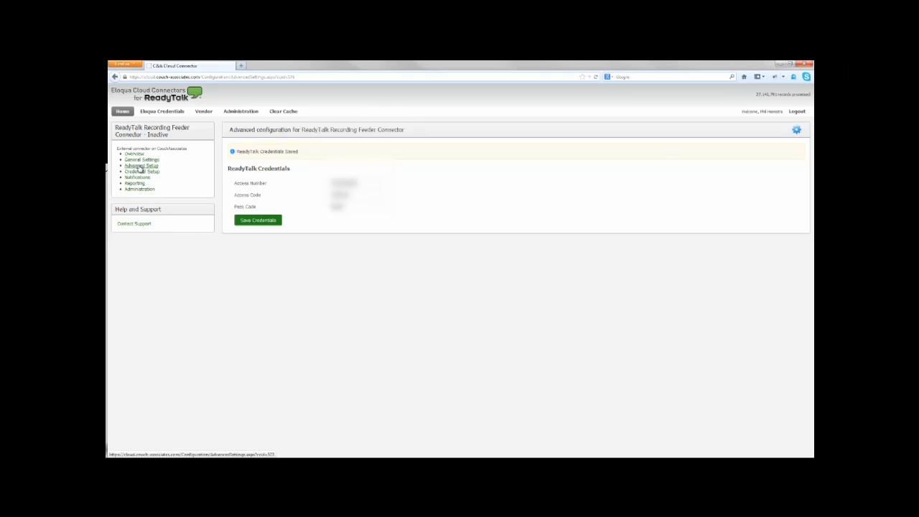
# Step: Map the required outputs Email Address, Recording ID, Recording Title and Playback ID to the same-named fields in Recording Feeder Data Card - Video
pyautogui.click(141, 166)
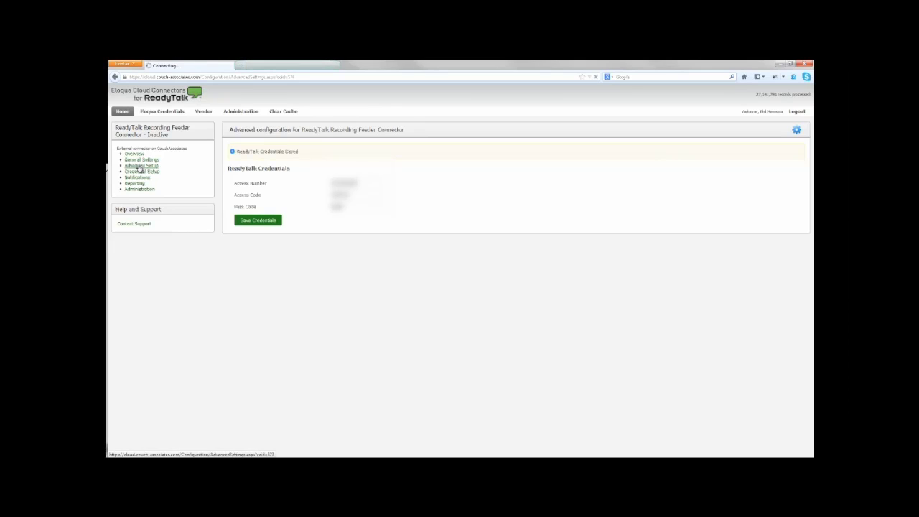
pyautogui.click(427, 188)
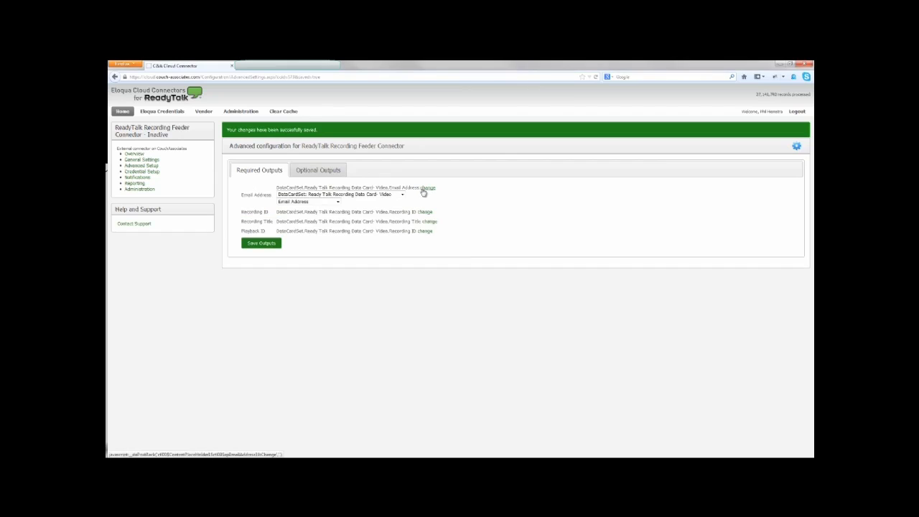
pyautogui.click(402, 194)
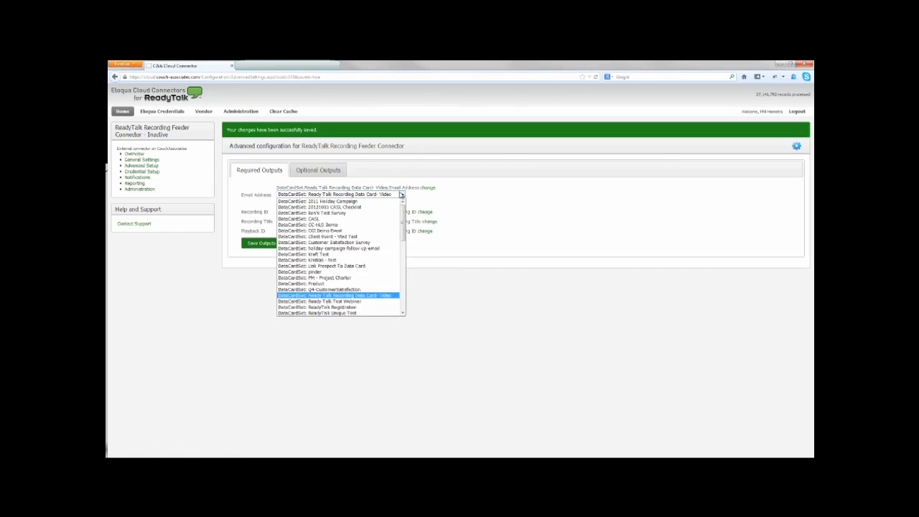
pyautogui.scroll(-3, 398, 251)
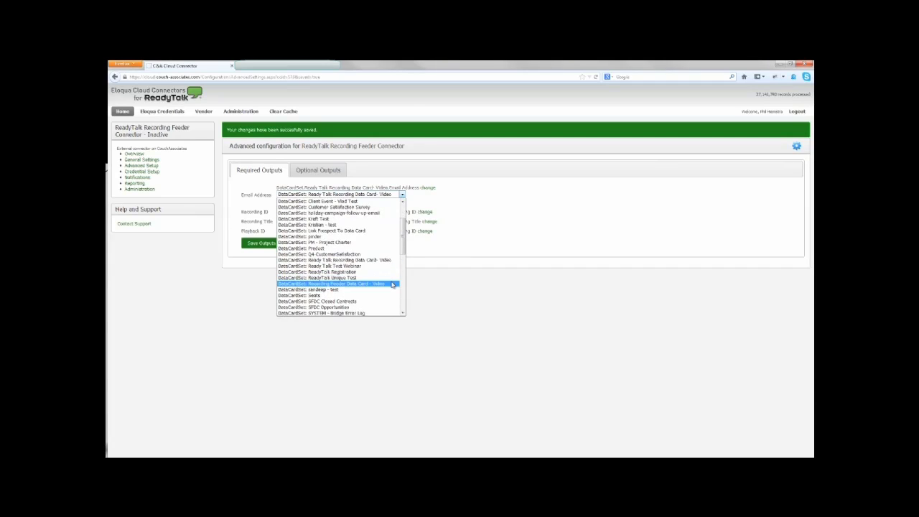
pyautogui.click(393, 284)
pyautogui.click(338, 202)
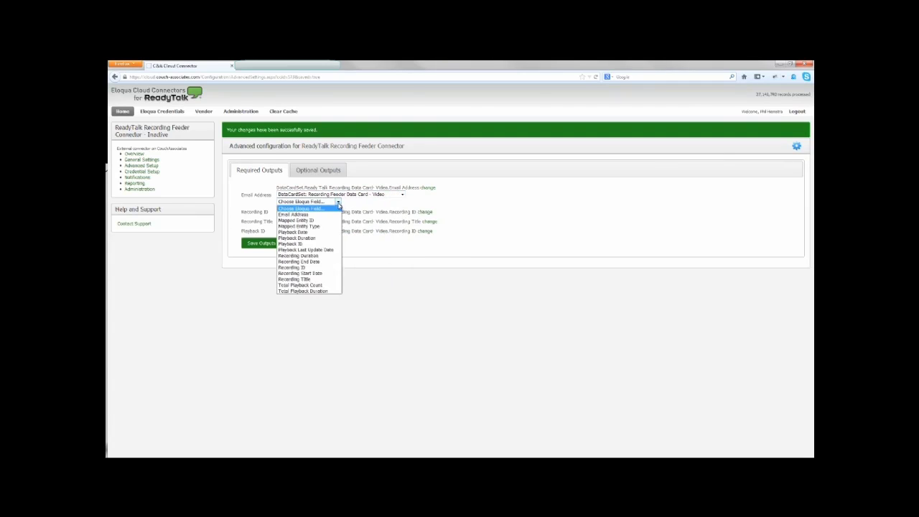
pyautogui.click(334, 214)
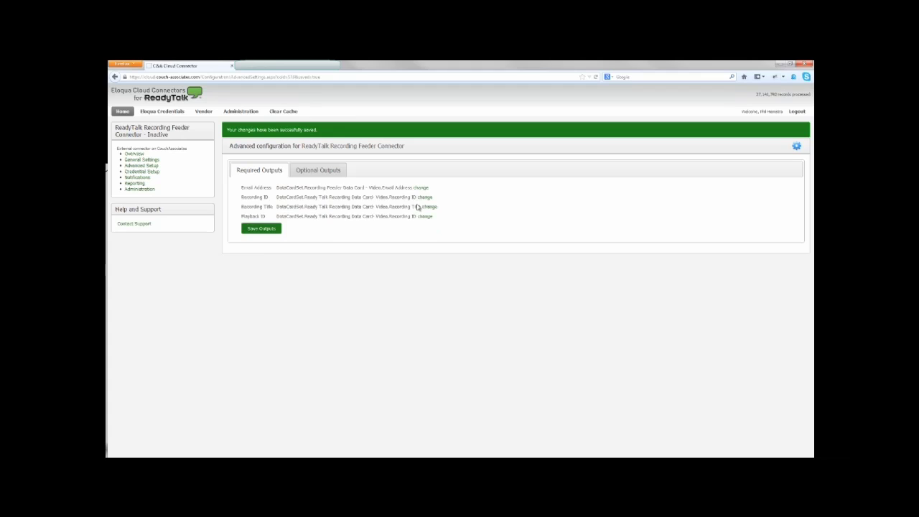
pyautogui.click(422, 197)
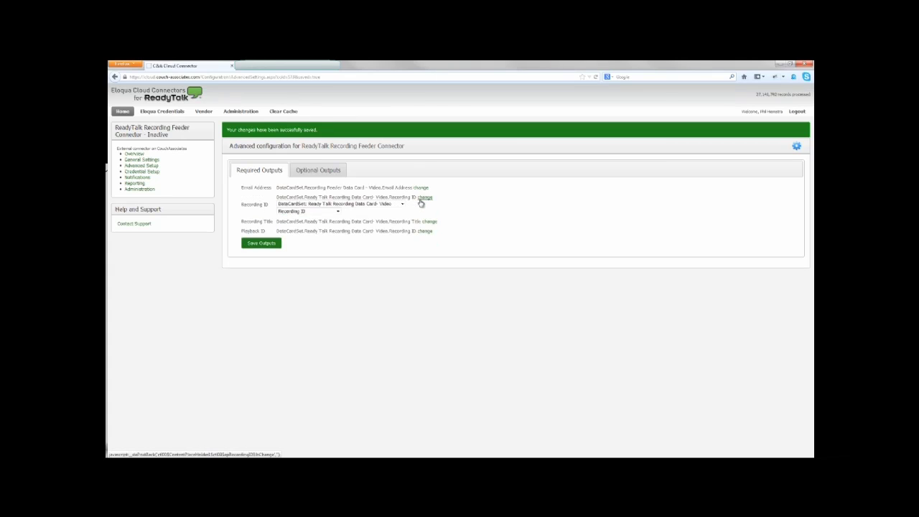
pyautogui.click(403, 205)
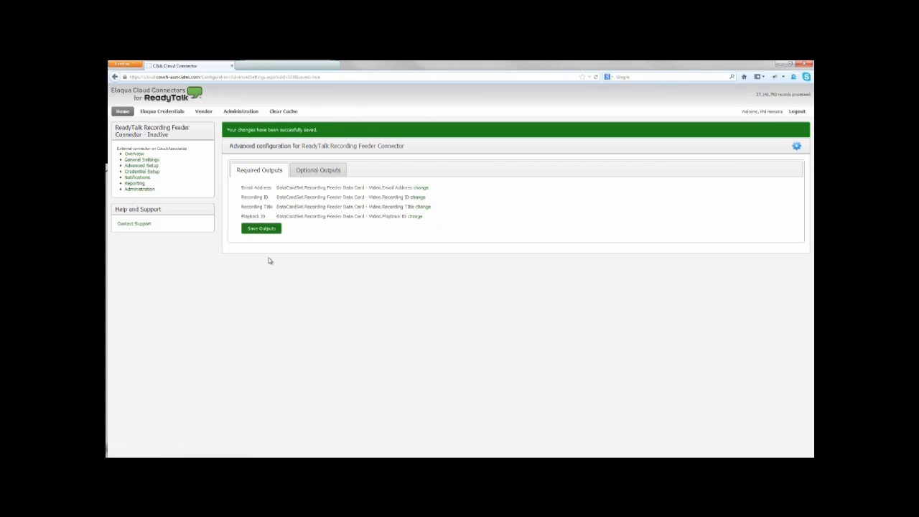
# Step: Try to add an optional output mapping from Recording Start Date to the Recording Feeder Data Card - Video data card set
pyautogui.click(321, 171)
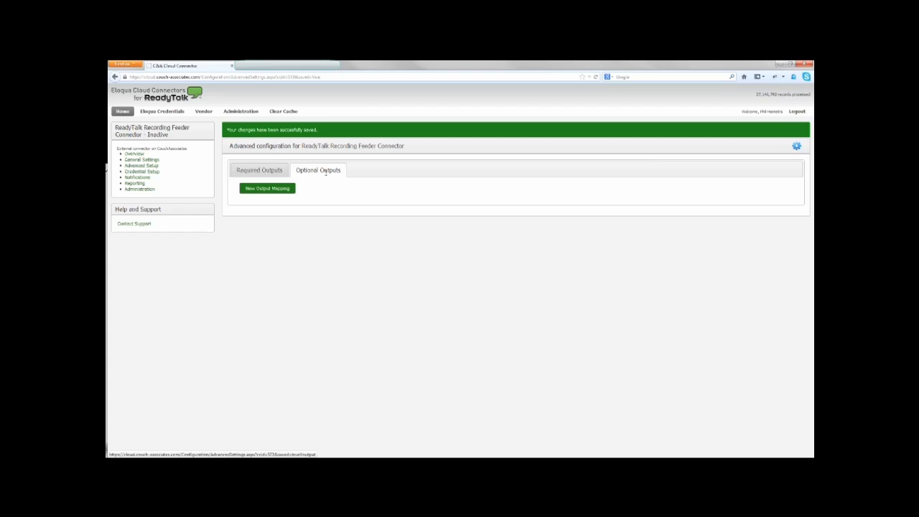
pyautogui.click(272, 189)
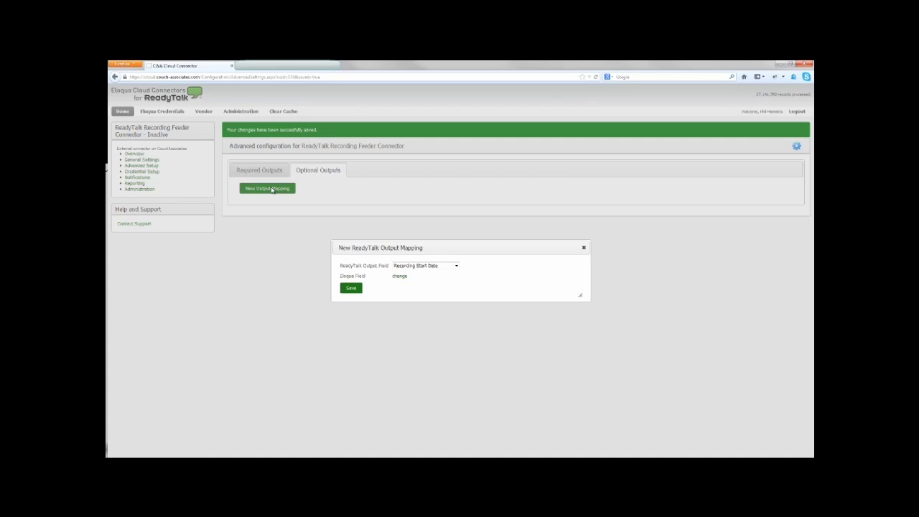
pyautogui.click(423, 266)
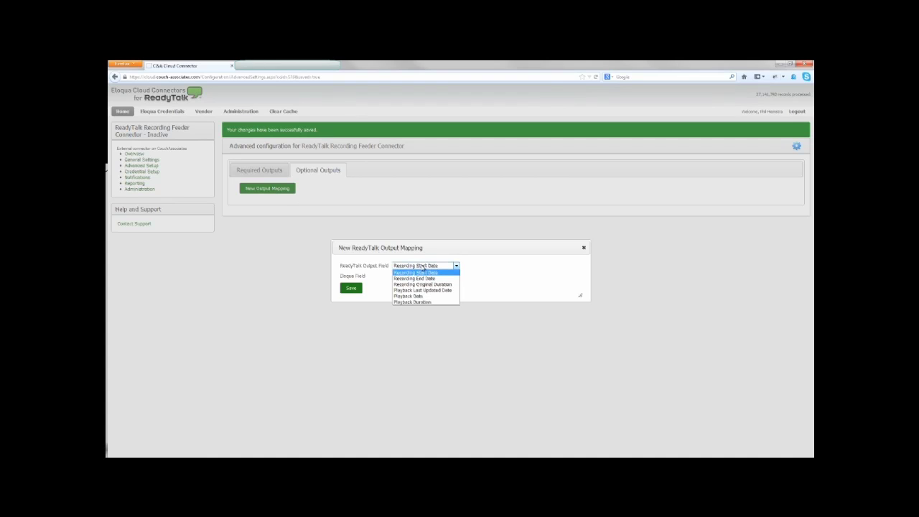
pyautogui.click(424, 273)
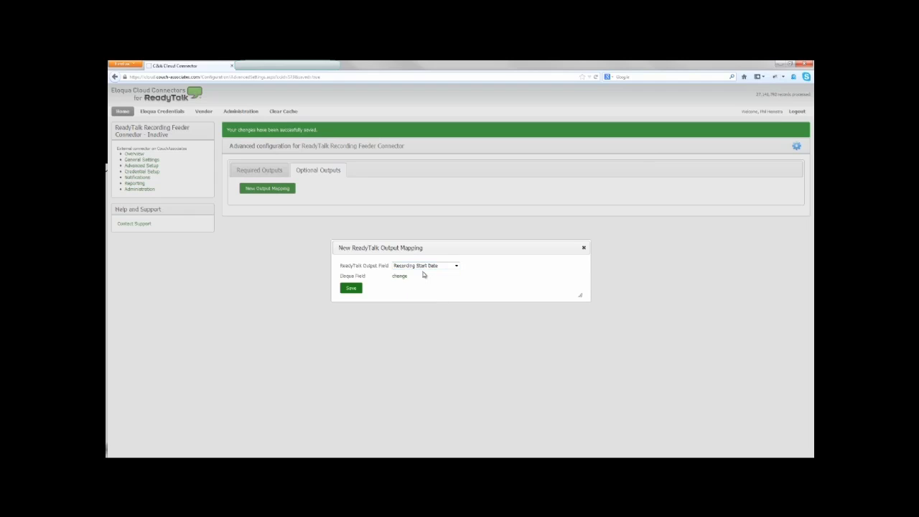
pyautogui.click(400, 277)
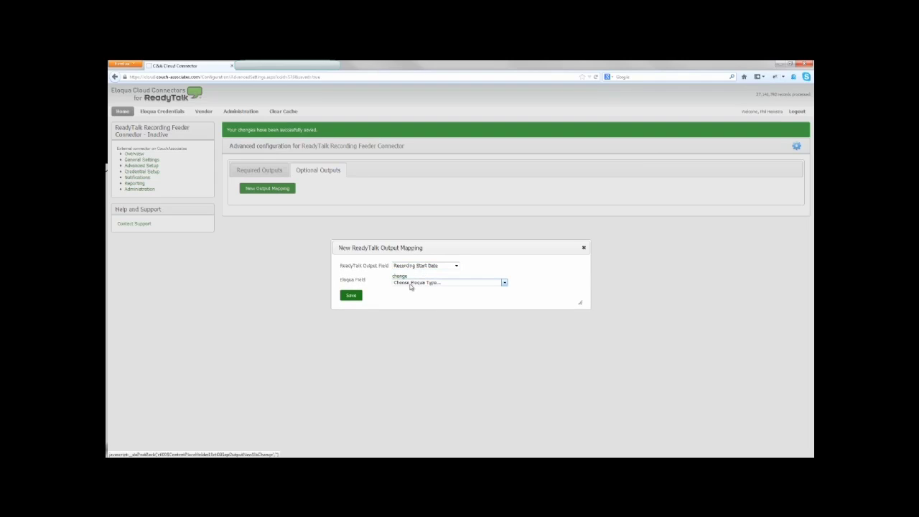
pyautogui.click(411, 284)
pyautogui.click(413, 296)
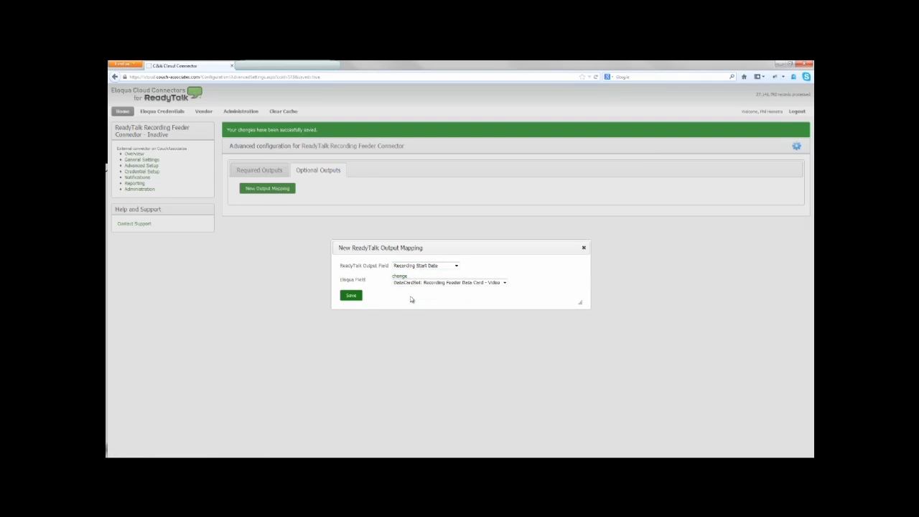
pyautogui.click(362, 304)
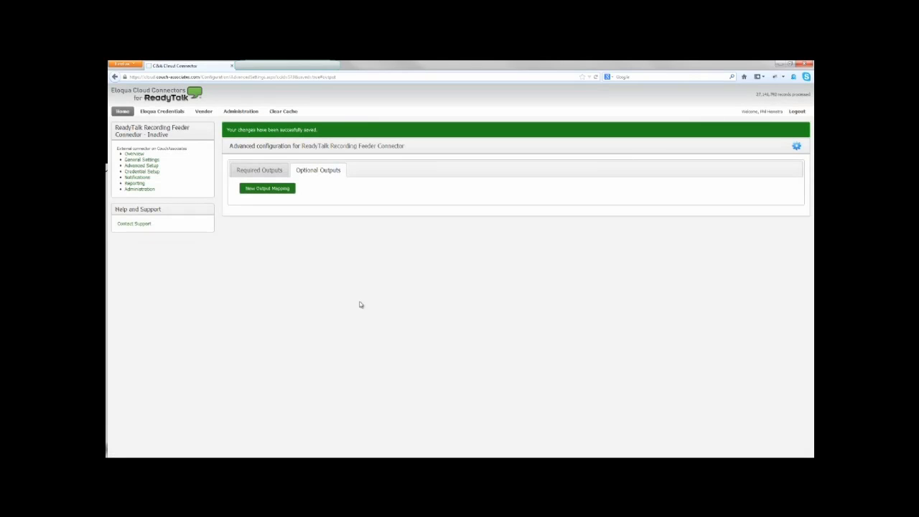
# Step: Enable the ReadyTalk Recording Feeder Connector in its general settings
pyautogui.click(152, 161)
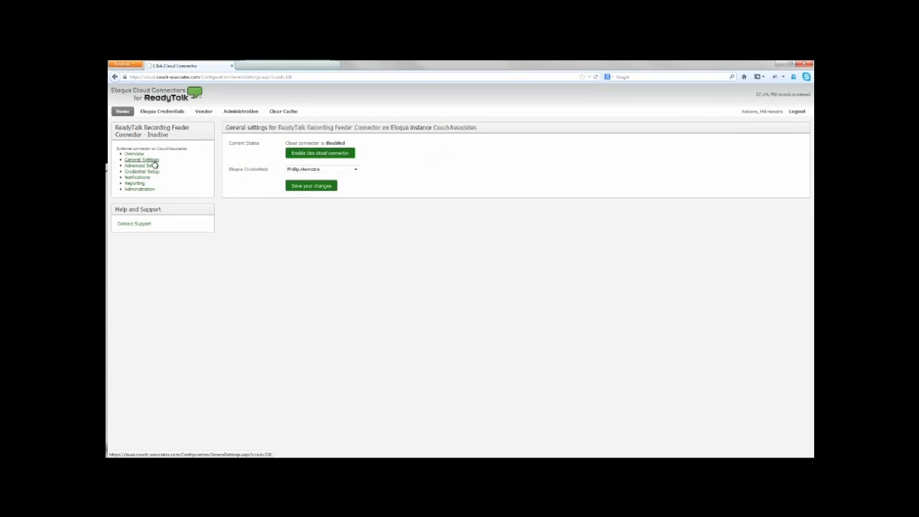
pyautogui.click(303, 157)
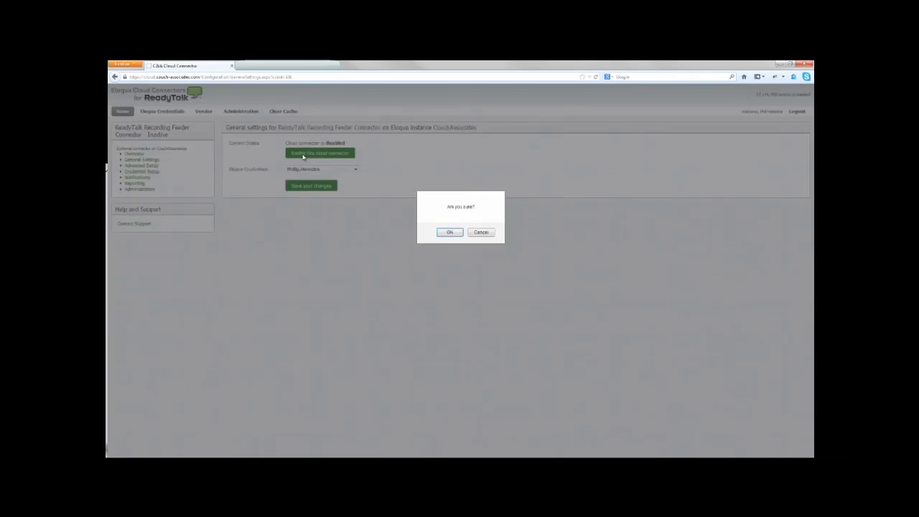
pyautogui.click(450, 232)
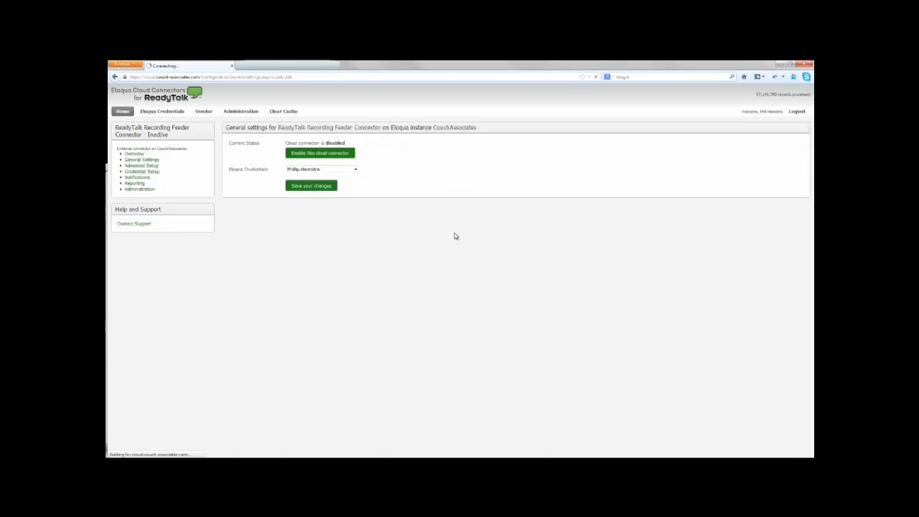